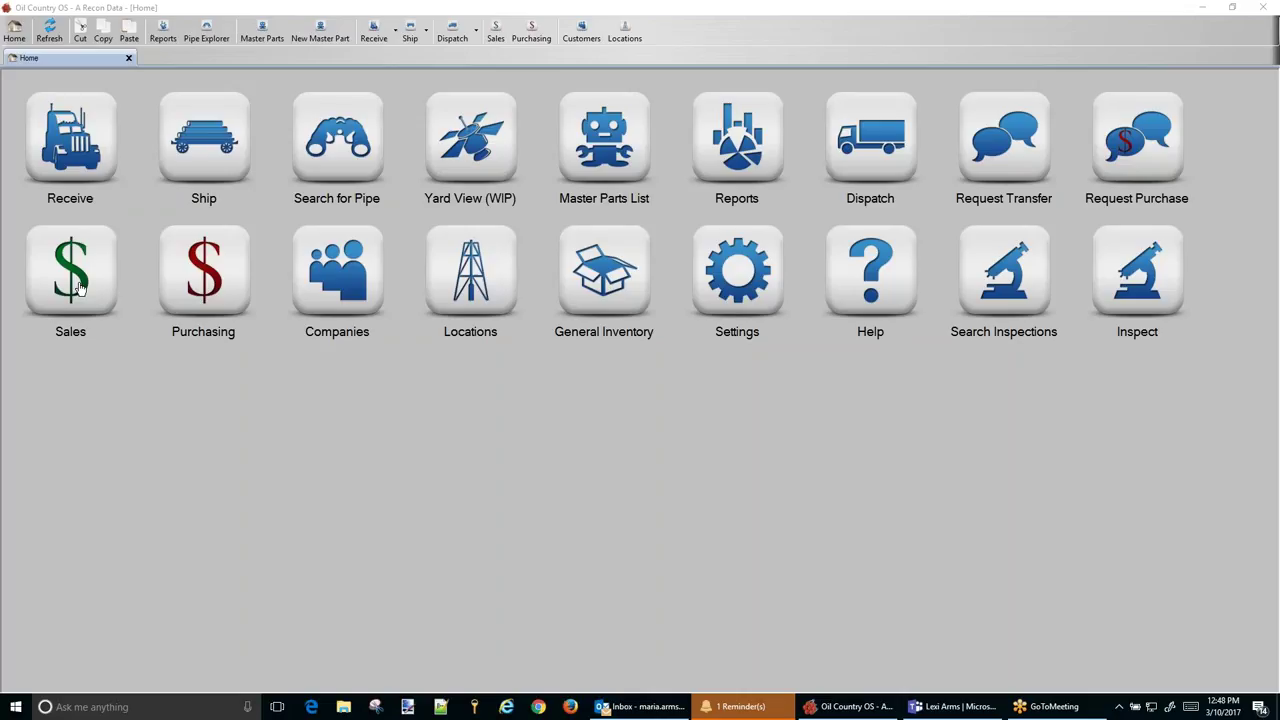
- Create a new sales order from the Sales icon's menu on the Home screen
{"action": "right_click", "coordinate": [80, 287]}
{"action": "left_click", "coordinate": [118, 323]}
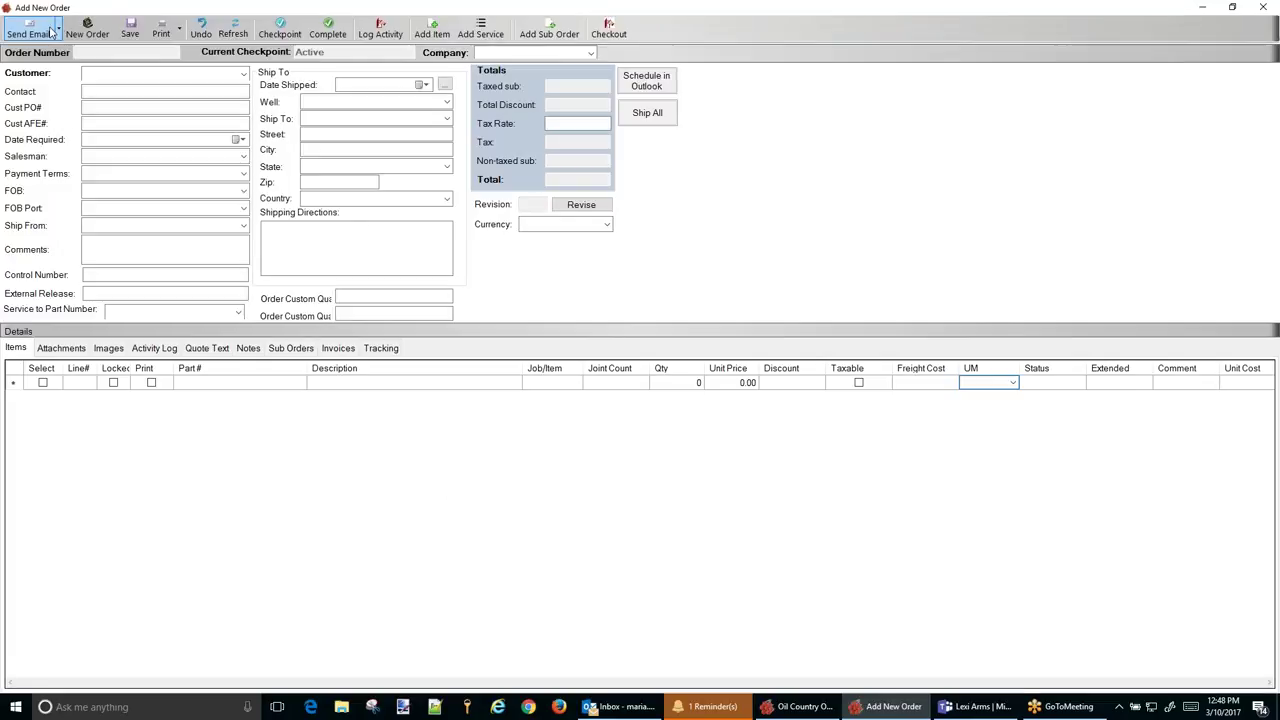
{"action": "left_click", "coordinate": [245, 78]}
- Set customer Arms Petroleum and ship-to 35-66w-99E, then add an item from an existing job/tally
{"action": "left_click", "coordinate": [155, 109]}
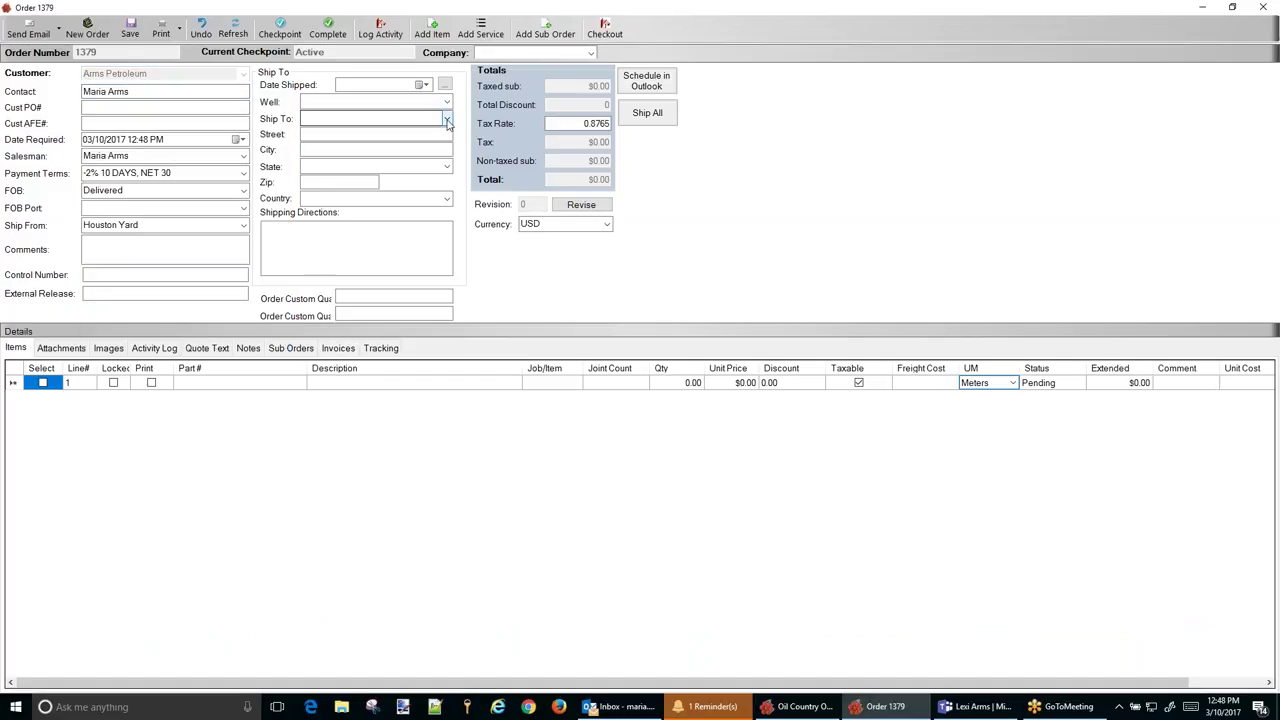
{"action": "left_click", "coordinate": [446, 119]}
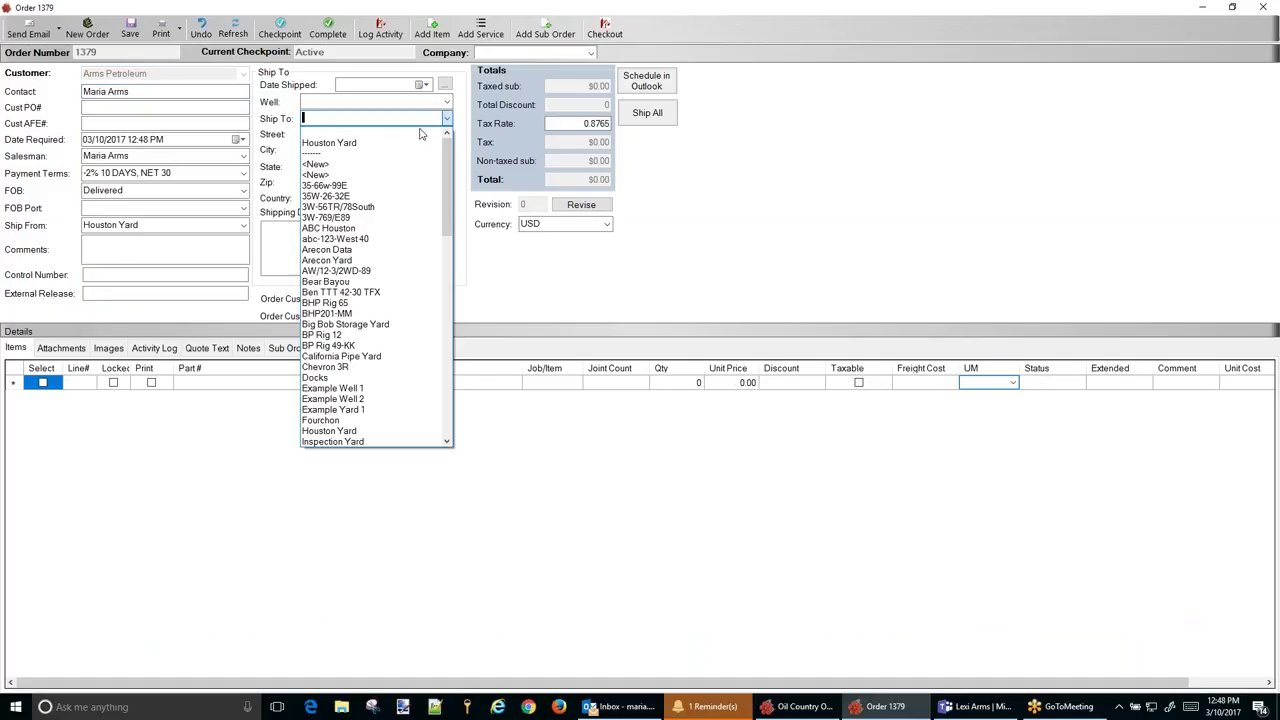
{"action": "left_click", "coordinate": [335, 186]}
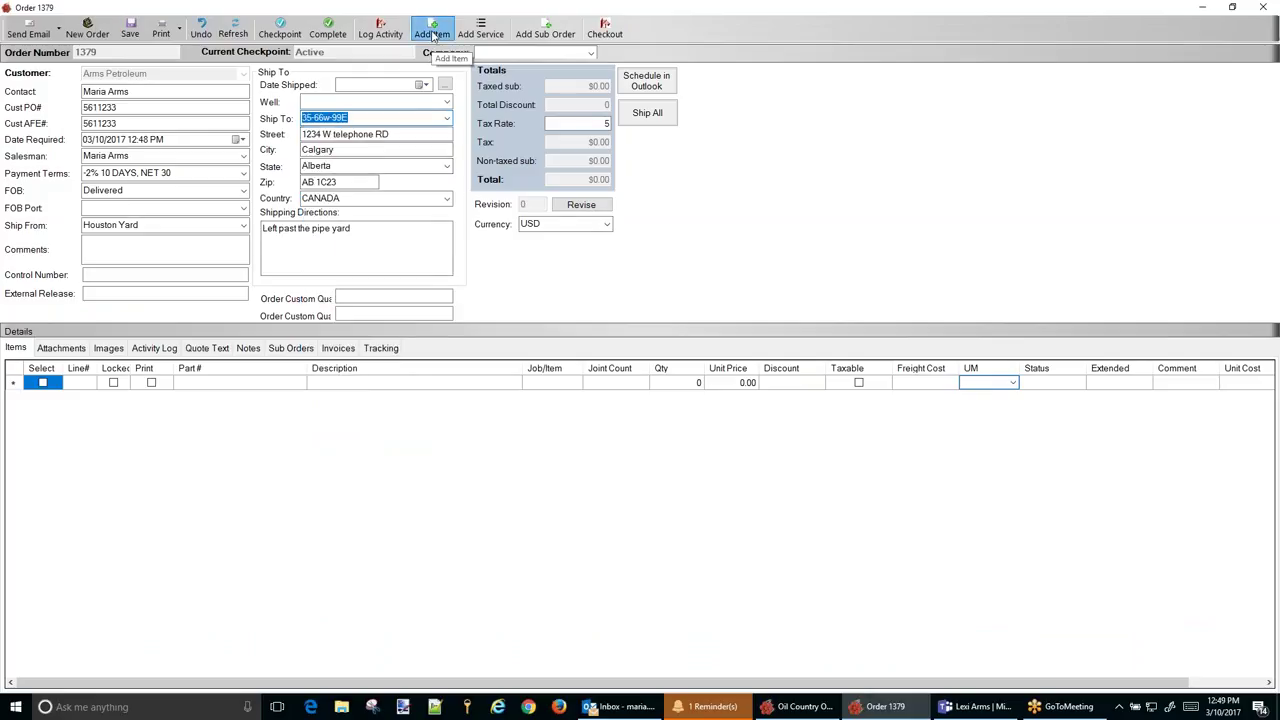
{"action": "left_click", "coordinate": [432, 35]}
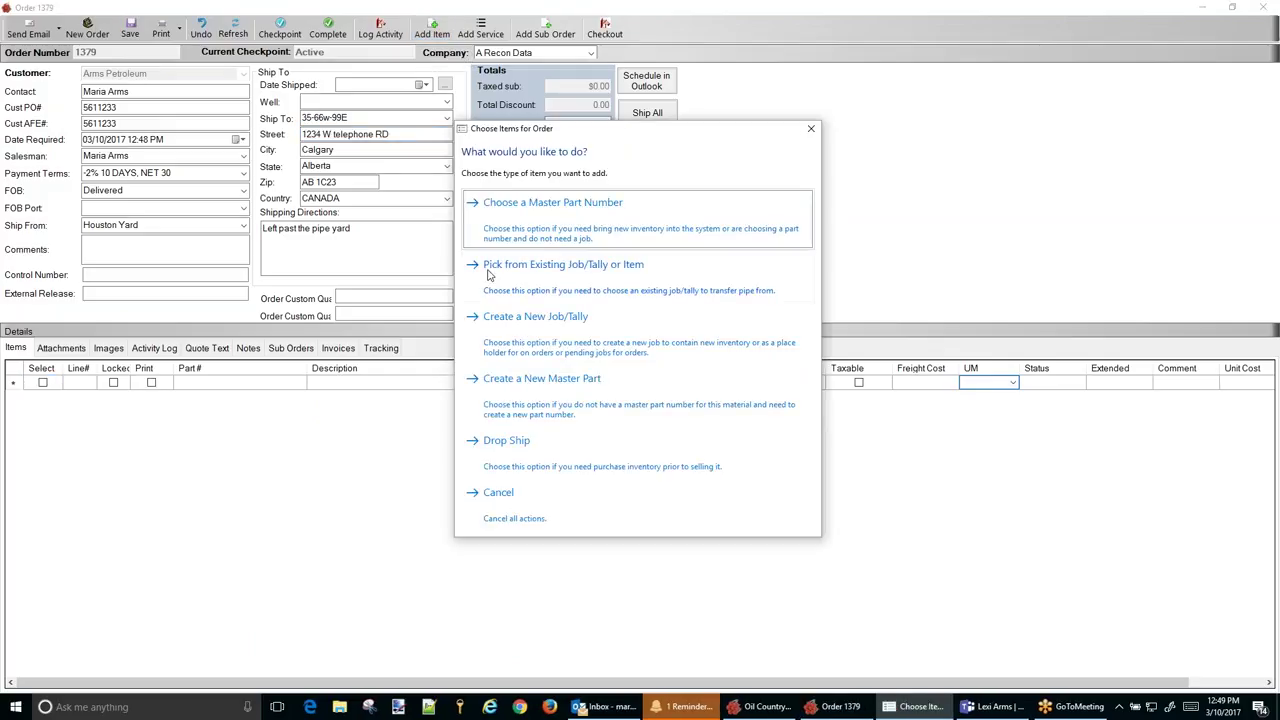
{"action": "left_click", "coordinate": [630, 283]}
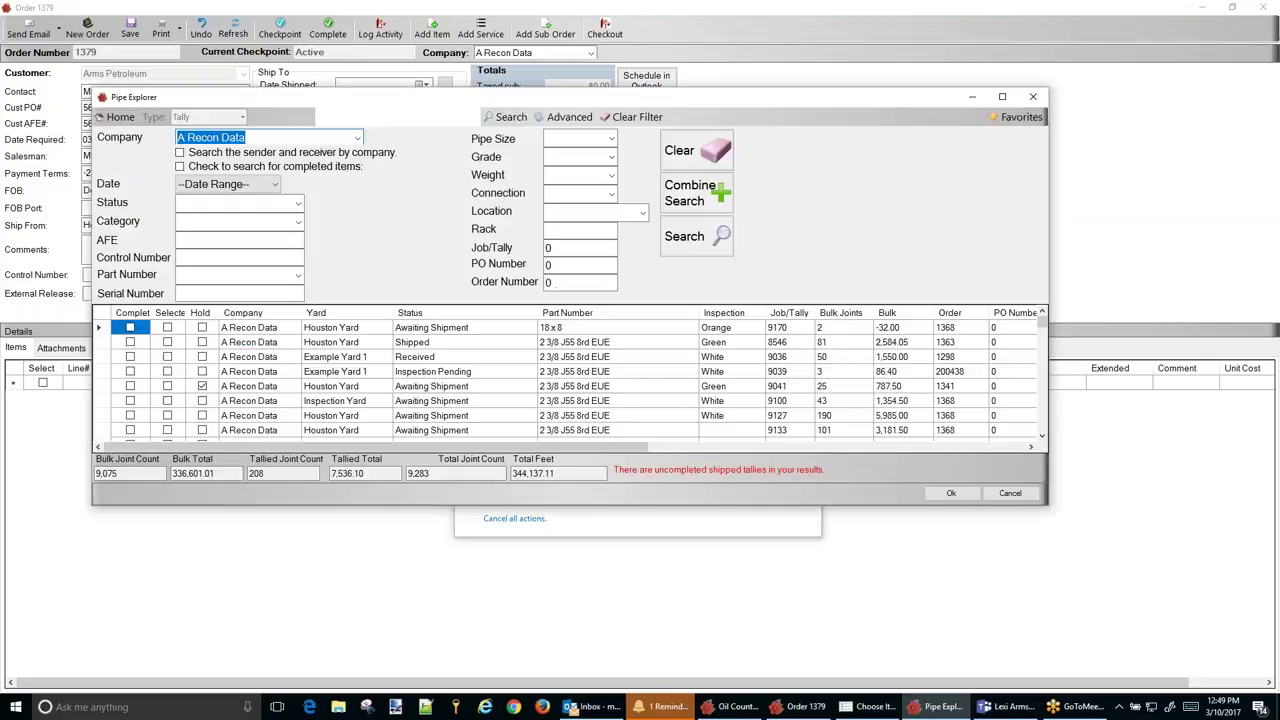
- Filter to 5-inch pipe and add joints from job 9226 to the order, transferred by joint count
{"action": "left_click", "coordinate": [611, 139]}
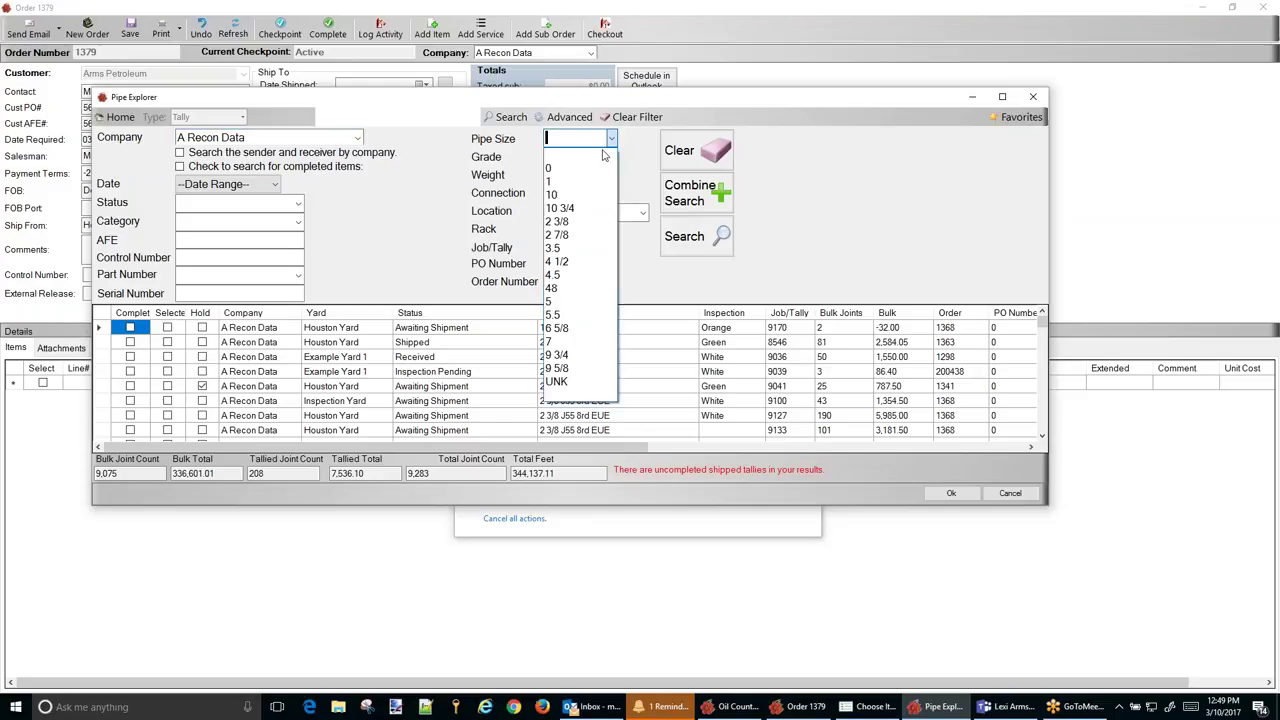
{"action": "left_click", "coordinate": [578, 301]}
{"action": "left_click", "coordinate": [696, 244]}
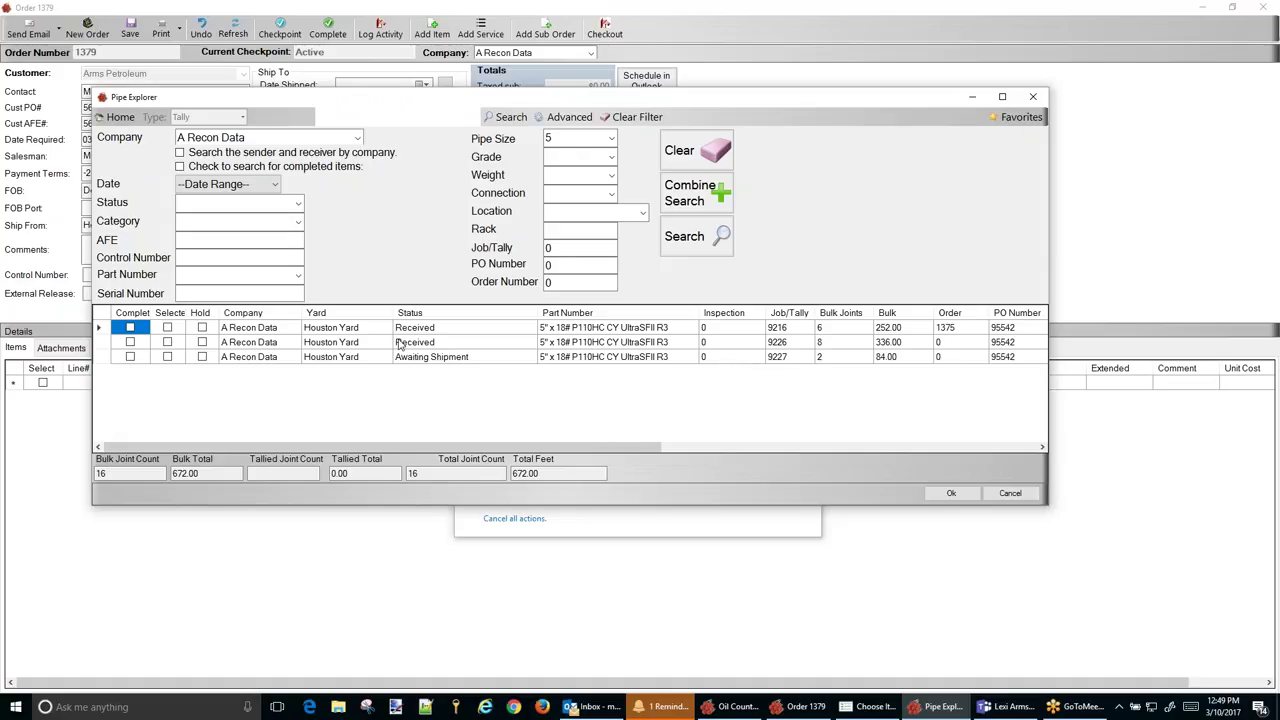
{"action": "left_click", "coordinate": [100, 343]}
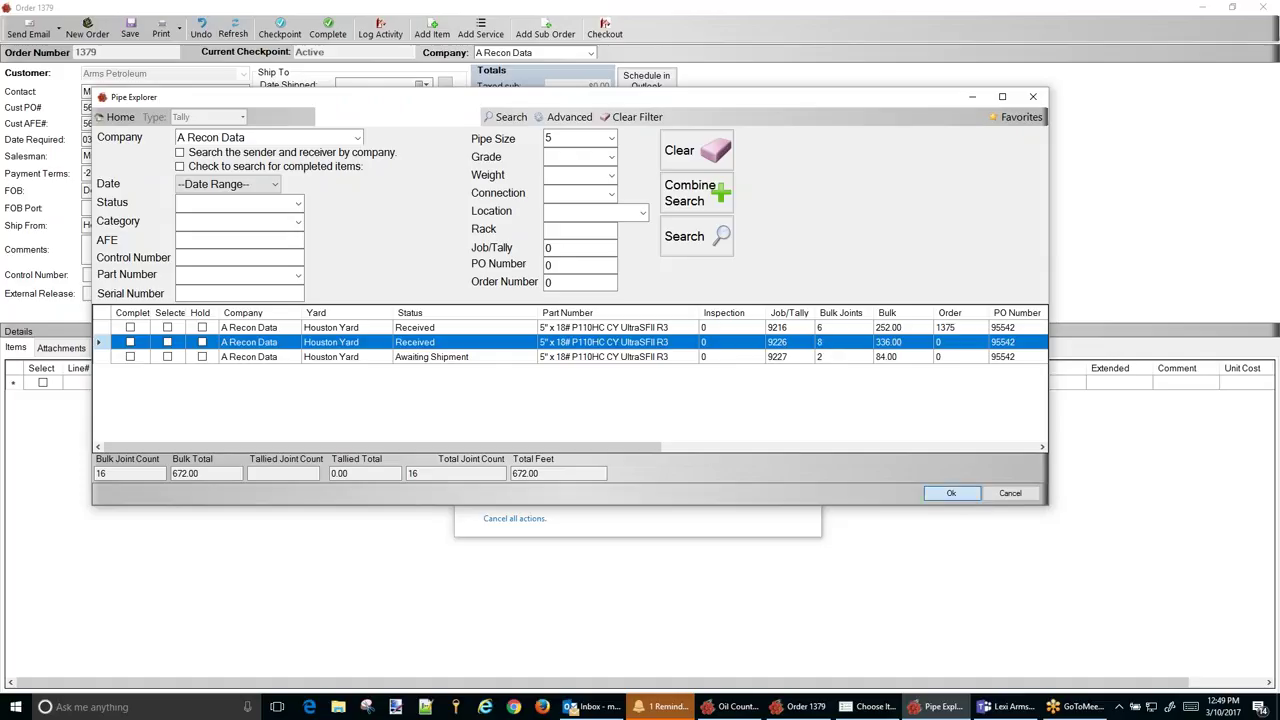
{"action": "left_click", "coordinate": [951, 494]}
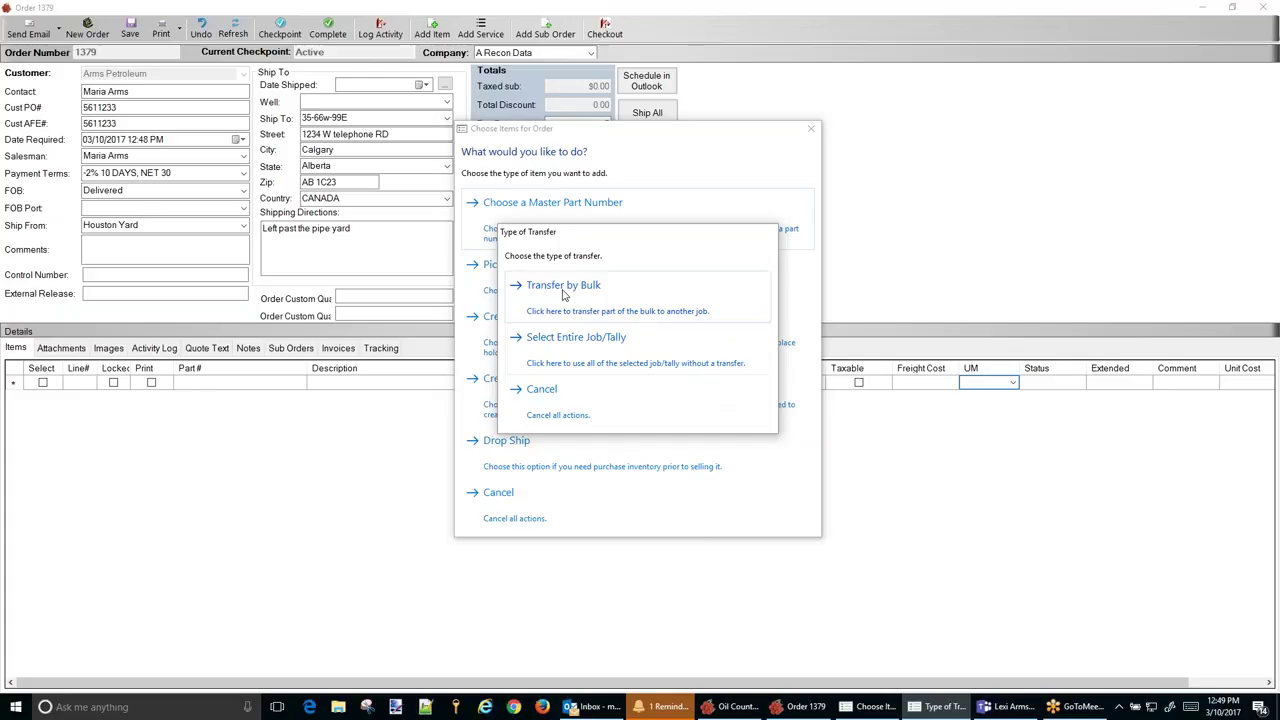
{"action": "left_click", "coordinate": [563, 287]}
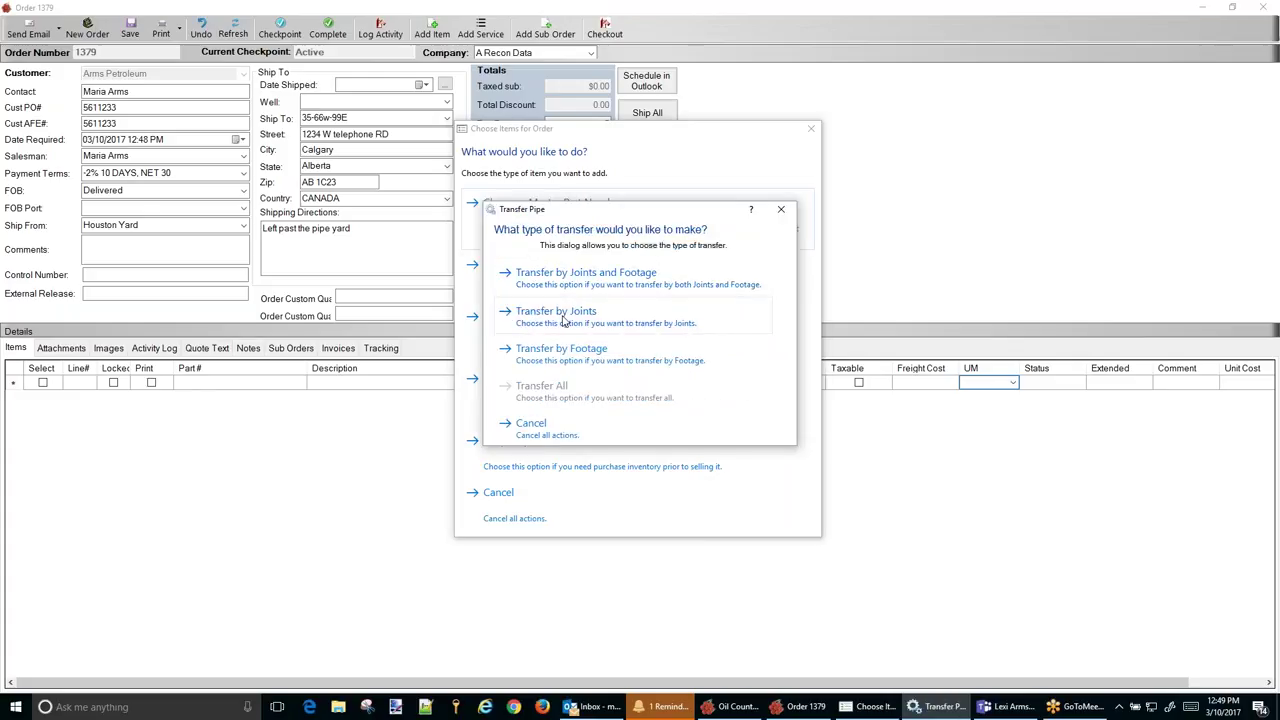
{"action": "left_click", "coordinate": [563, 320]}
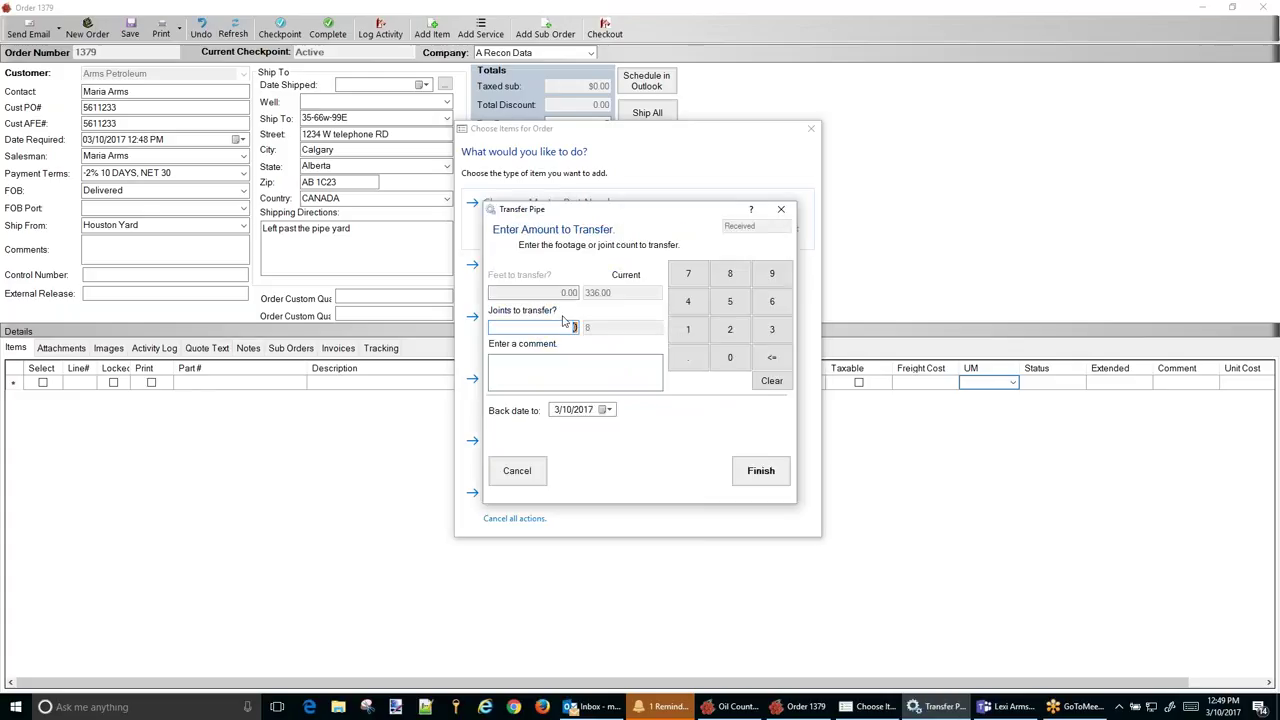
{"action": "type", "text": "3"}
{"action": "left_click", "coordinate": [764, 478]}
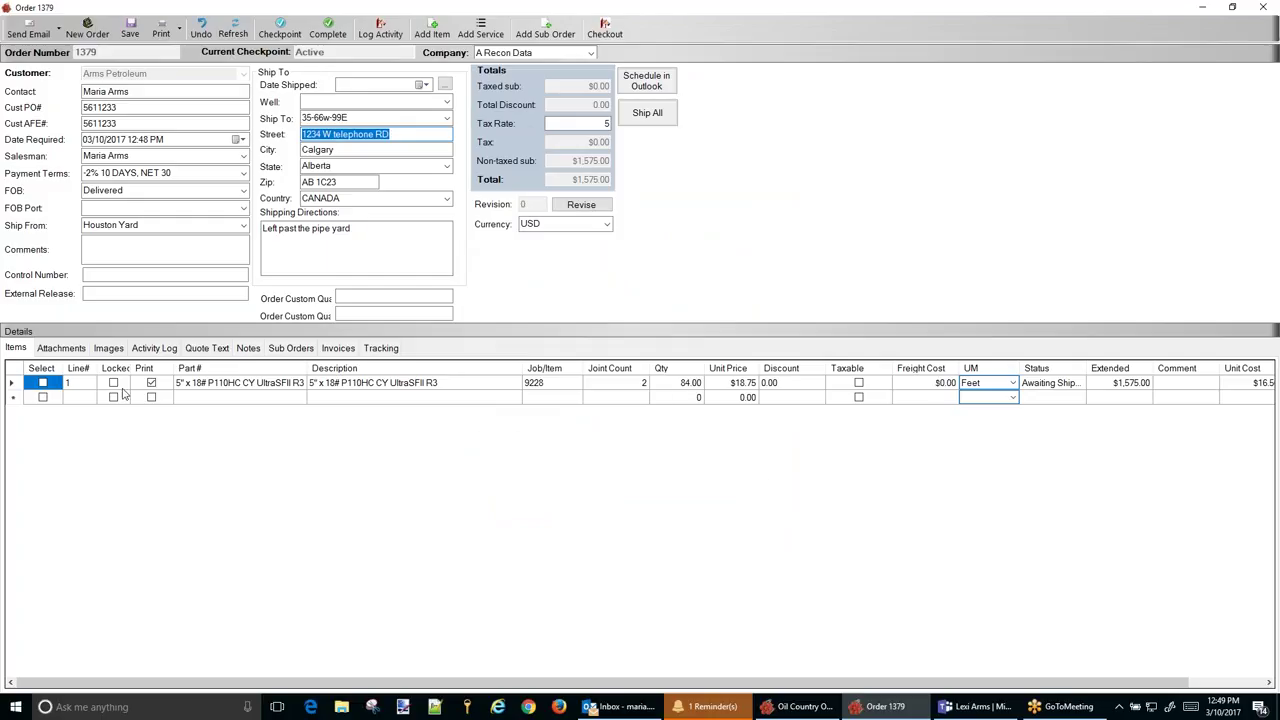
- Reconcile the pipe line's job balance to 10 joints with the comment 'cut to pup'
{"action": "left_click", "coordinate": [12, 384]}
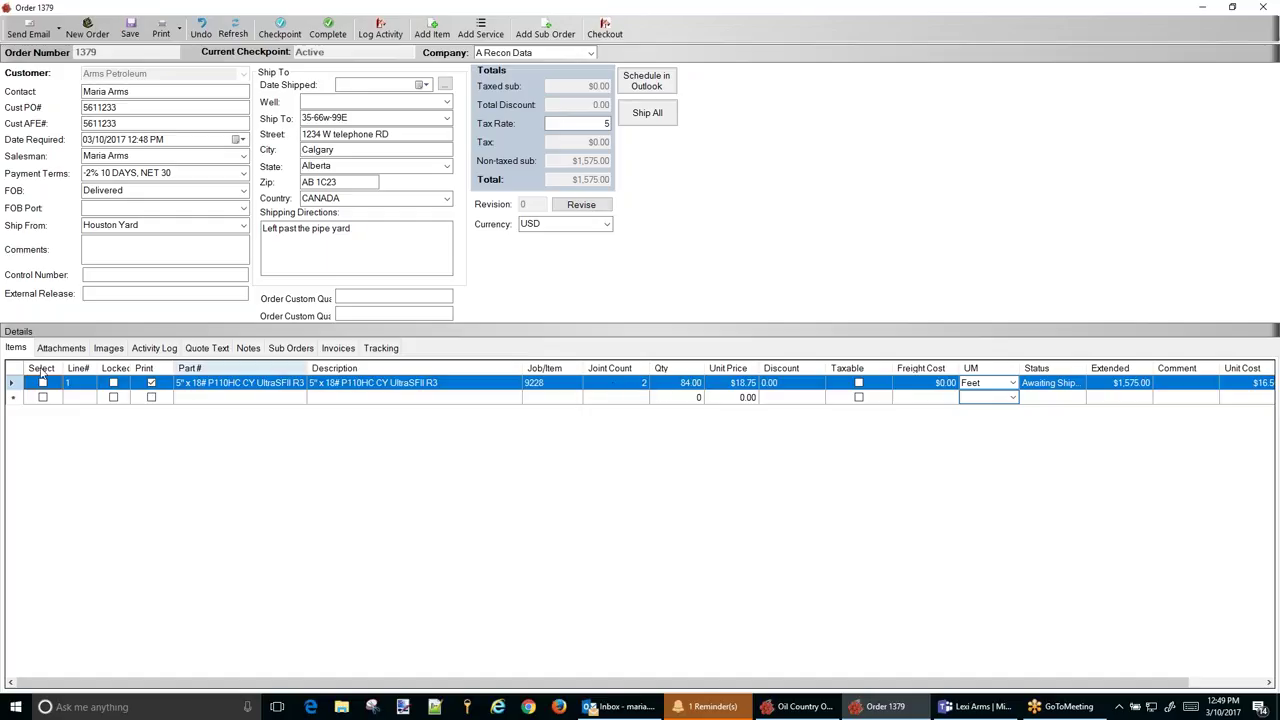
{"action": "right_click", "coordinate": [12, 382]}
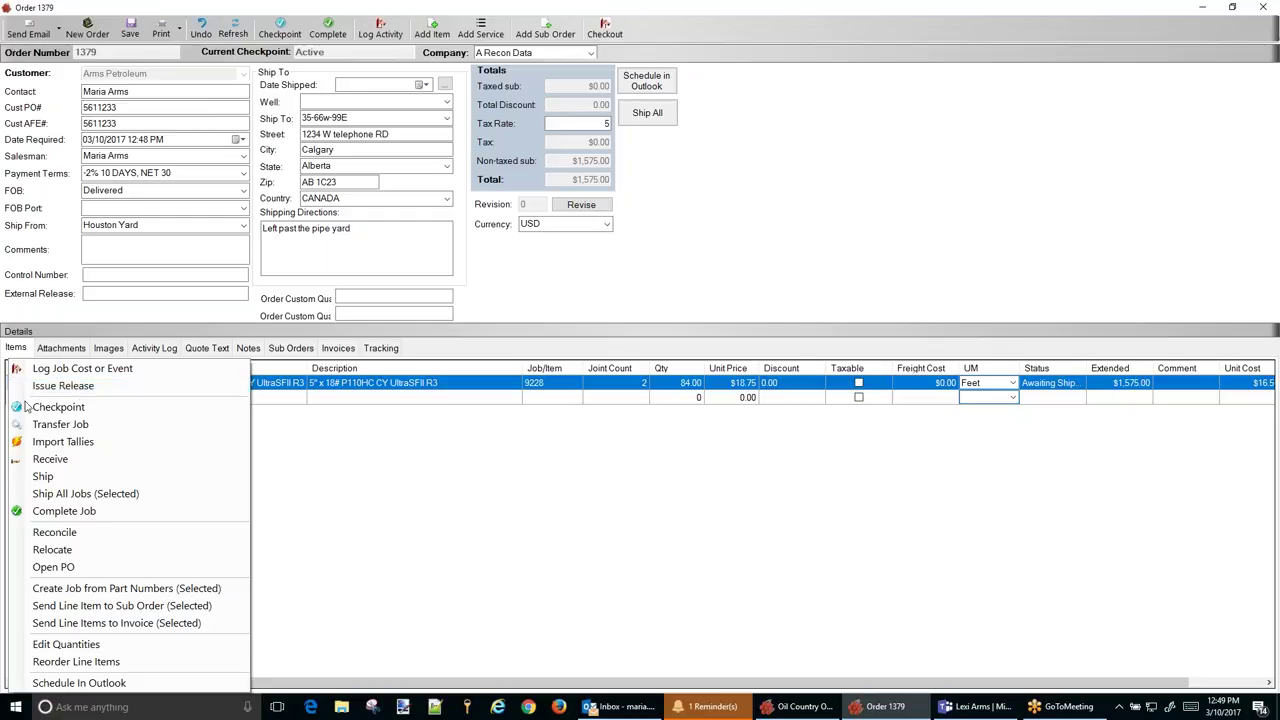
{"action": "left_click", "coordinate": [86, 532]}
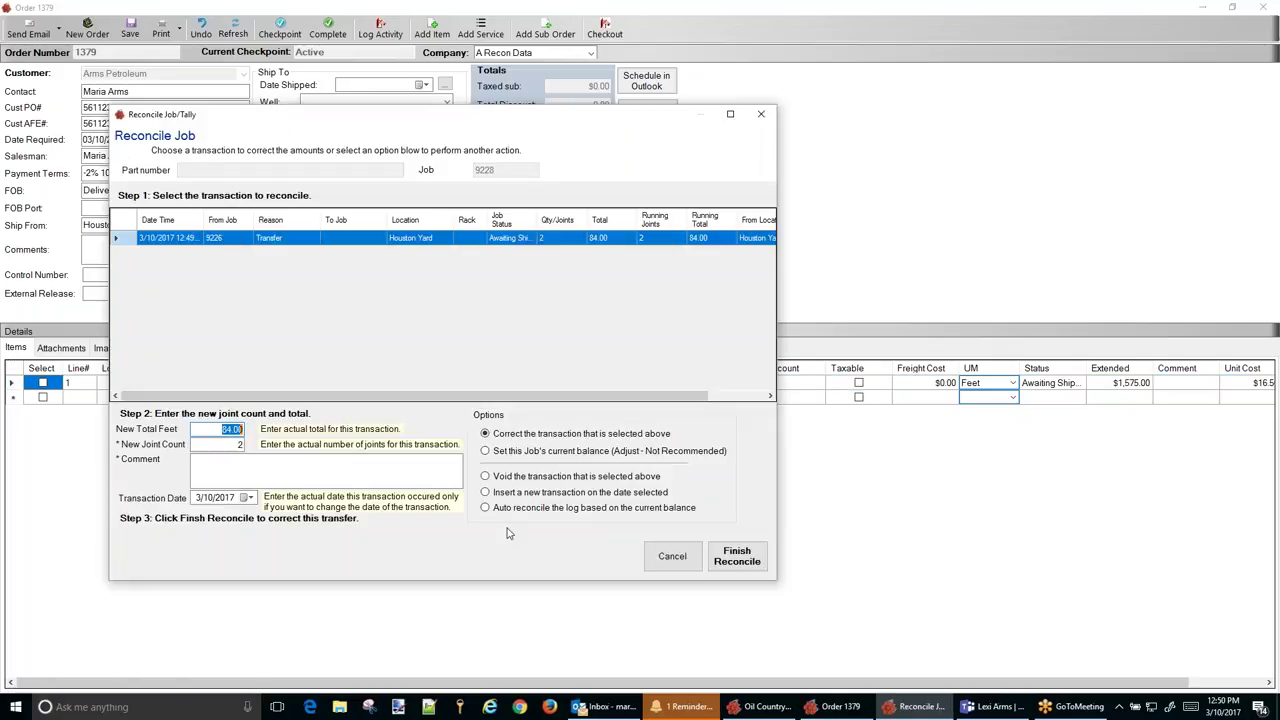
{"action": "left_click", "coordinate": [485, 451]}
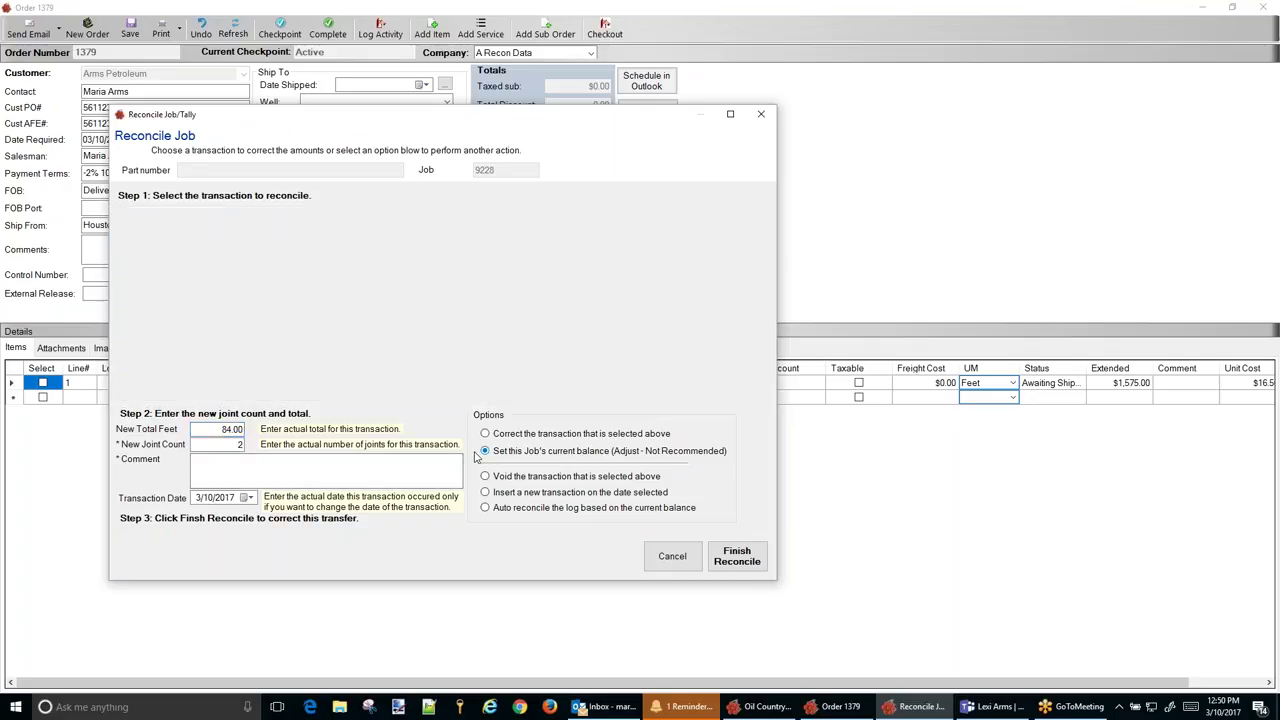
{"action": "type", "text": "10"}
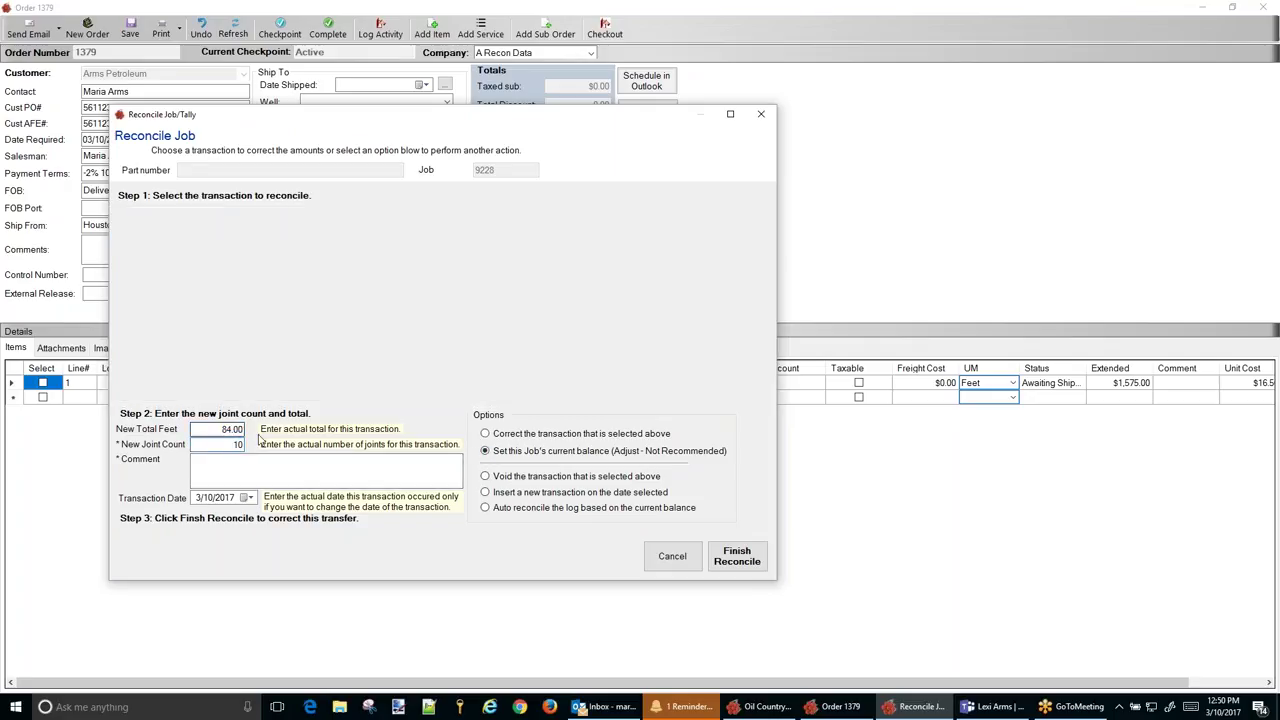
{"action": "left_click", "coordinate": [381, 472]}
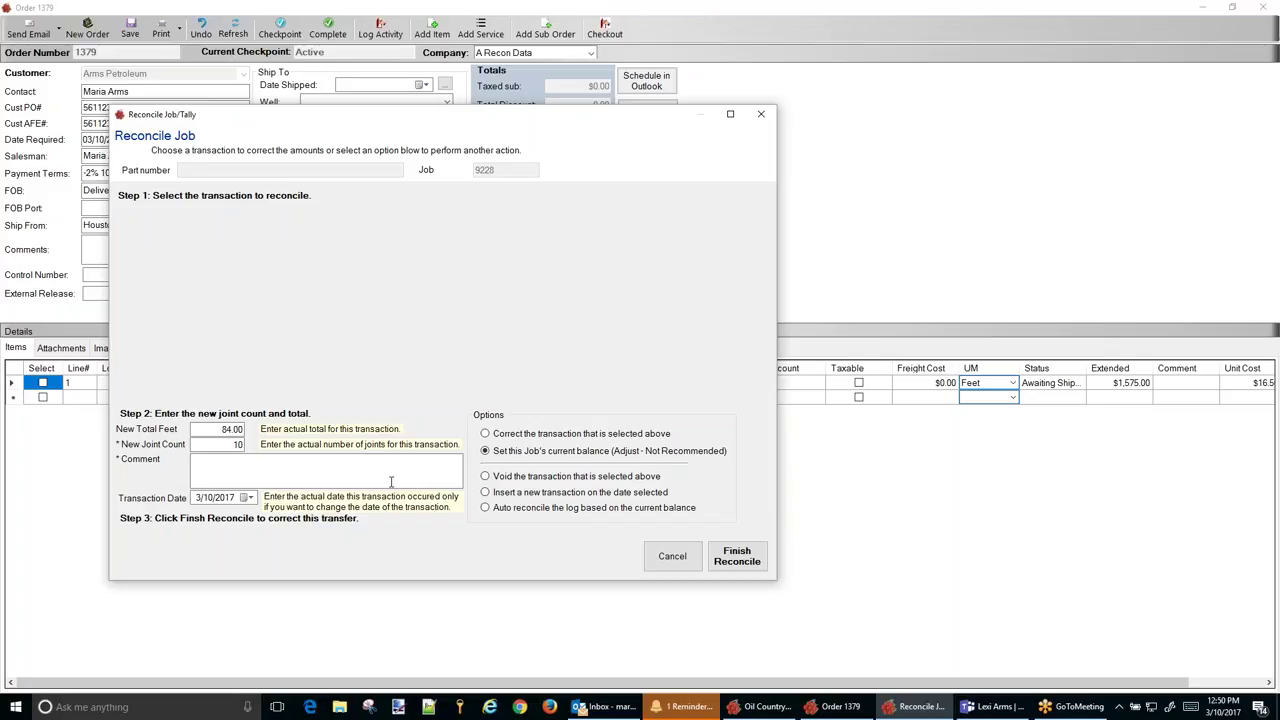
{"action": "type", "text": "cut to pups"}
{"action": "left_click", "coordinate": [743, 562]}
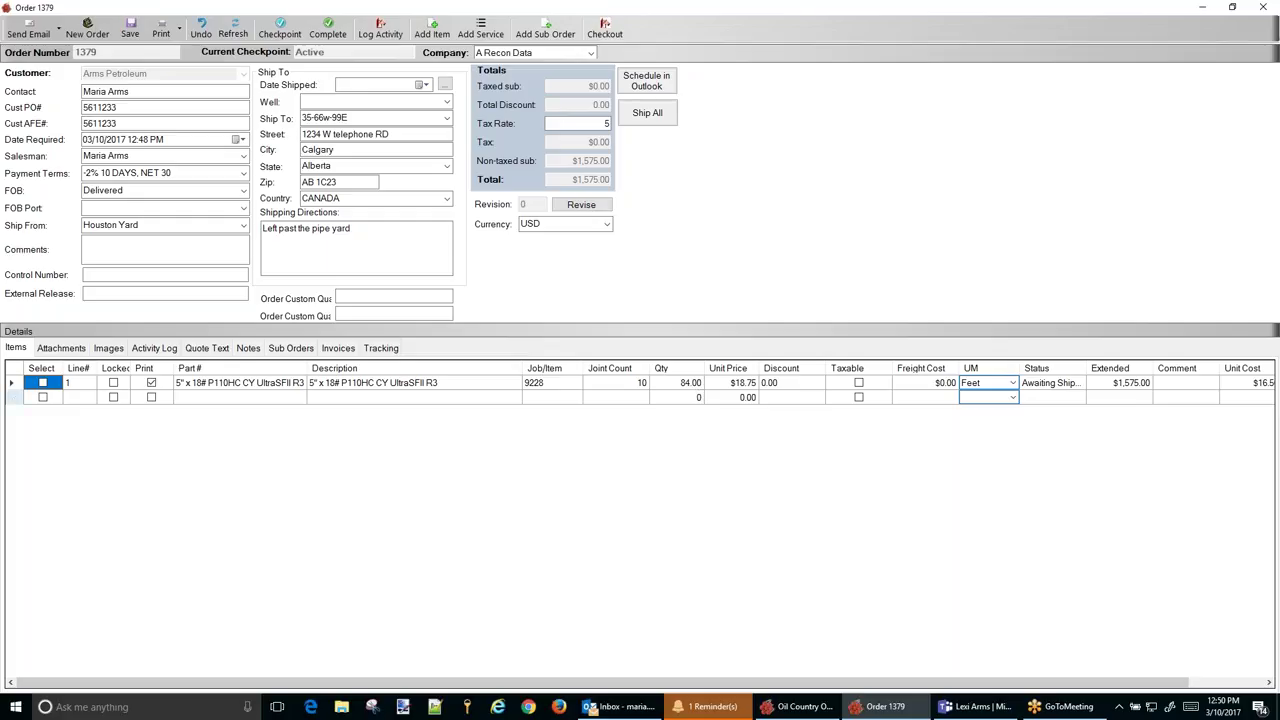
{"action": "left_click", "coordinate": [12, 384]}
- Set up an advanced transfer of 2 joints, by joints and total, into a new job
{"action": "right_click", "coordinate": [16, 392]}
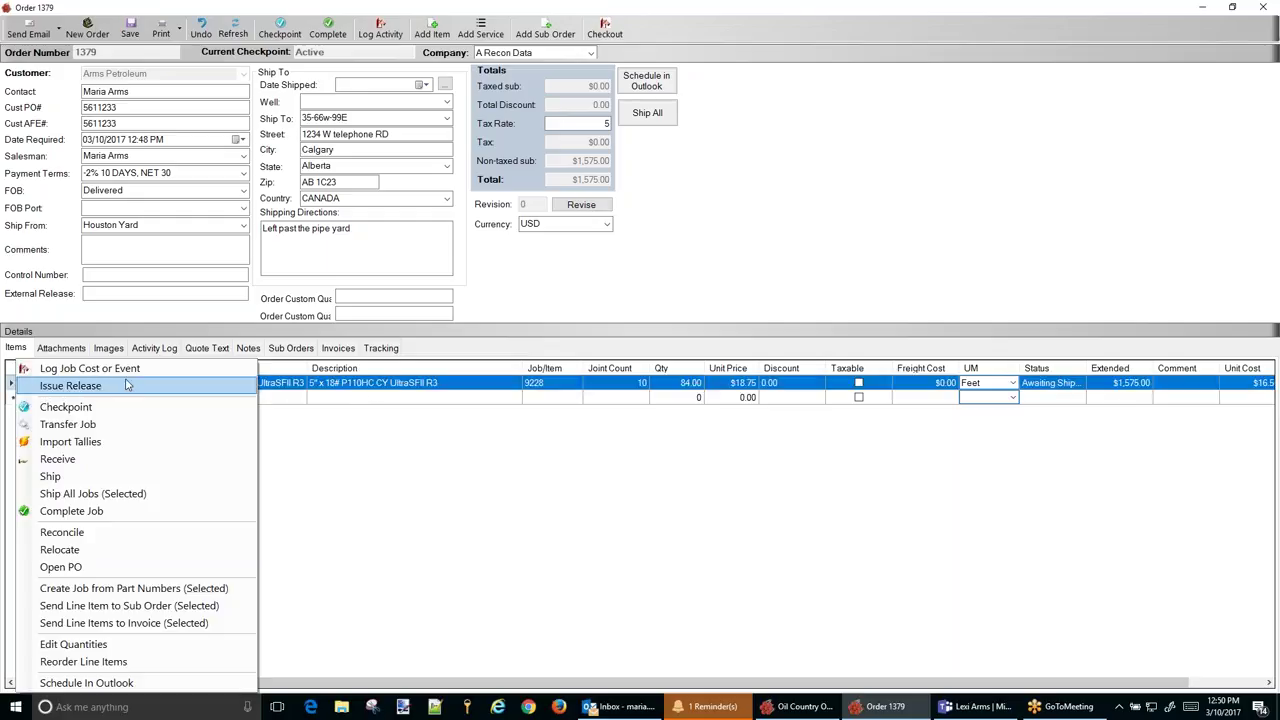
{"action": "left_click", "coordinate": [79, 430]}
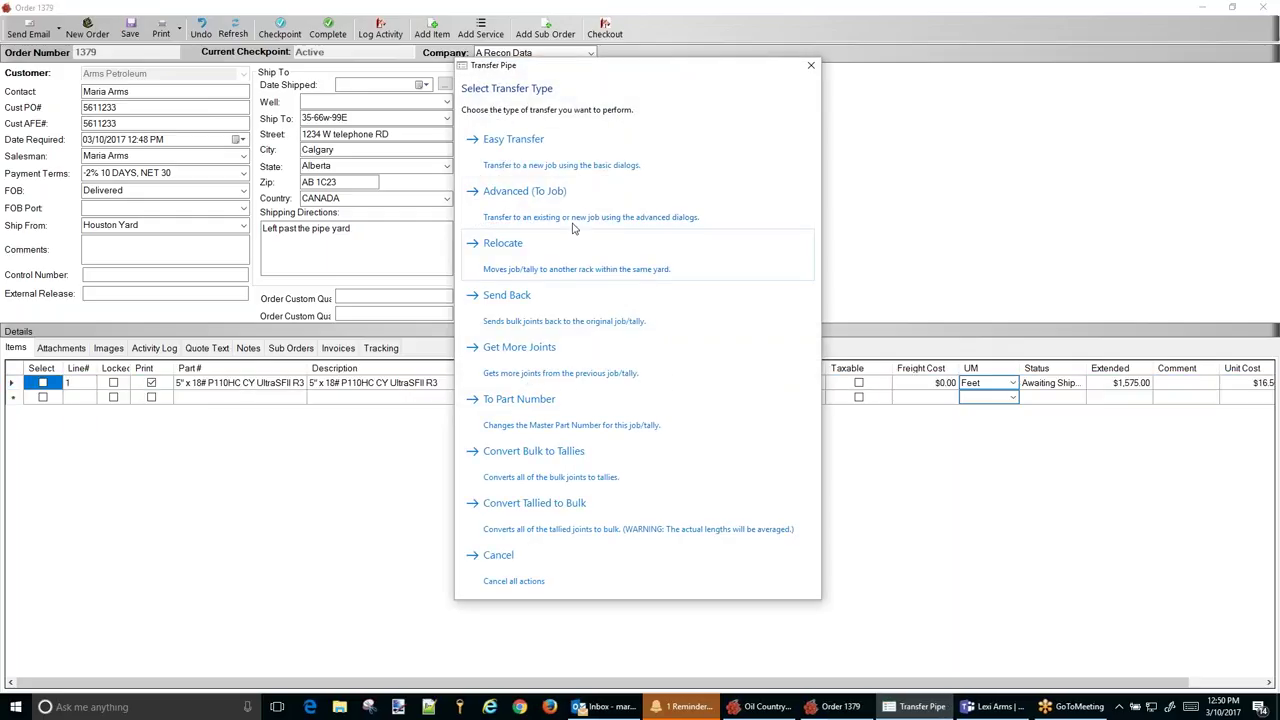
{"action": "left_click", "coordinate": [553, 198]}
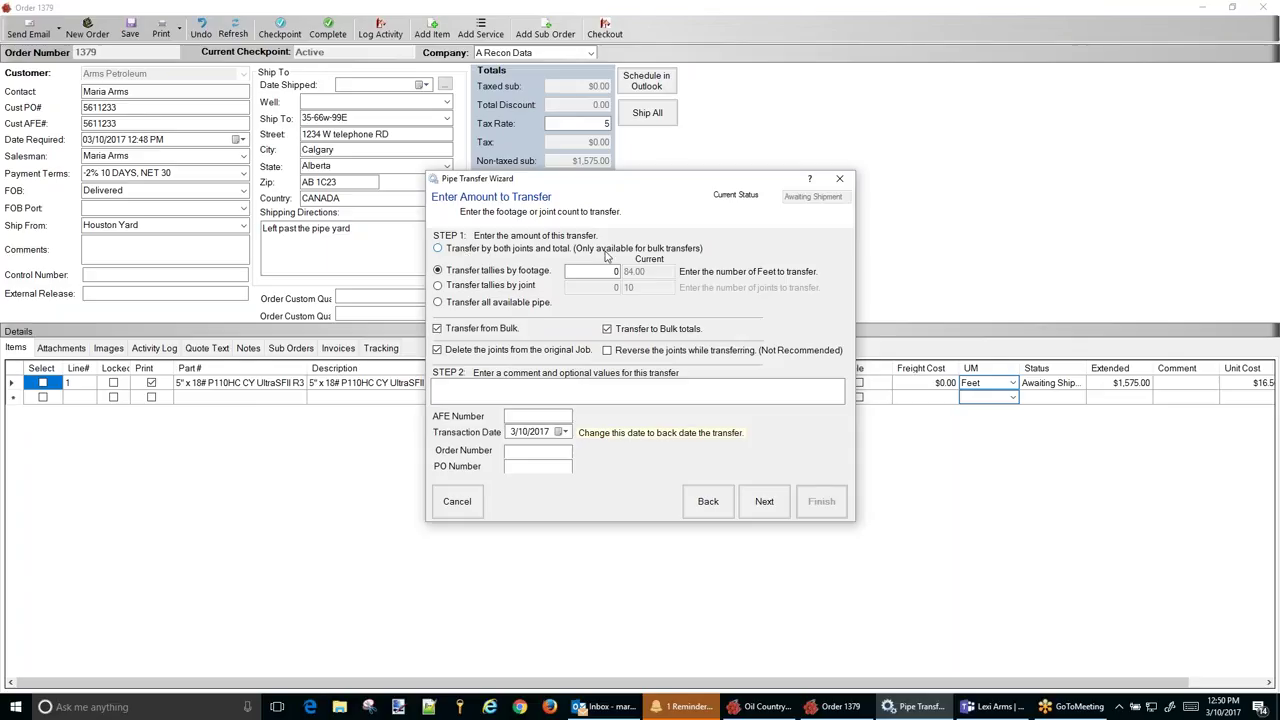
{"action": "left_click", "coordinate": [438, 249]}
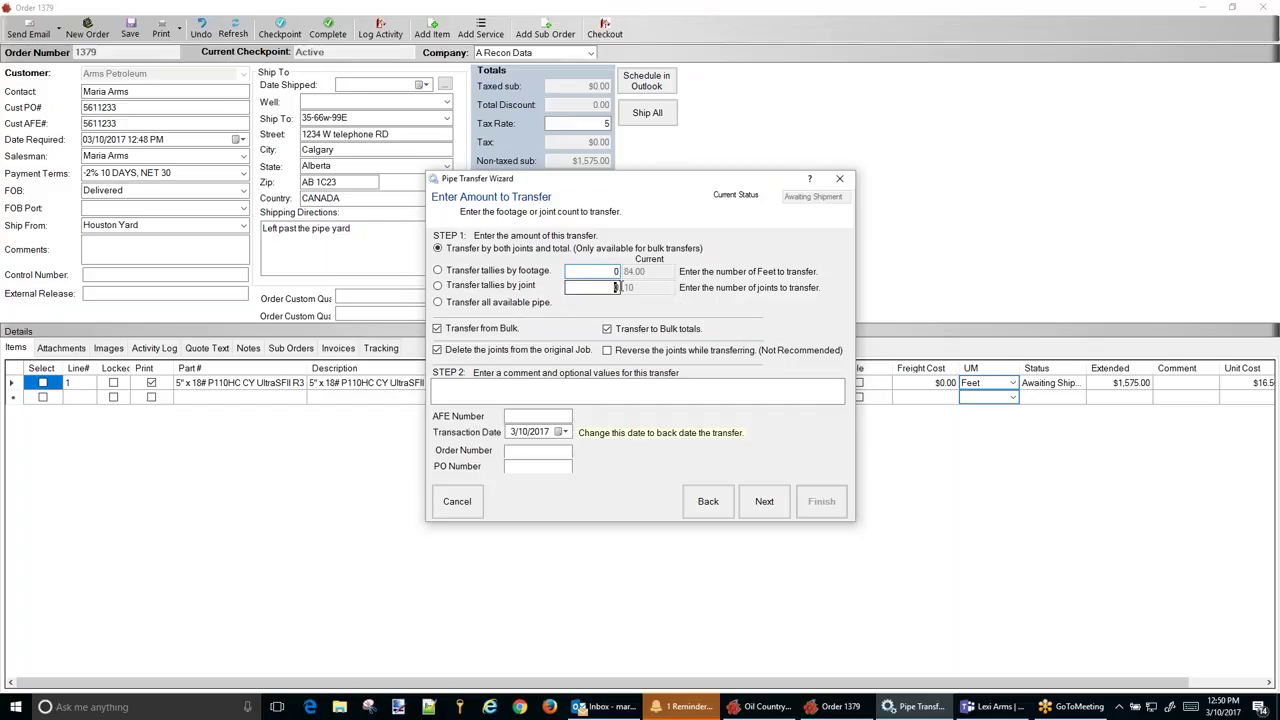
{"action": "key", "text": "Tab"}
{"action": "type", "text": "2"}
{"action": "key", "text": "shift+Tab"}
{"action": "left_click", "coordinate": [765, 502]}
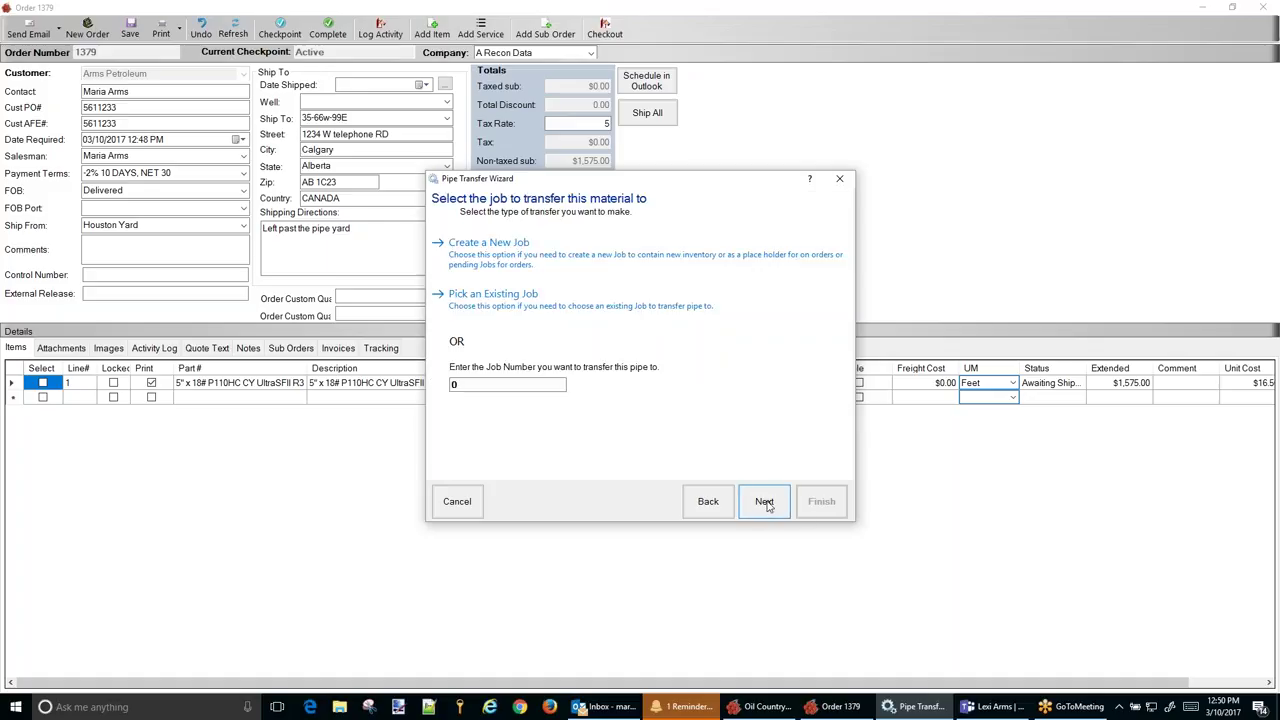
{"action": "left_click", "coordinate": [498, 250]}
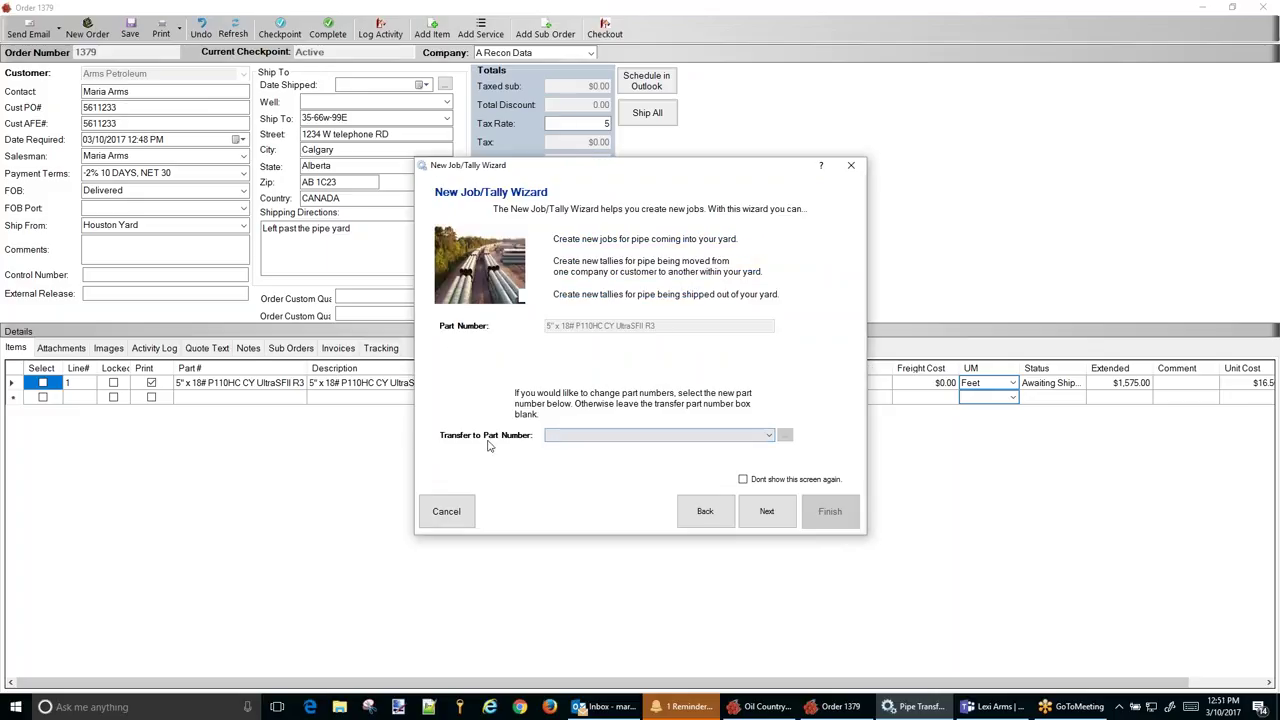
- Give the new job a Pup part number, unit of measure Each and unit price 225.00
{"action": "left_click", "coordinate": [768, 435]}
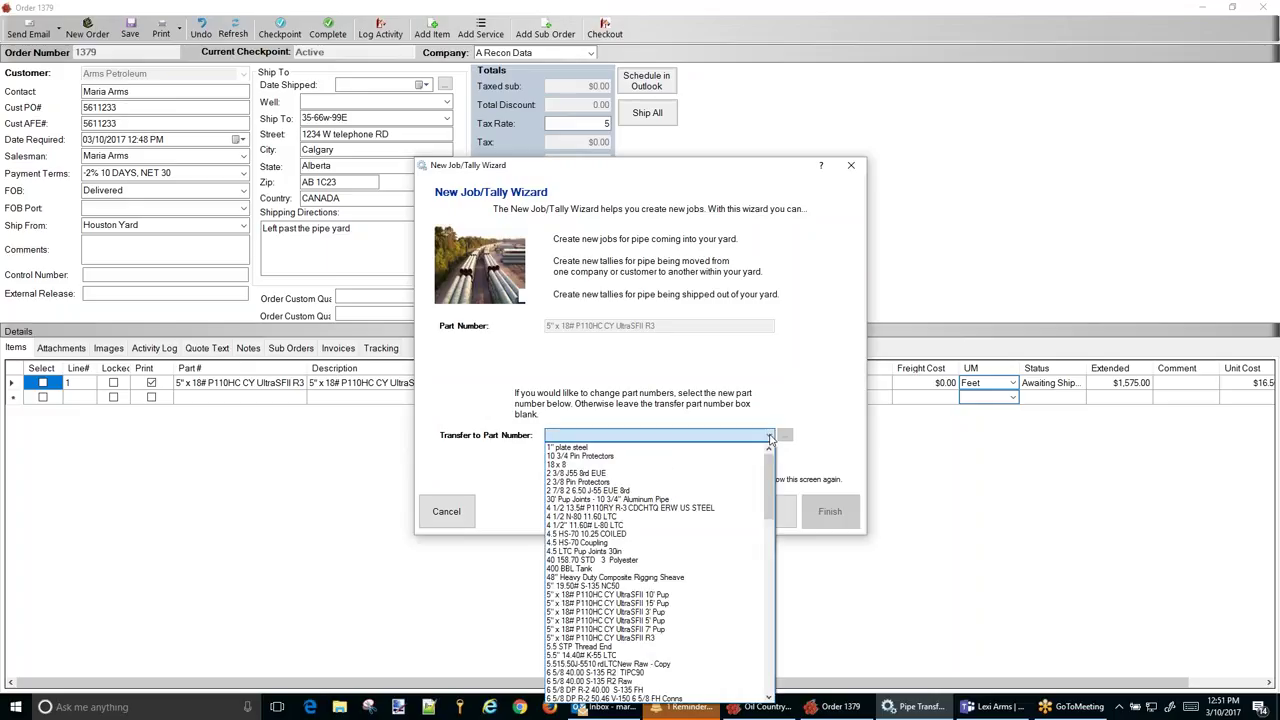
{"action": "left_click", "coordinate": [673, 612]}
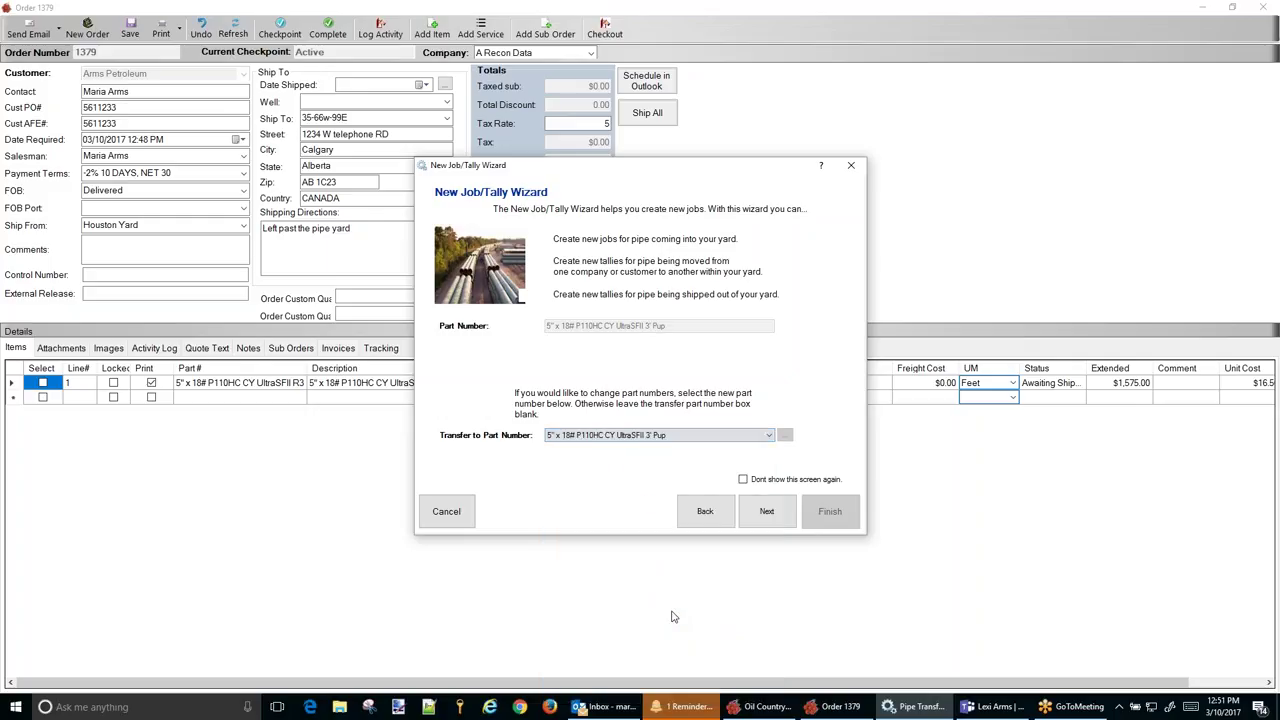
{"action": "left_click", "coordinate": [767, 513]}
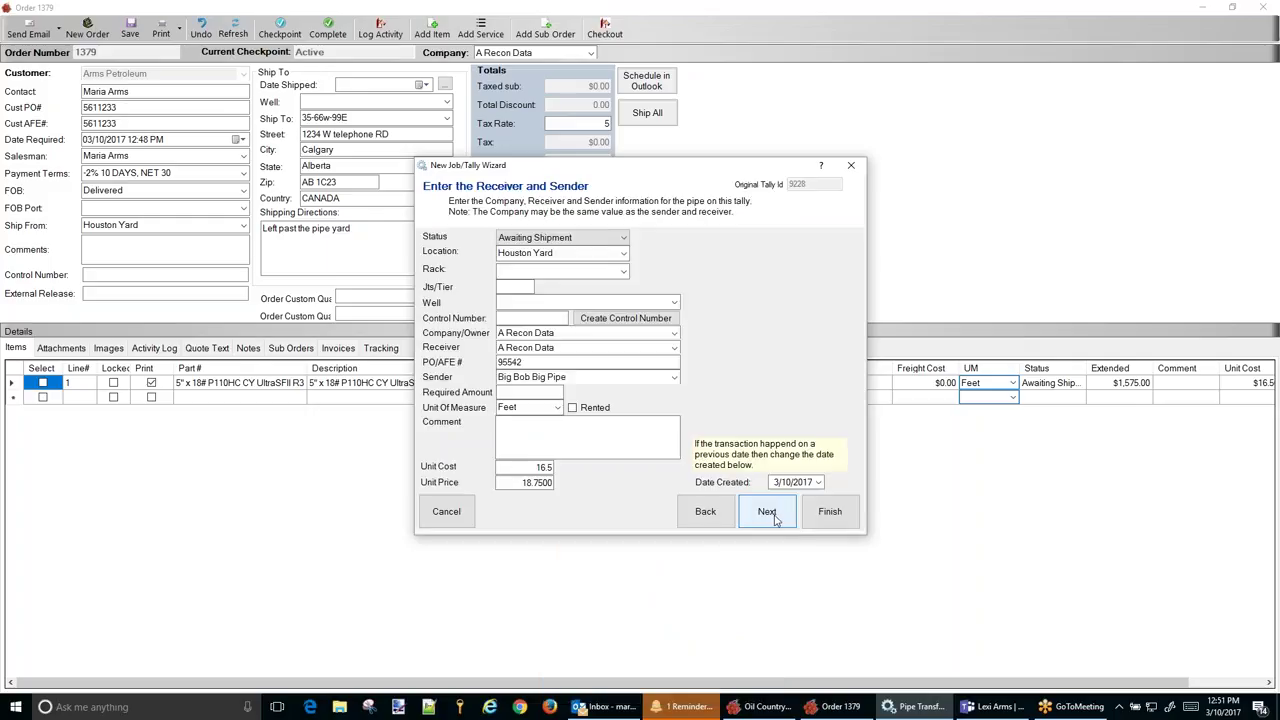
{"action": "left_click", "coordinate": [776, 519]}
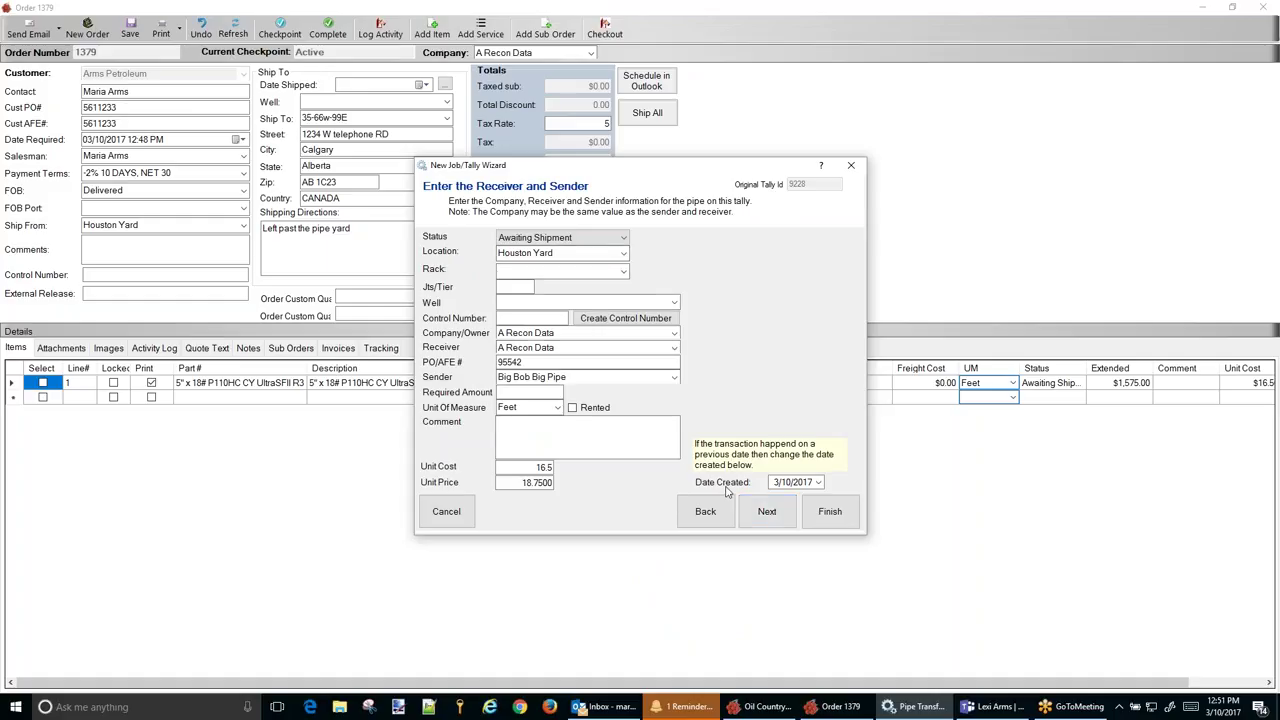
{"action": "left_click", "coordinate": [557, 407]}
{"action": "left_click", "coordinate": [520, 445]}
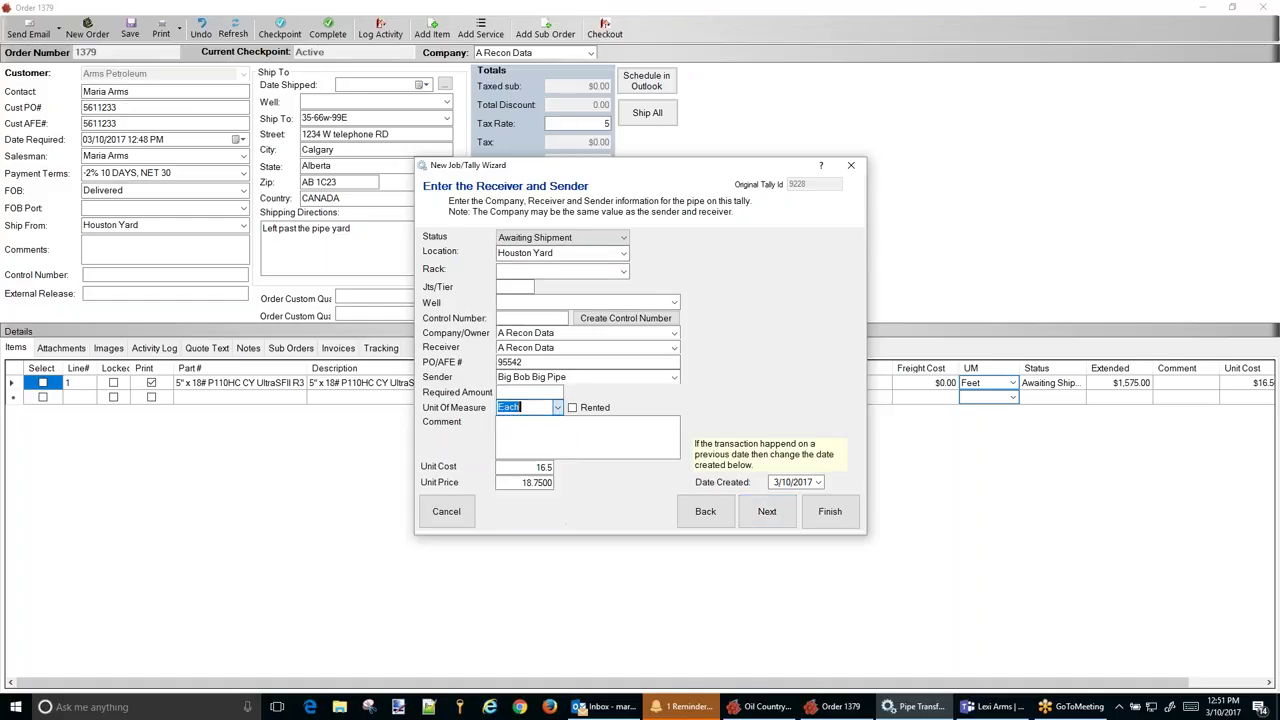
{"action": "left_click", "coordinate": [514, 482]}
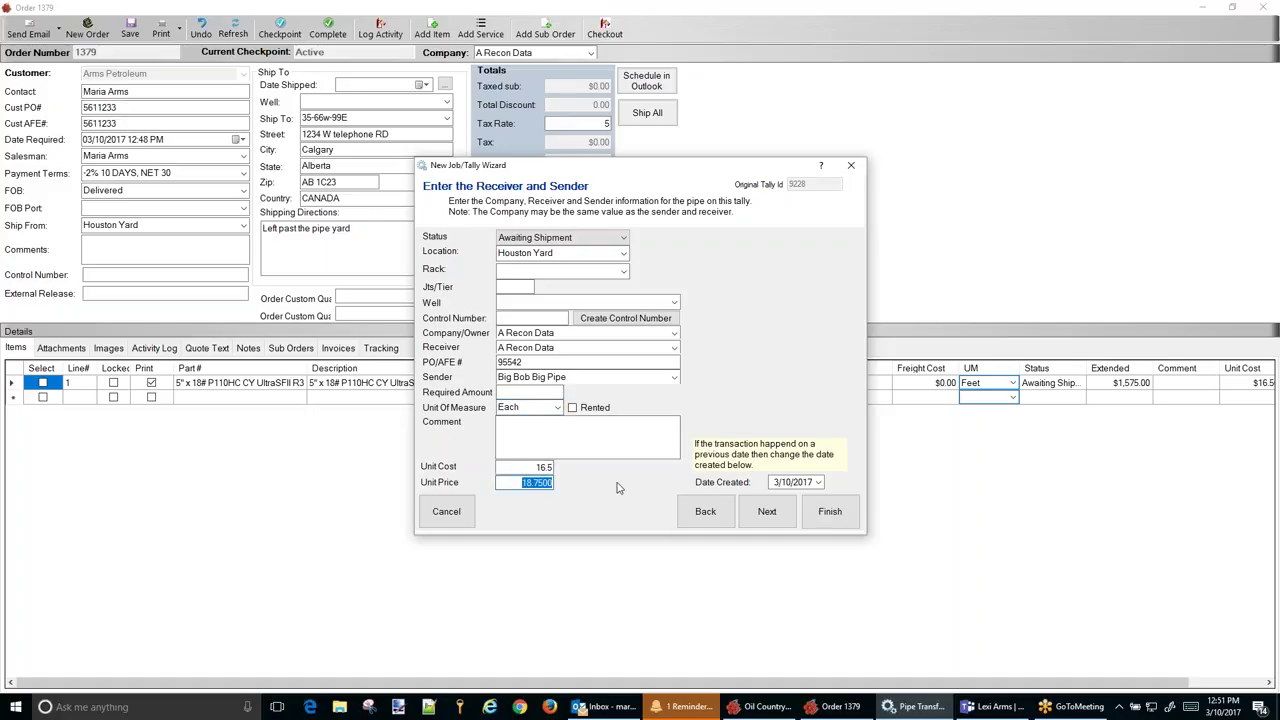
{"action": "type", "text": "225.00"}
- Finish the wizard, confirm new job 9229 and the transfer, then close the job window
{"action": "left_click", "coordinate": [767, 512]}
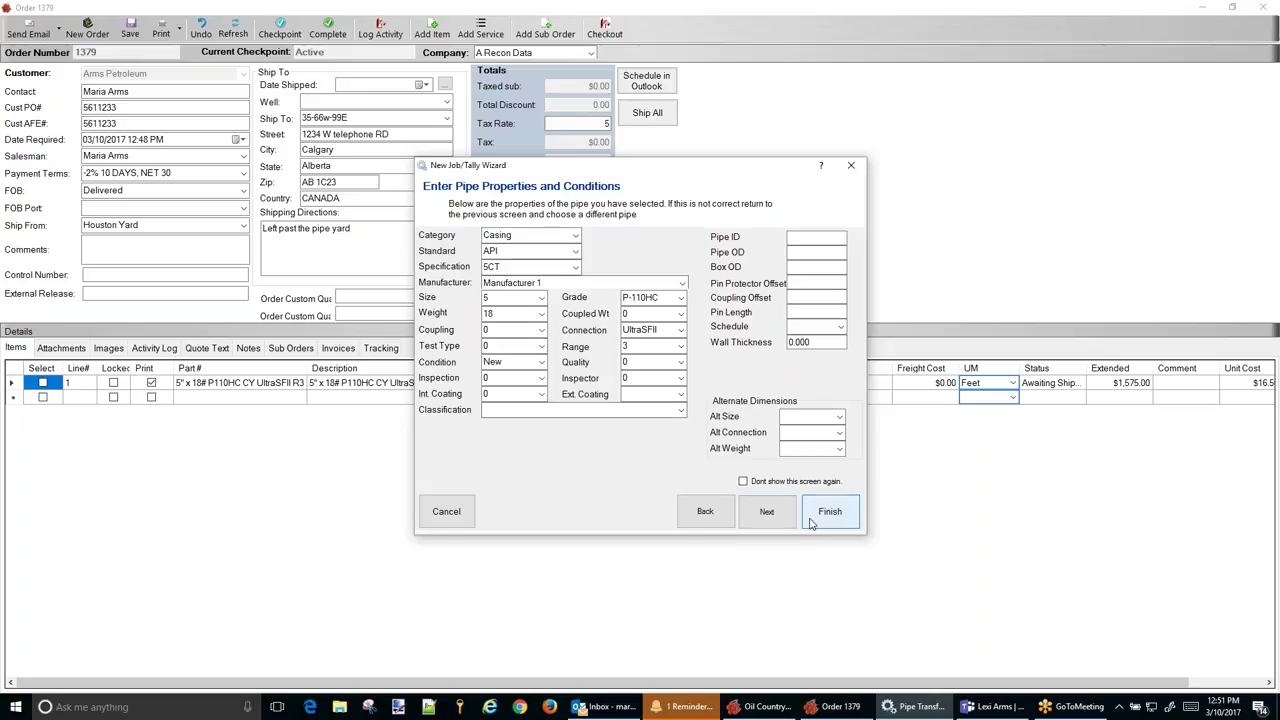
{"action": "left_click", "coordinate": [772, 514]}
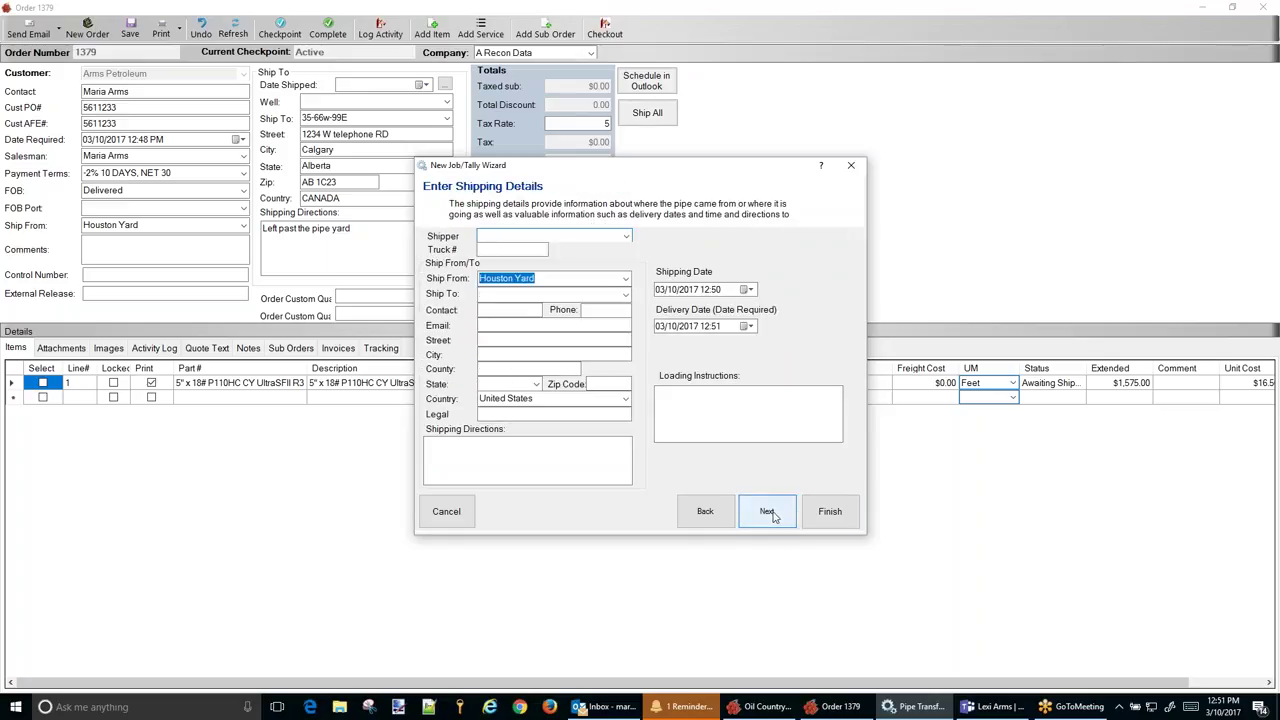
{"action": "left_click", "coordinate": [772, 514]}
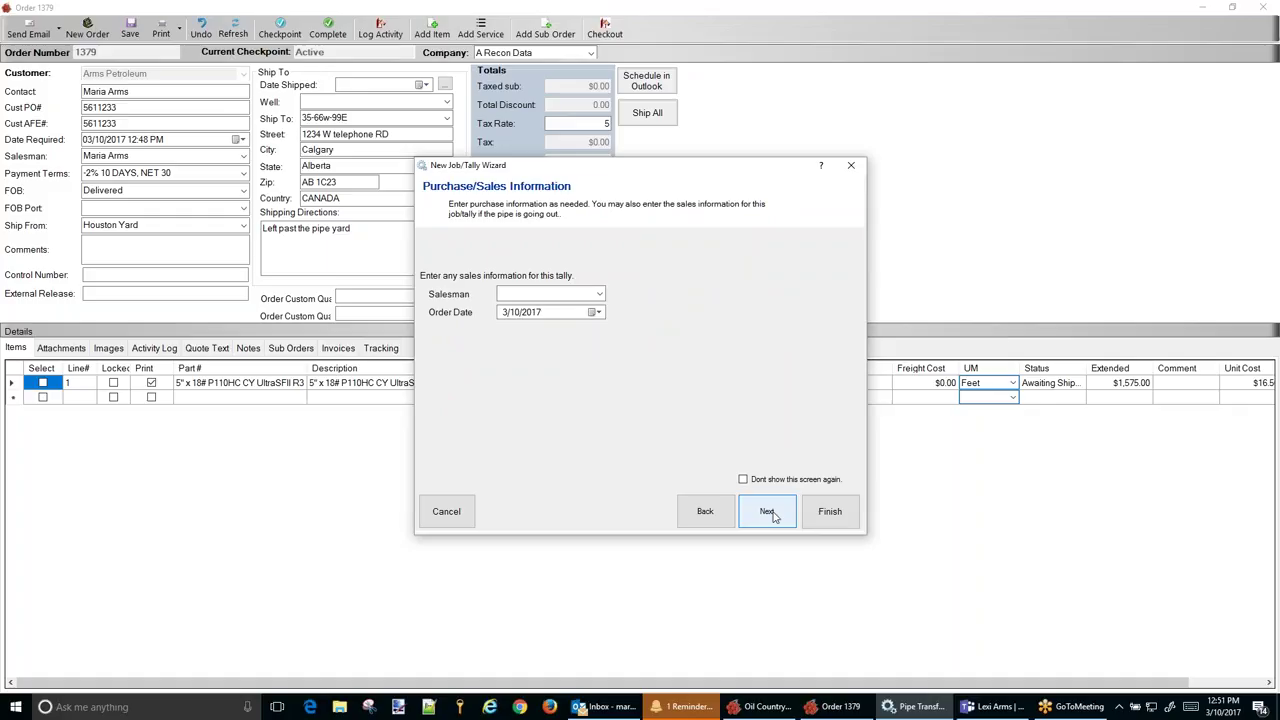
{"action": "left_click", "coordinate": [772, 514]}
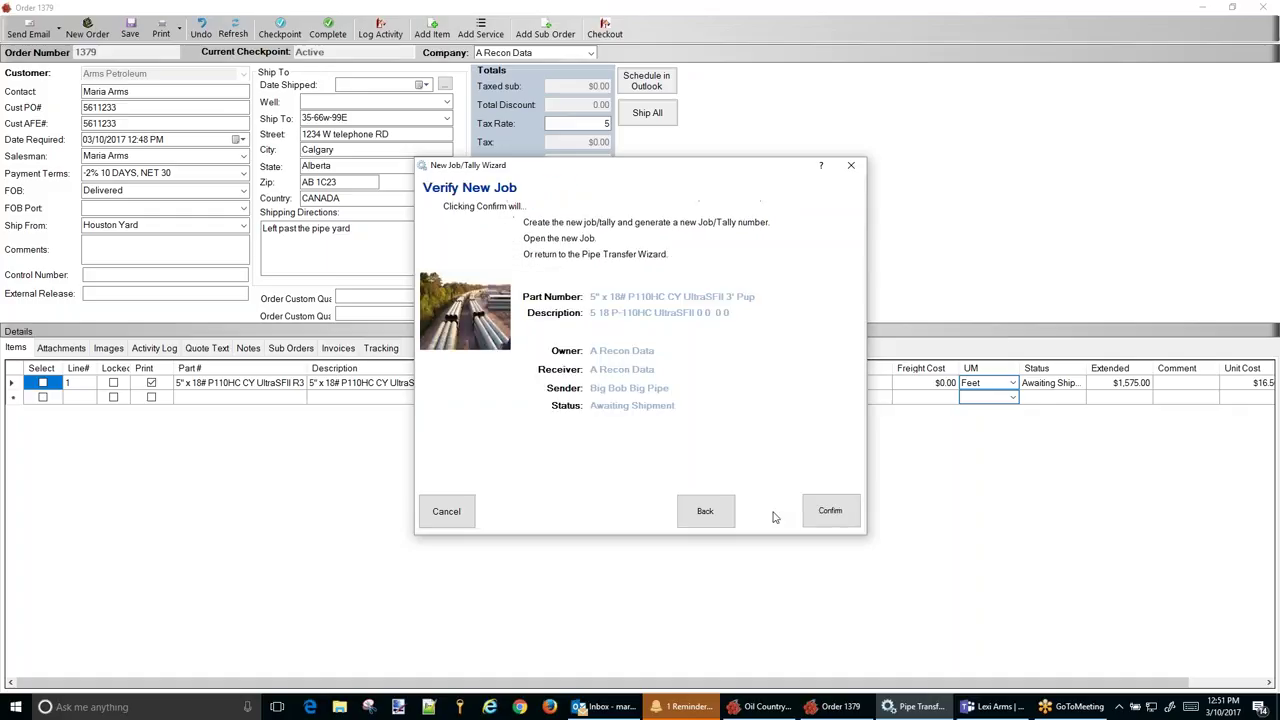
{"action": "left_click", "coordinate": [830, 511]}
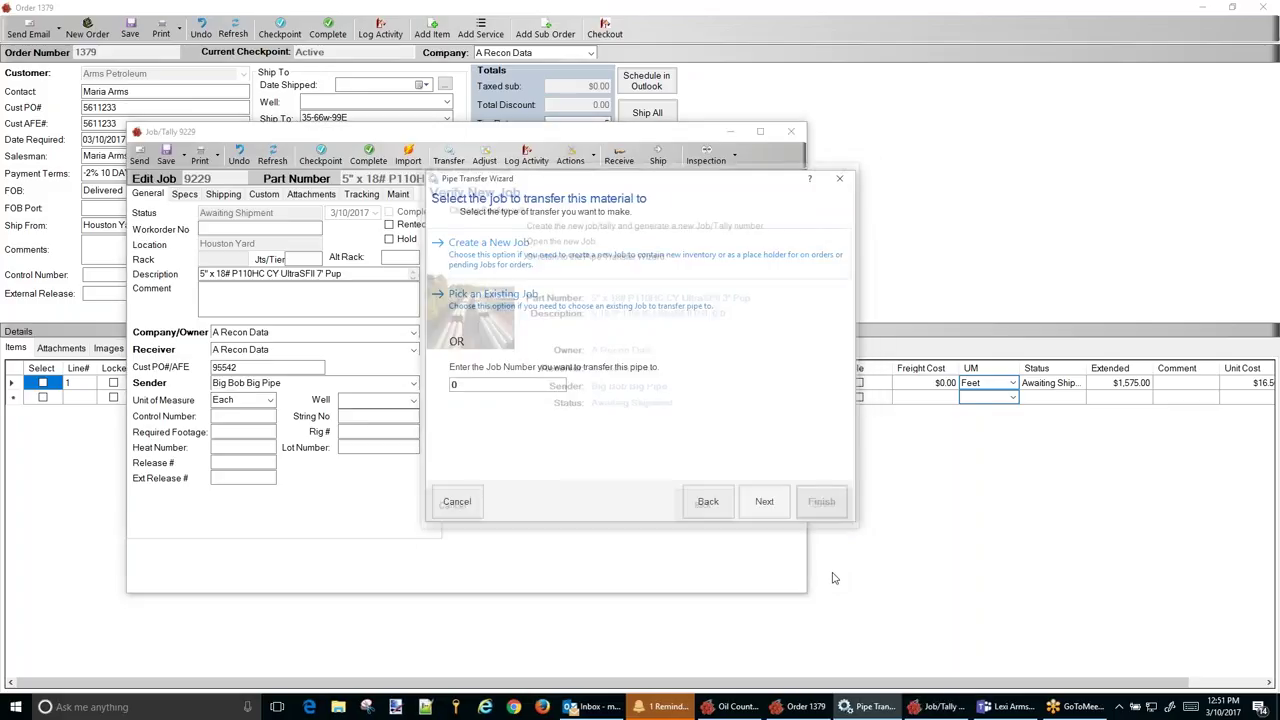
{"action": "left_click", "coordinate": [821, 502]}
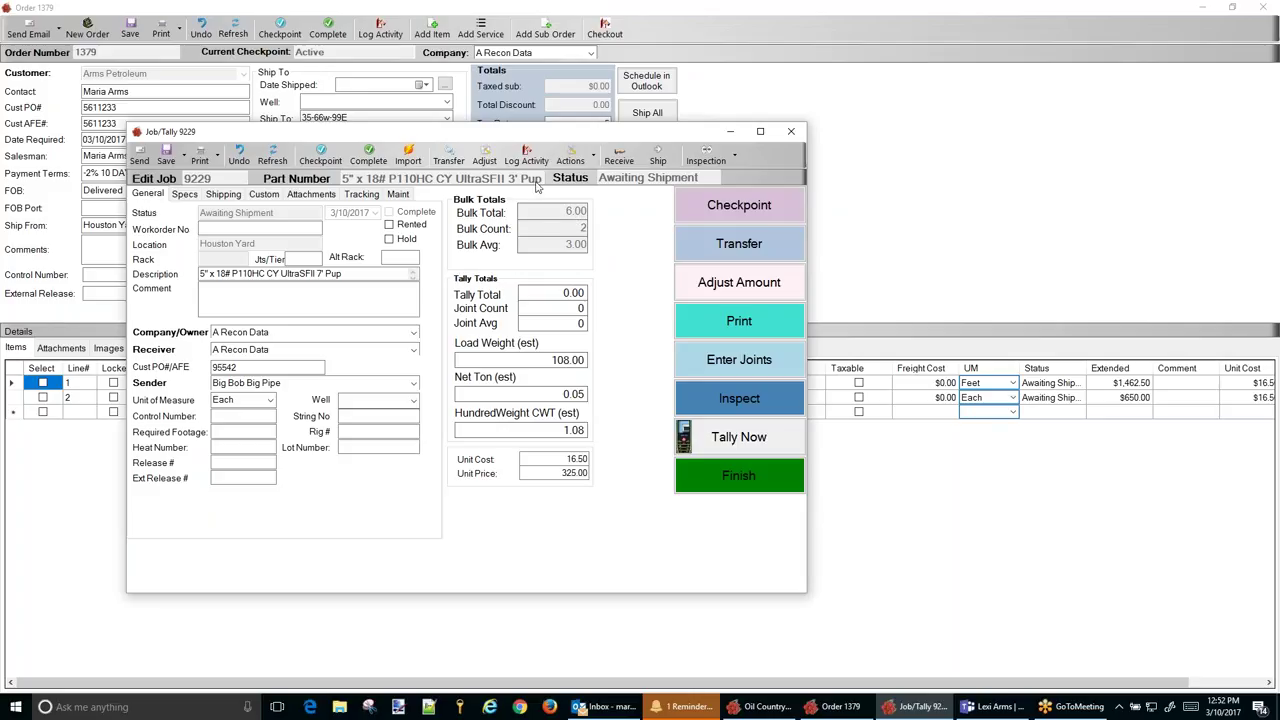
{"action": "left_click", "coordinate": [792, 132]}
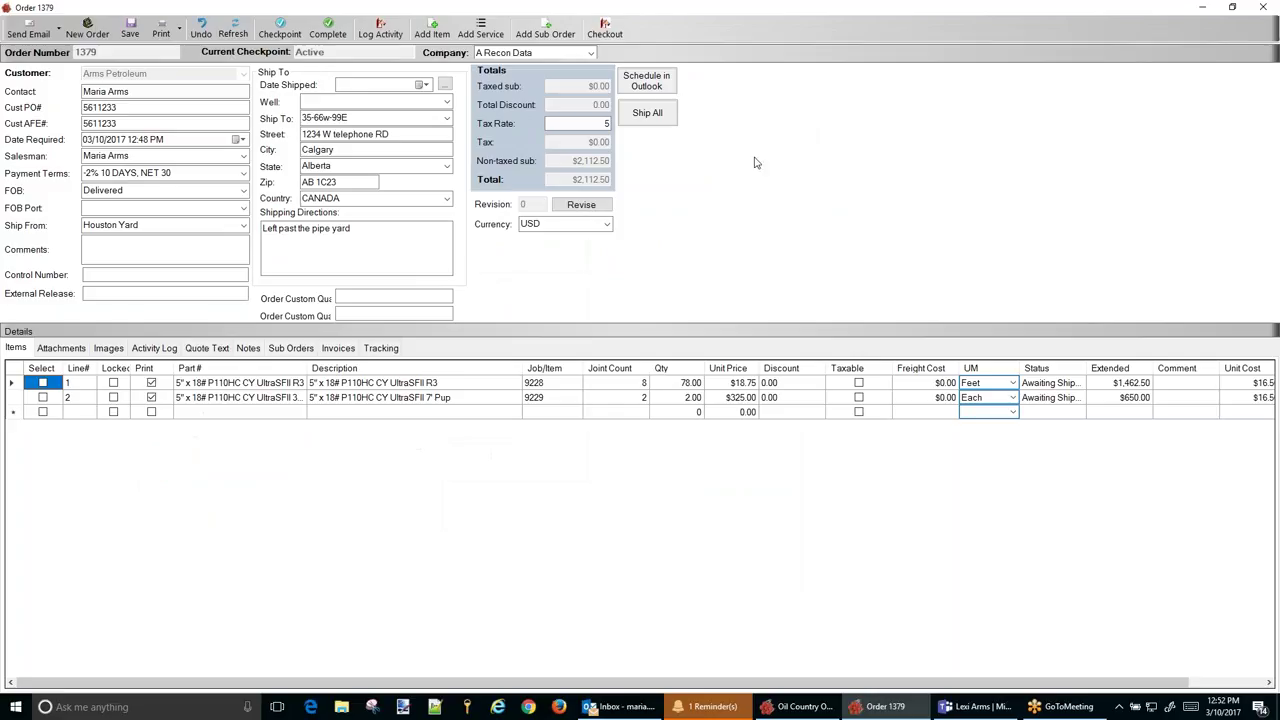
- Refresh the order and set up another joints-and-total transfer from line 1 into a new job
{"action": "left_click", "coordinate": [233, 28]}
{"action": "left_click", "coordinate": [13, 385]}
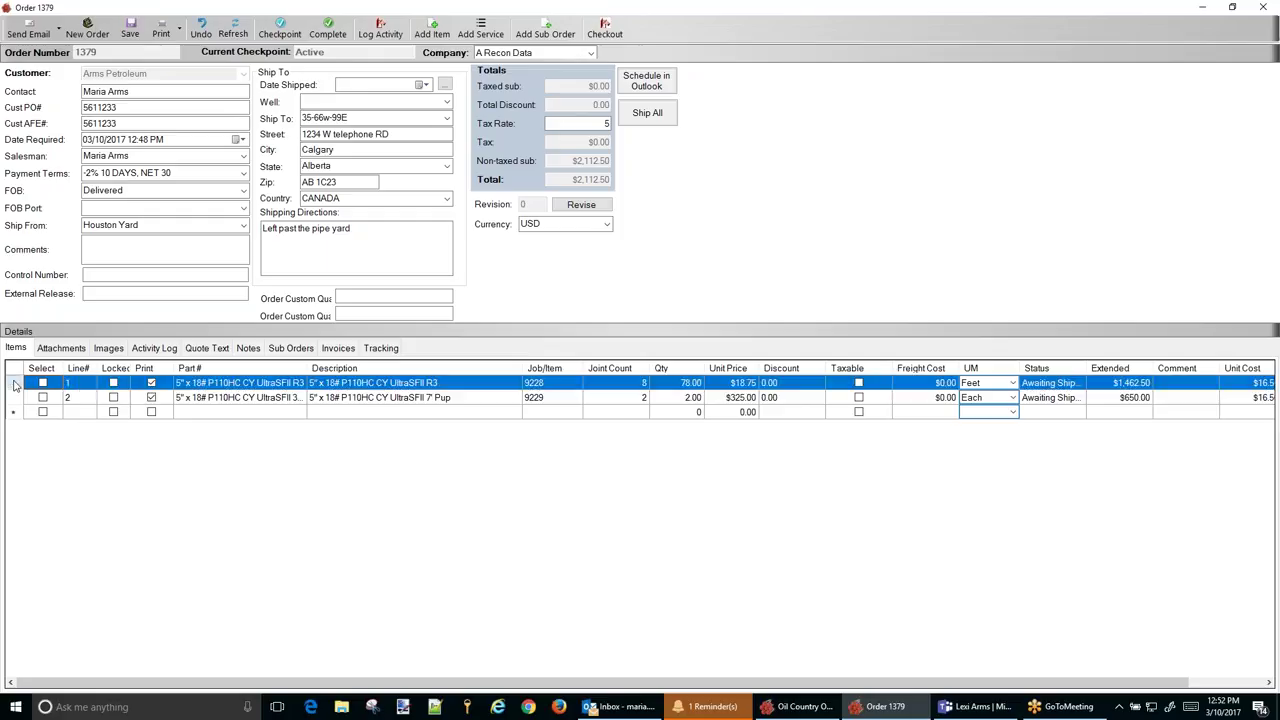
{"action": "right_click", "coordinate": [14, 386]}
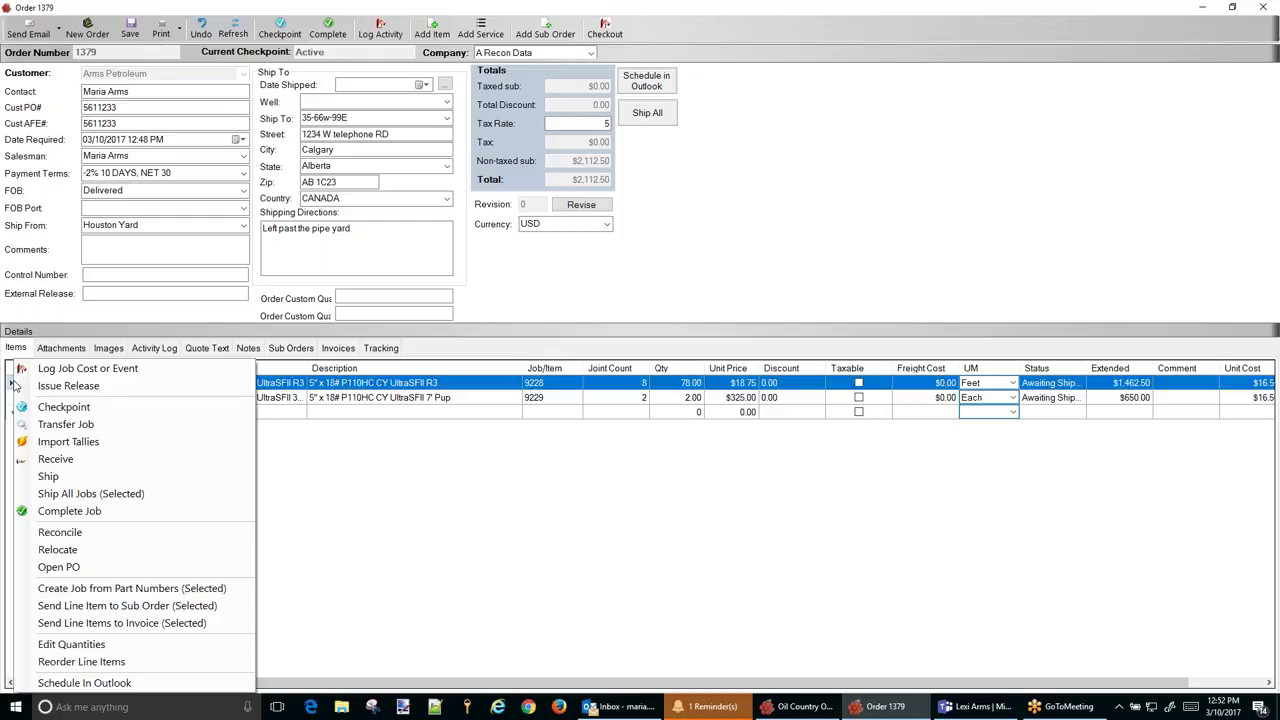
{"action": "left_click", "coordinate": [92, 426]}
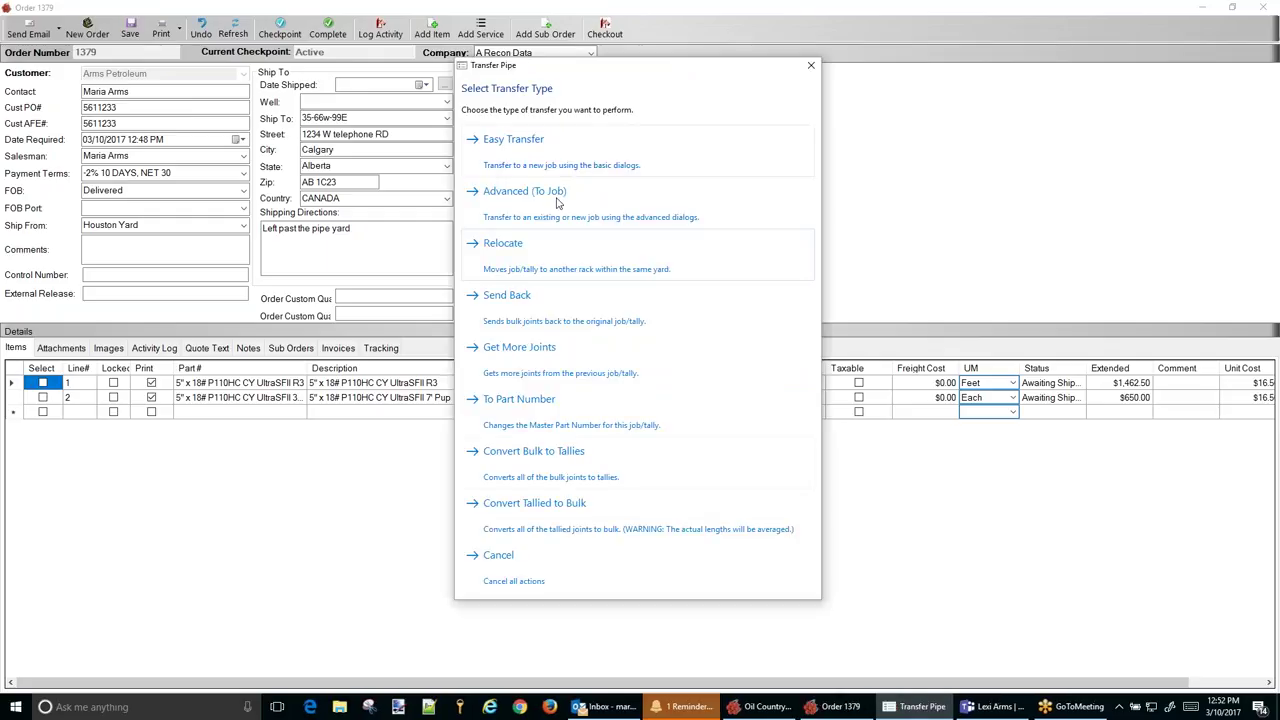
{"action": "left_click", "coordinate": [556, 198]}
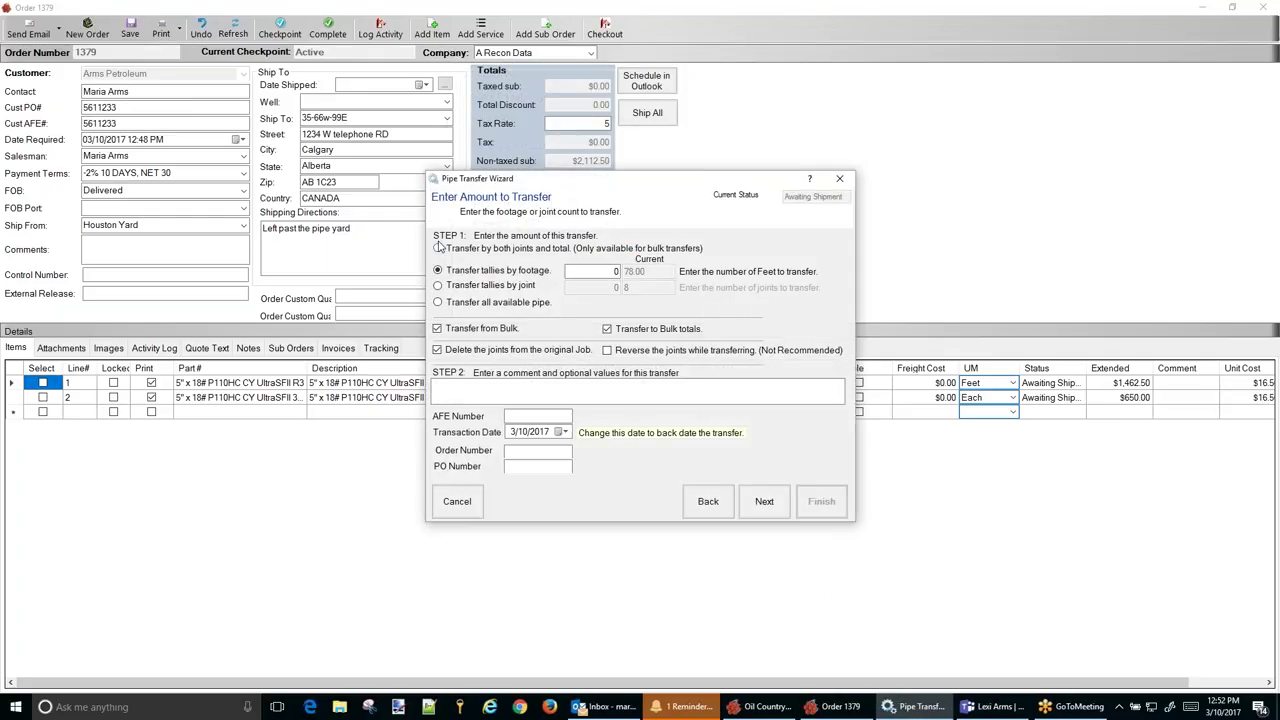
{"action": "left_click", "coordinate": [439, 250]}
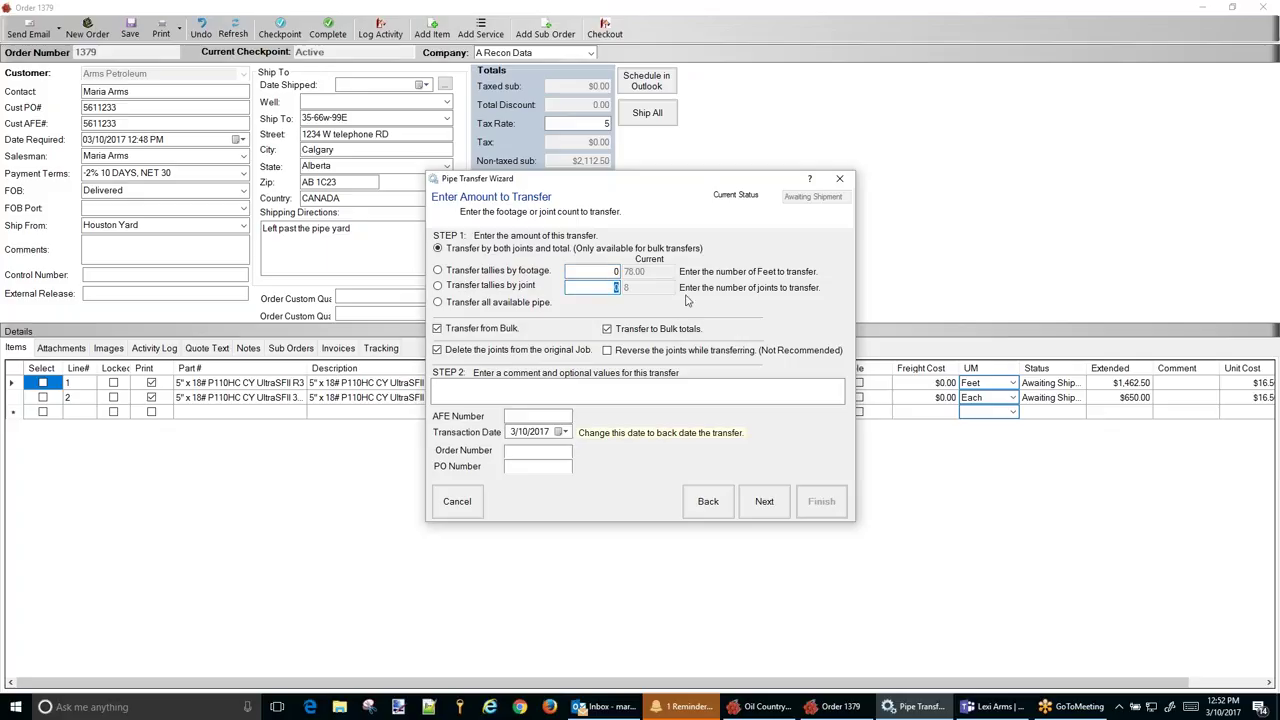
{"action": "left_click", "coordinate": [614, 271]}
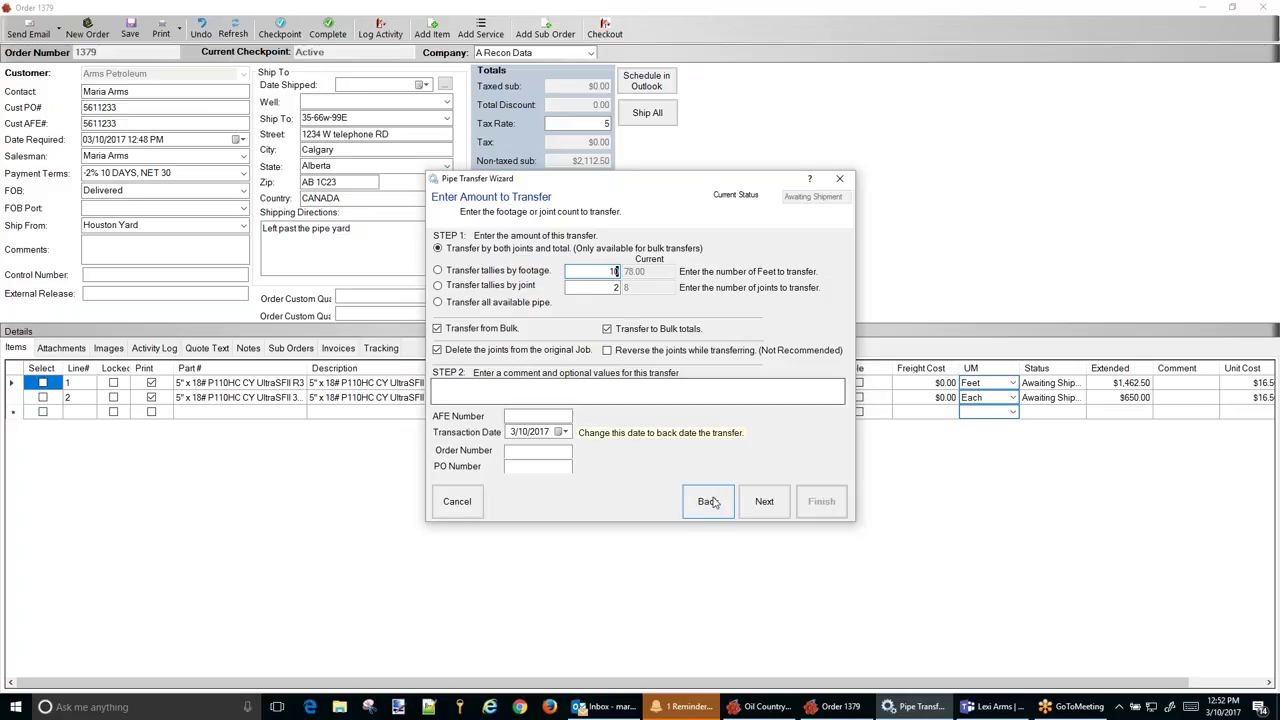
{"action": "left_click", "coordinate": [766, 501]}
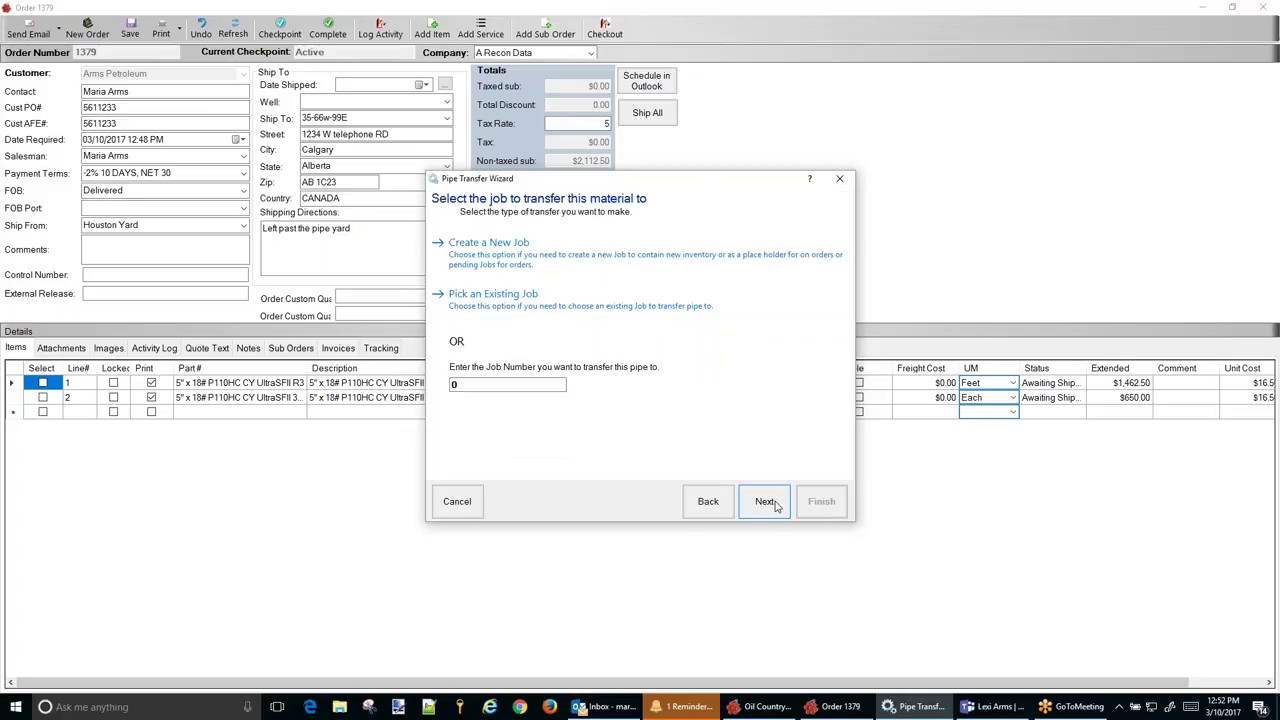
{"action": "left_click", "coordinate": [528, 252]}
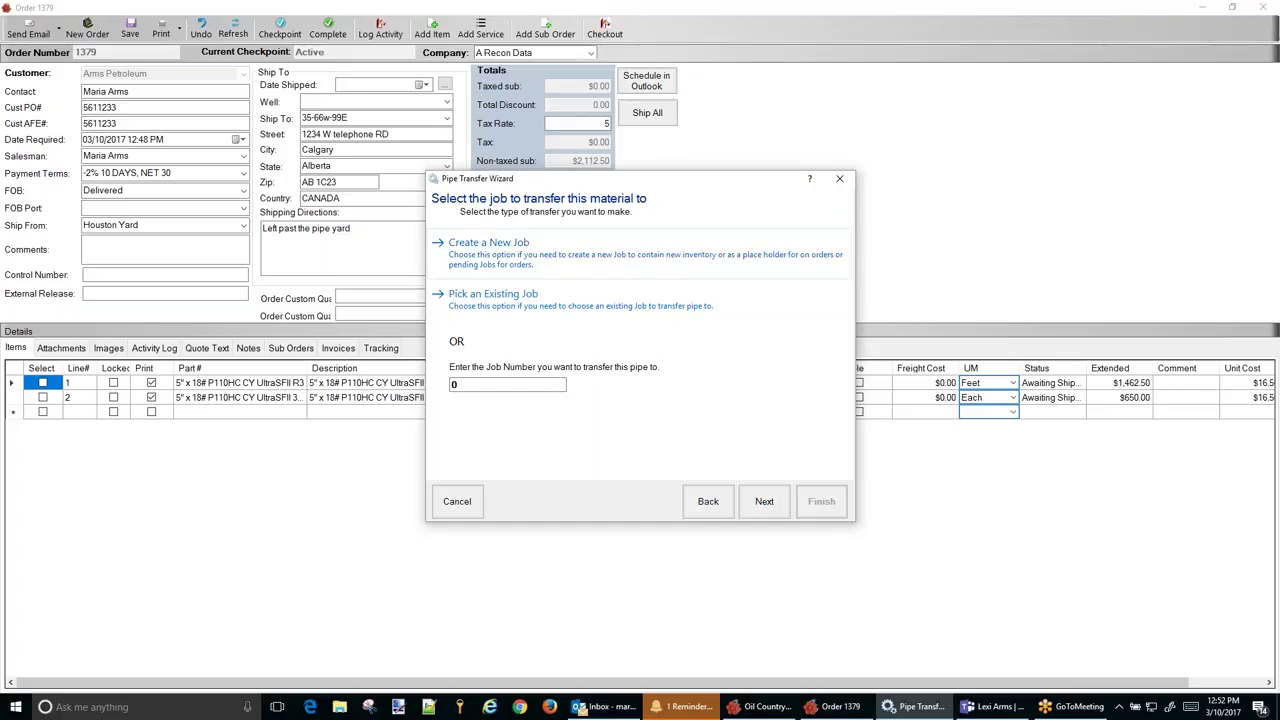
{"action": "left_click", "coordinate": [655, 265]}
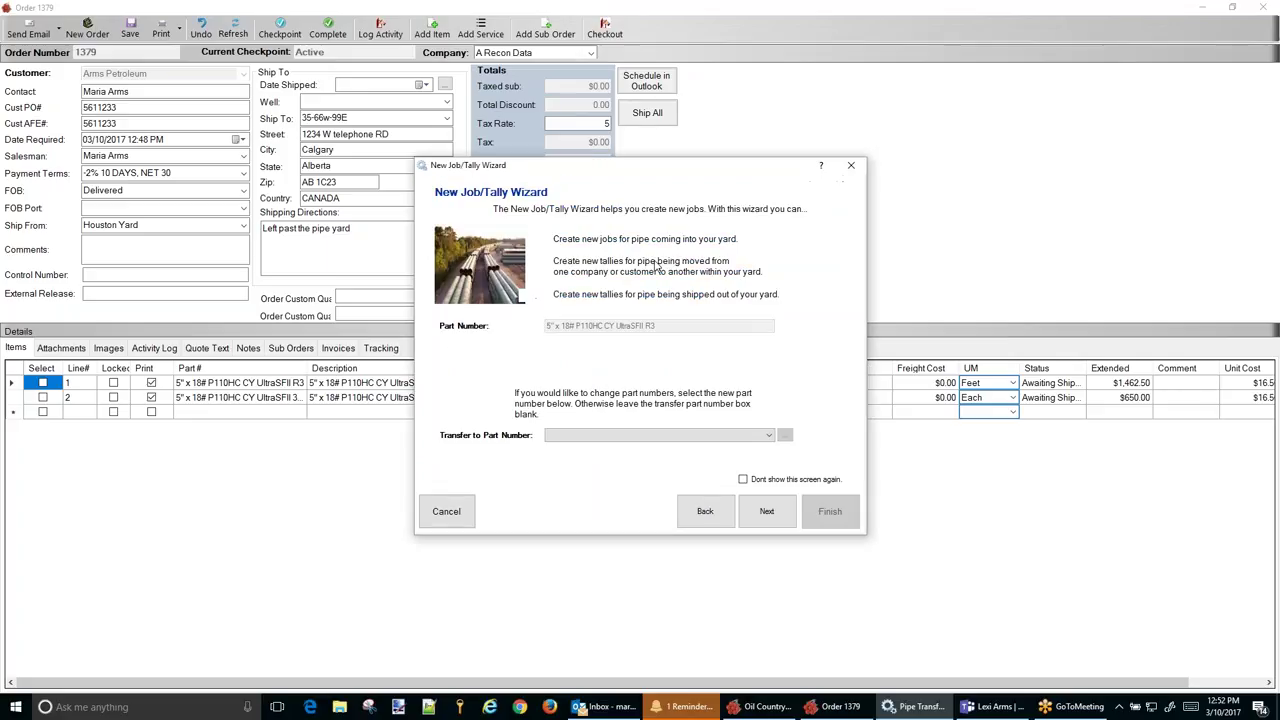
- Create the new job using the 5' Pup part number
{"action": "left_click", "coordinate": [768, 435]}
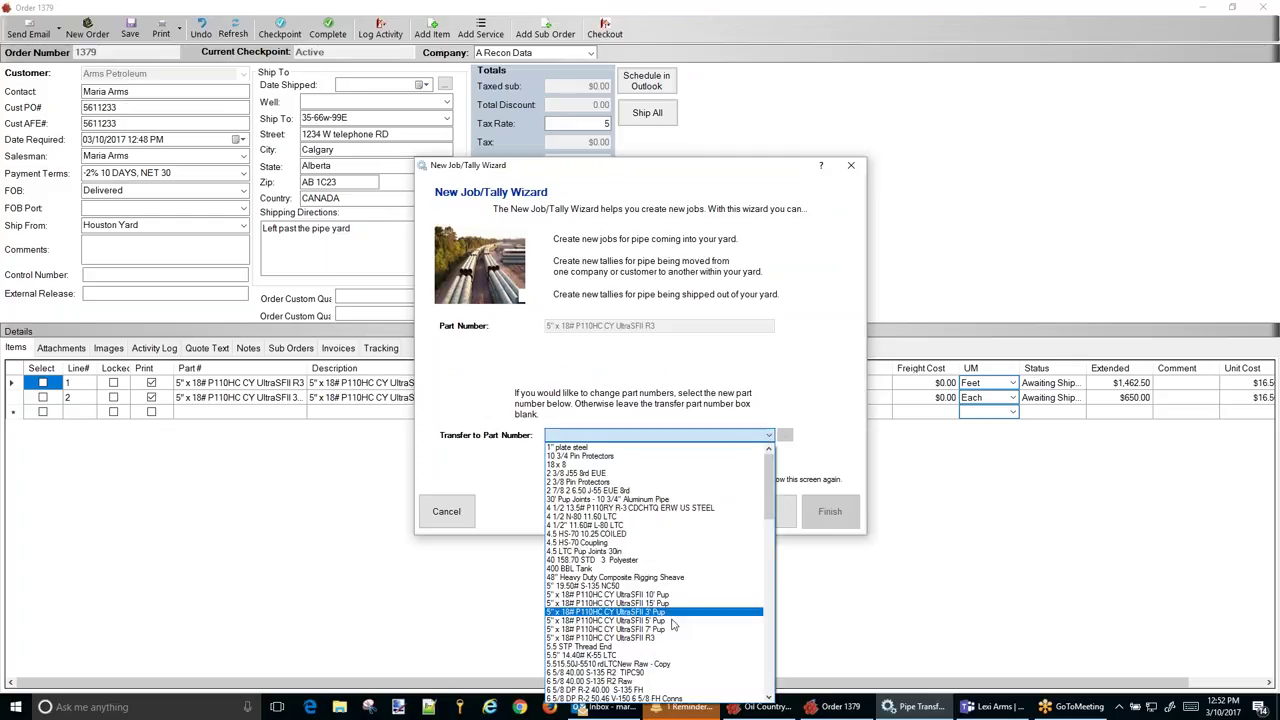
{"action": "left_click", "coordinate": [676, 621]}
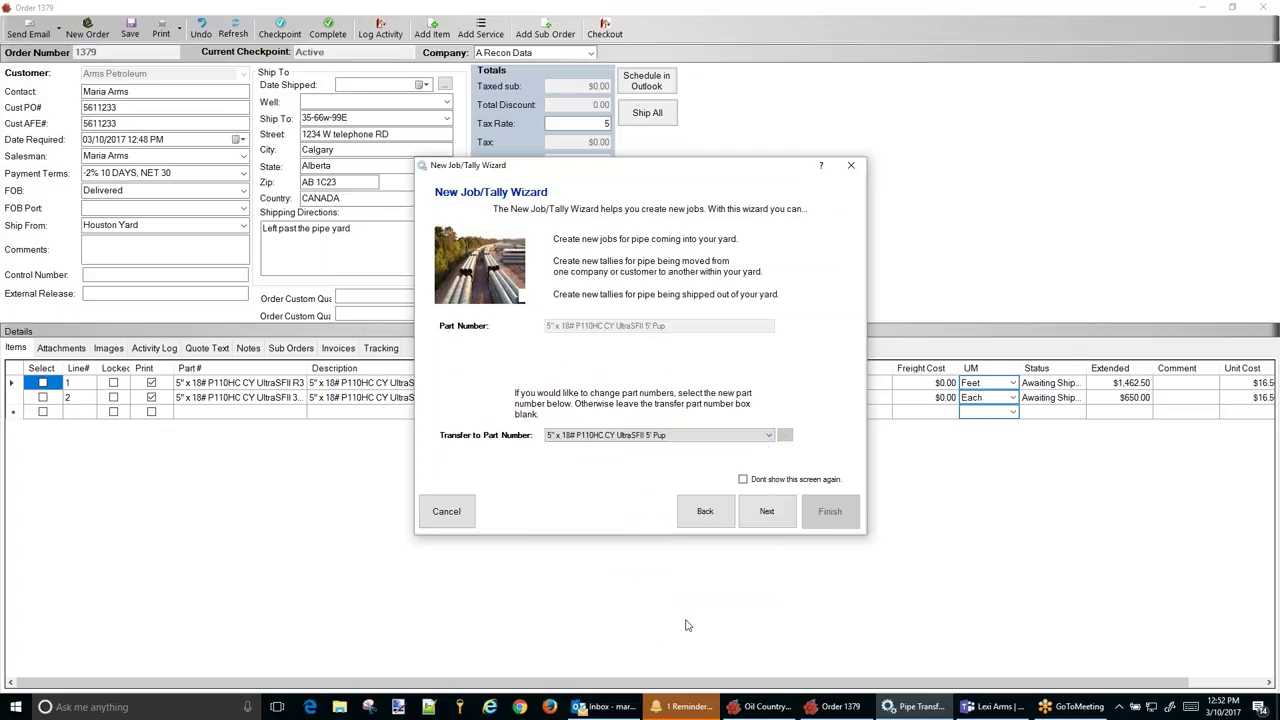
{"action": "left_click", "coordinate": [767, 511]}
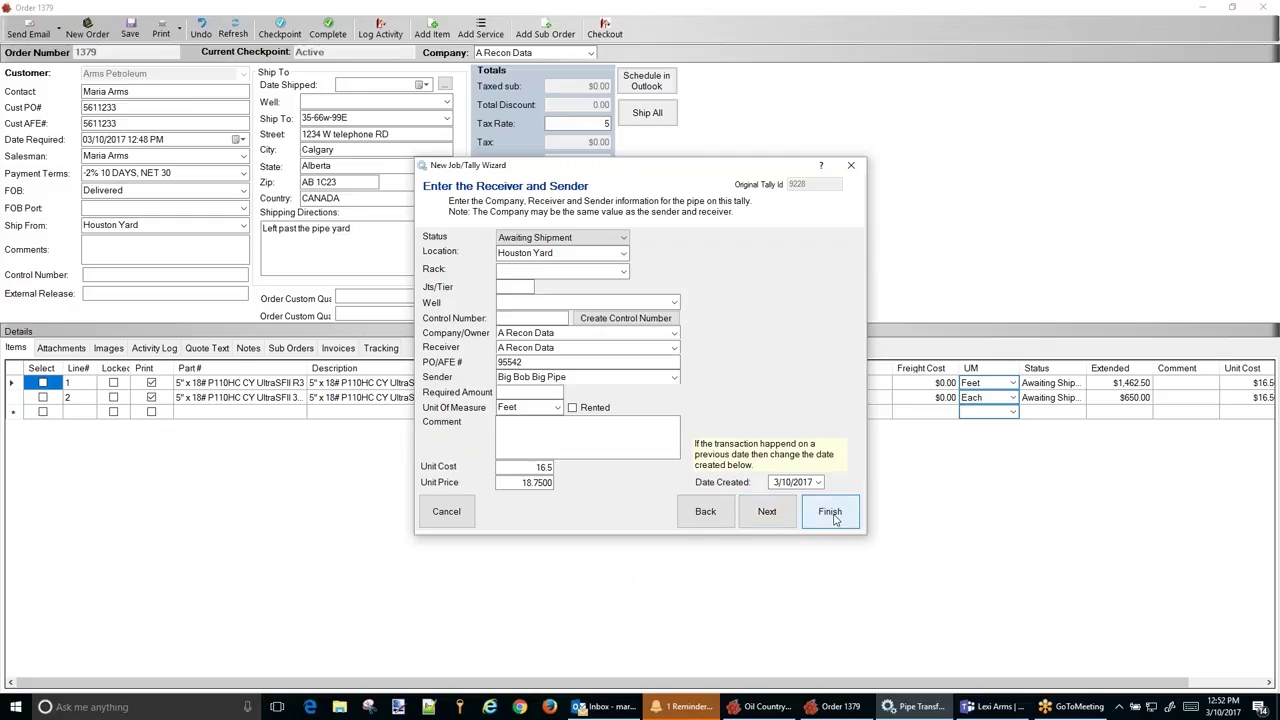
{"action": "left_click", "coordinate": [830, 514]}
{"action": "left_click", "coordinate": [830, 512]}
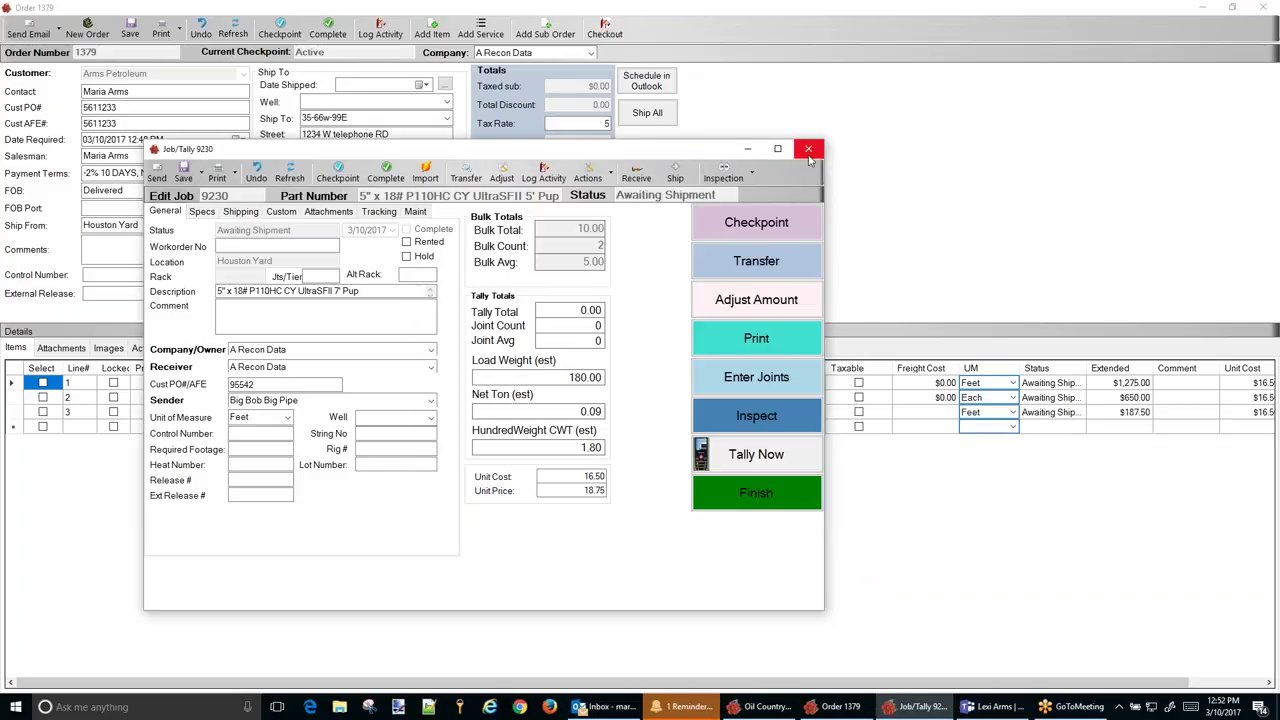
- Change line 3's unit to Each, then start a transfer from the R3 pipe line
{"action": "left_click", "coordinate": [983, 413]}
{"action": "left_click", "coordinate": [985, 413]}
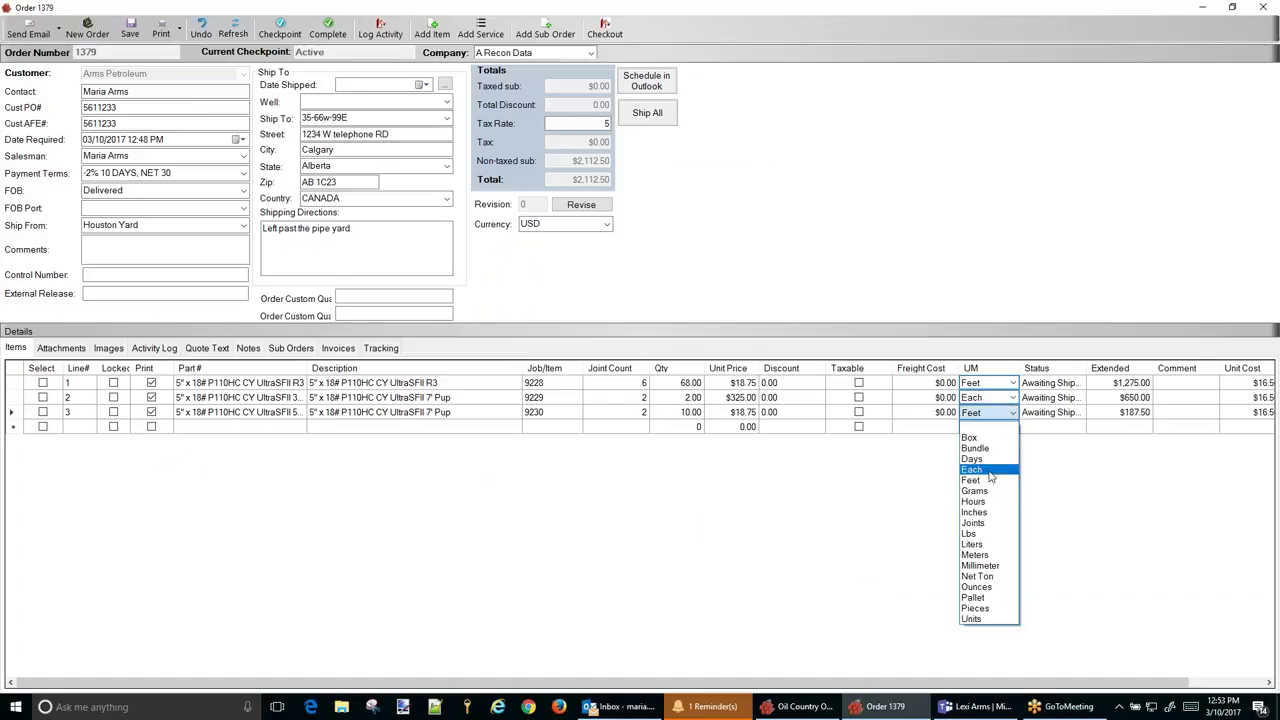
{"action": "left_click", "coordinate": [989, 477]}
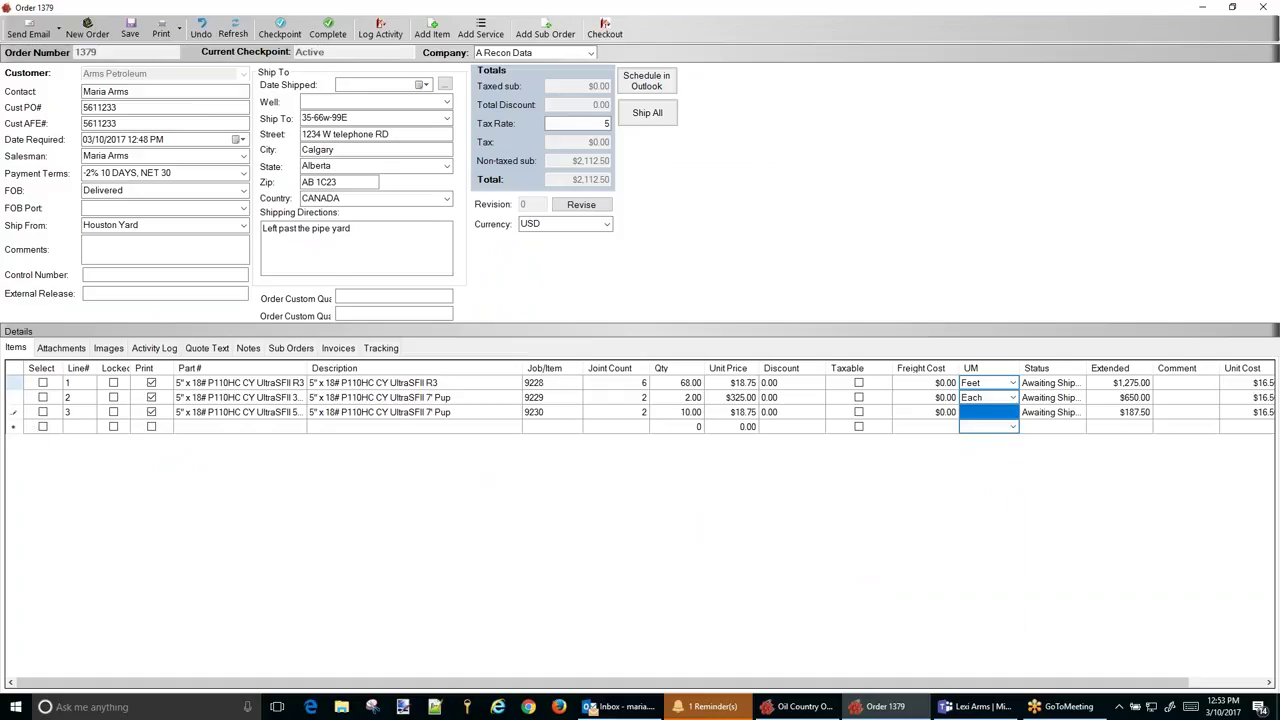
{"action": "key", "text": "Tab"}
{"action": "right_click", "coordinate": [14, 382]}
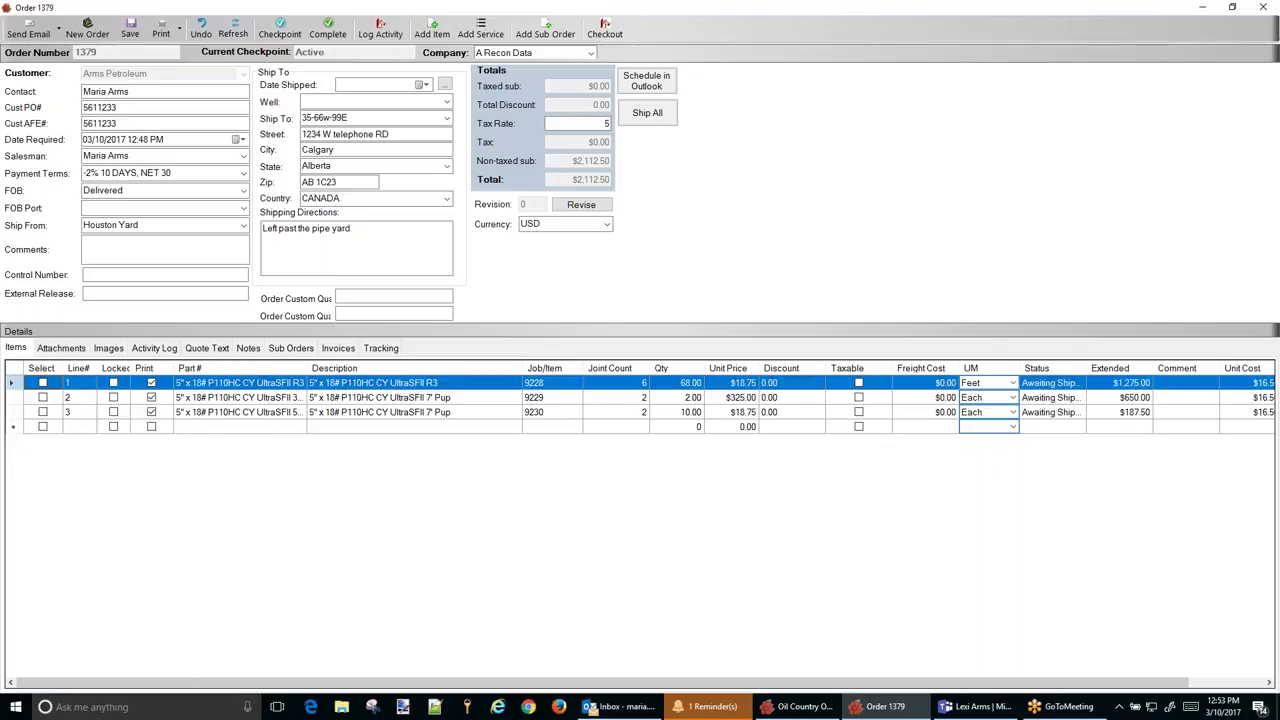
{"action": "left_click", "coordinate": [117, 424]}
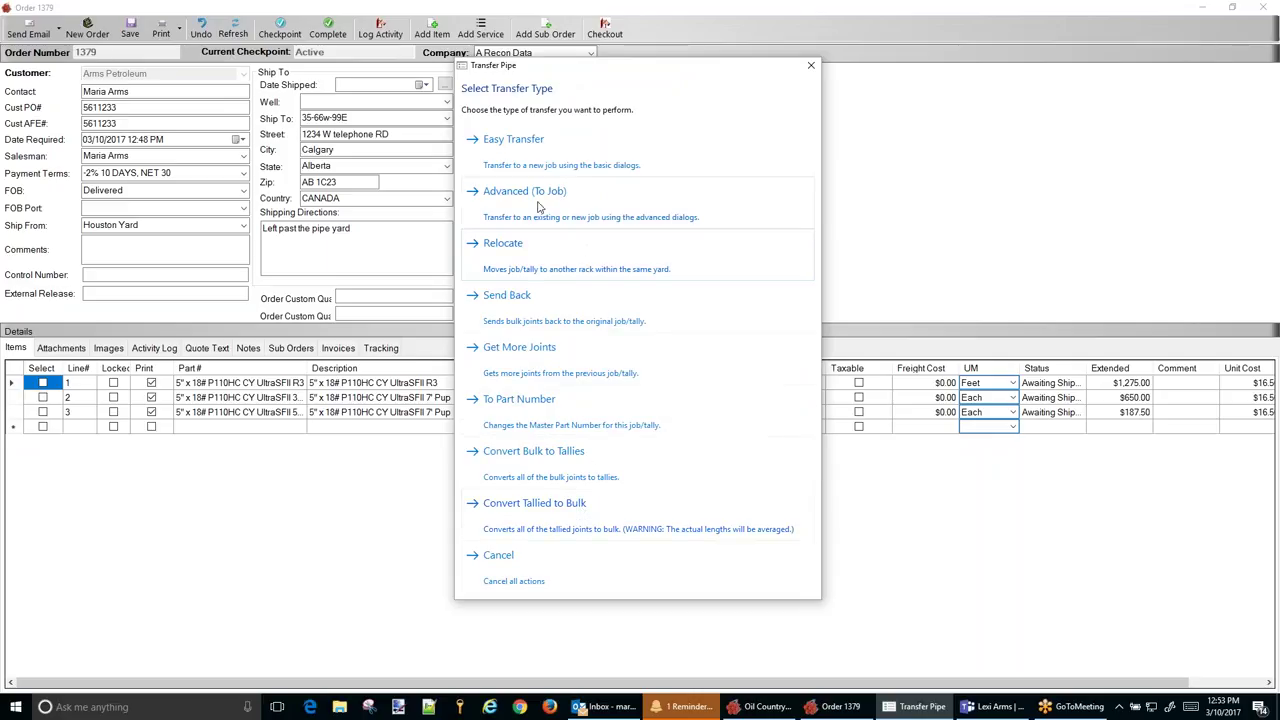
- Configure an advanced transfer of 2 joints totalling 14 feet into a new job
{"action": "left_click", "coordinate": [538, 205]}
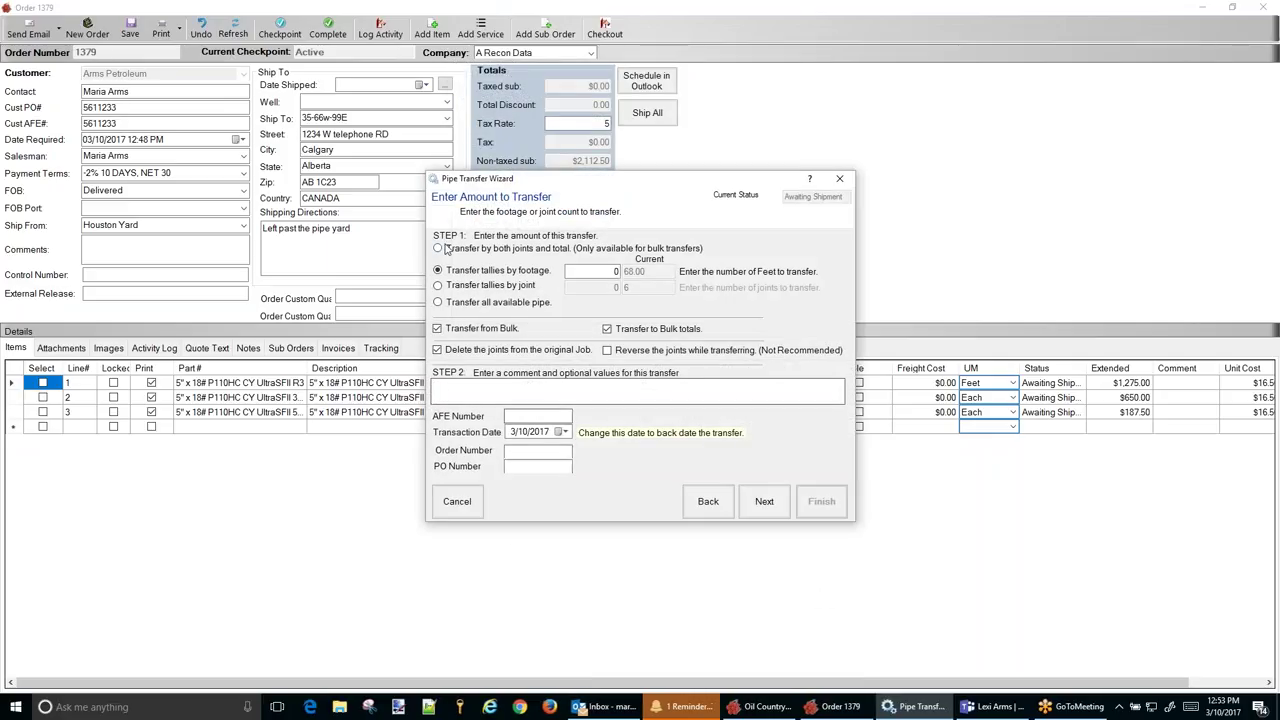
{"action": "left_click", "coordinate": [444, 249]}
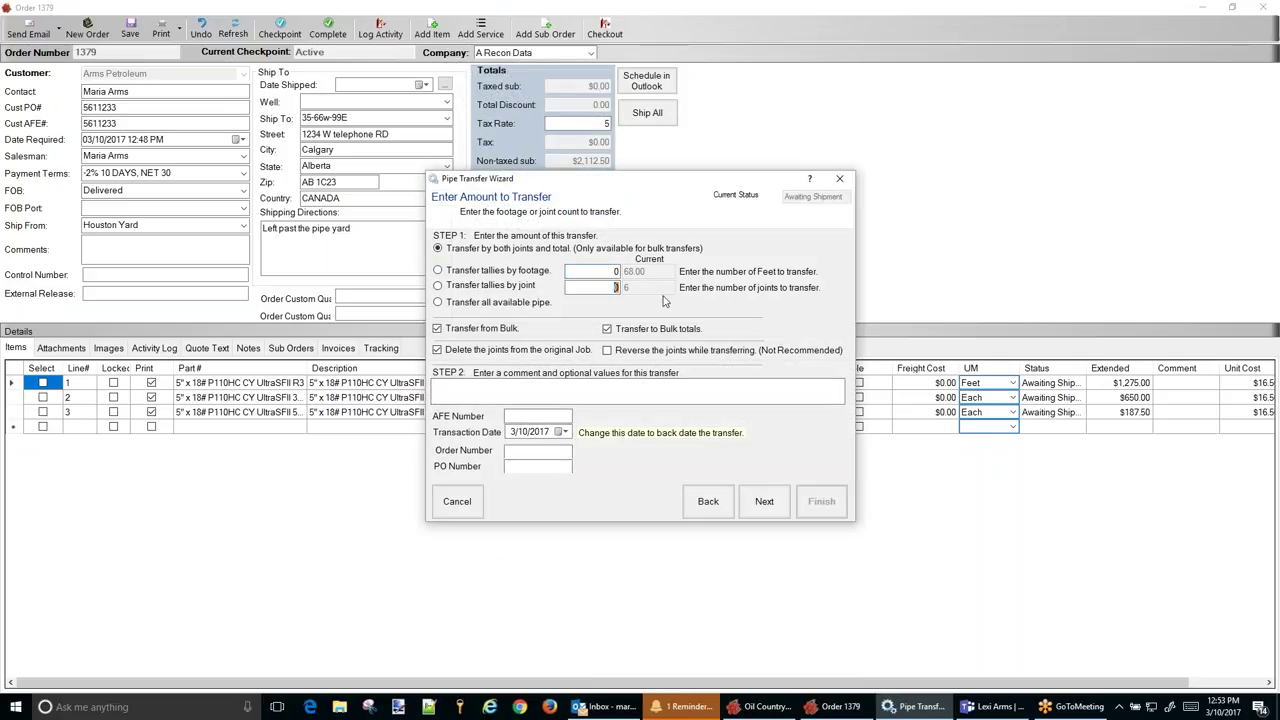
{"action": "type", "text": "2"}
{"action": "key", "text": "shift+Tab"}
{"action": "type", "text": "14"}
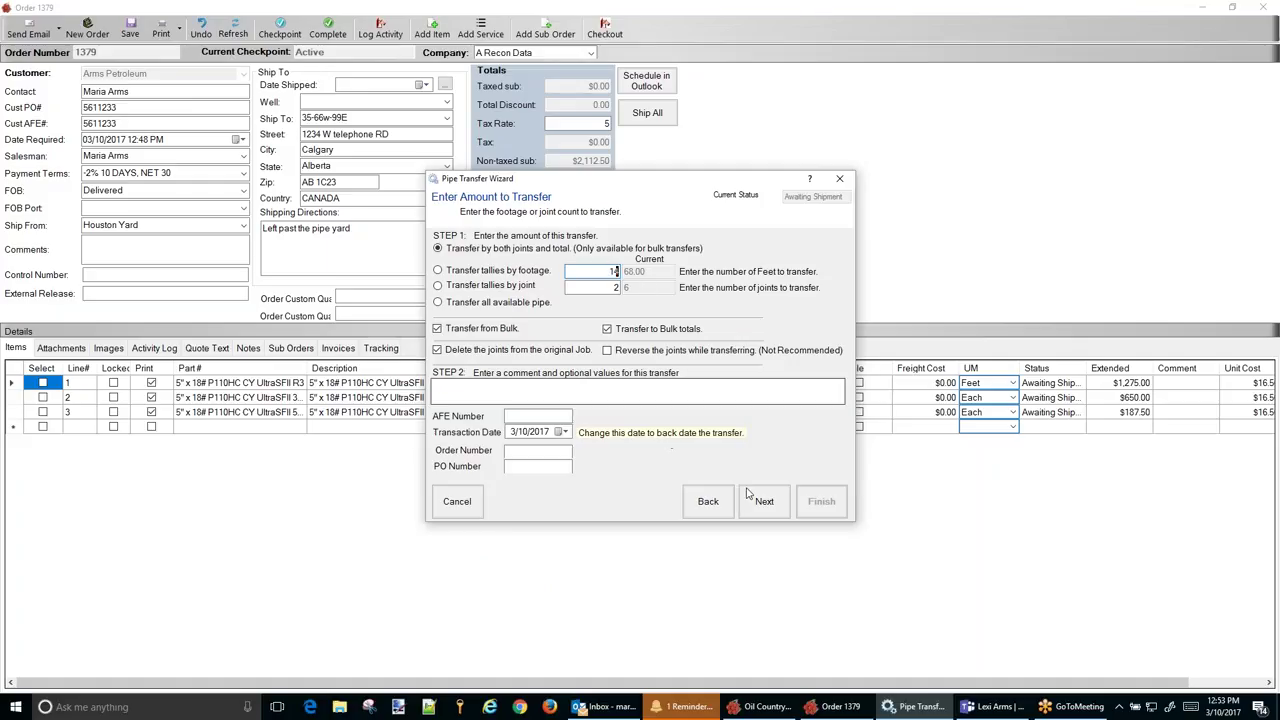
{"action": "left_click", "coordinate": [765, 501]}
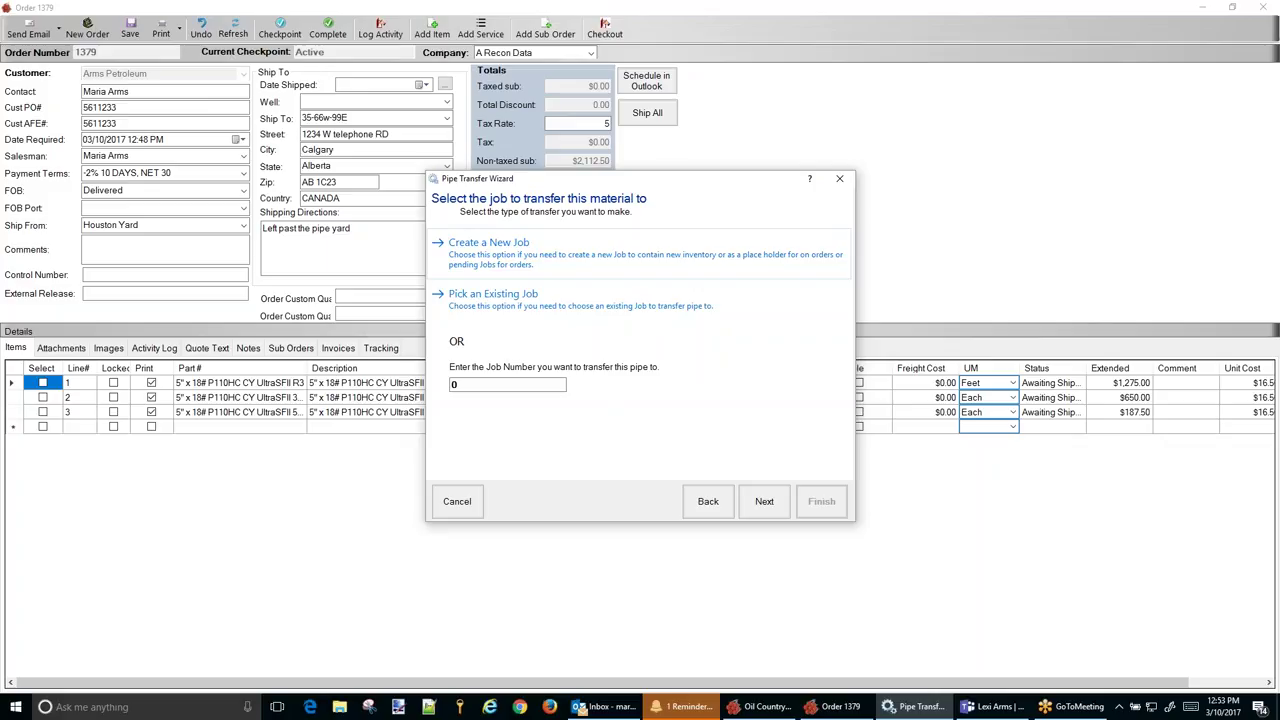
{"action": "left_click", "coordinate": [764, 501]}
- Create job 9231 as a 7' Pup counted in Each, complete the transfer, and close its window
{"action": "left_click", "coordinate": [769, 436]}
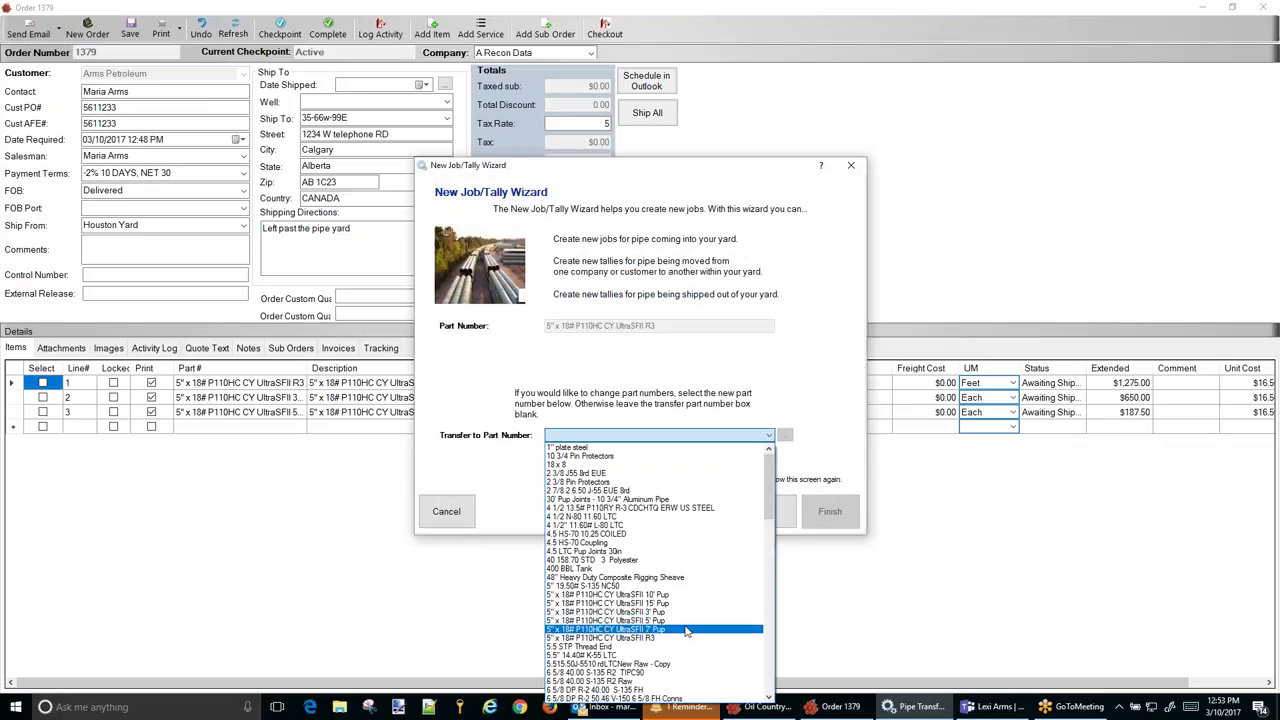
{"action": "left_click", "coordinate": [687, 629]}
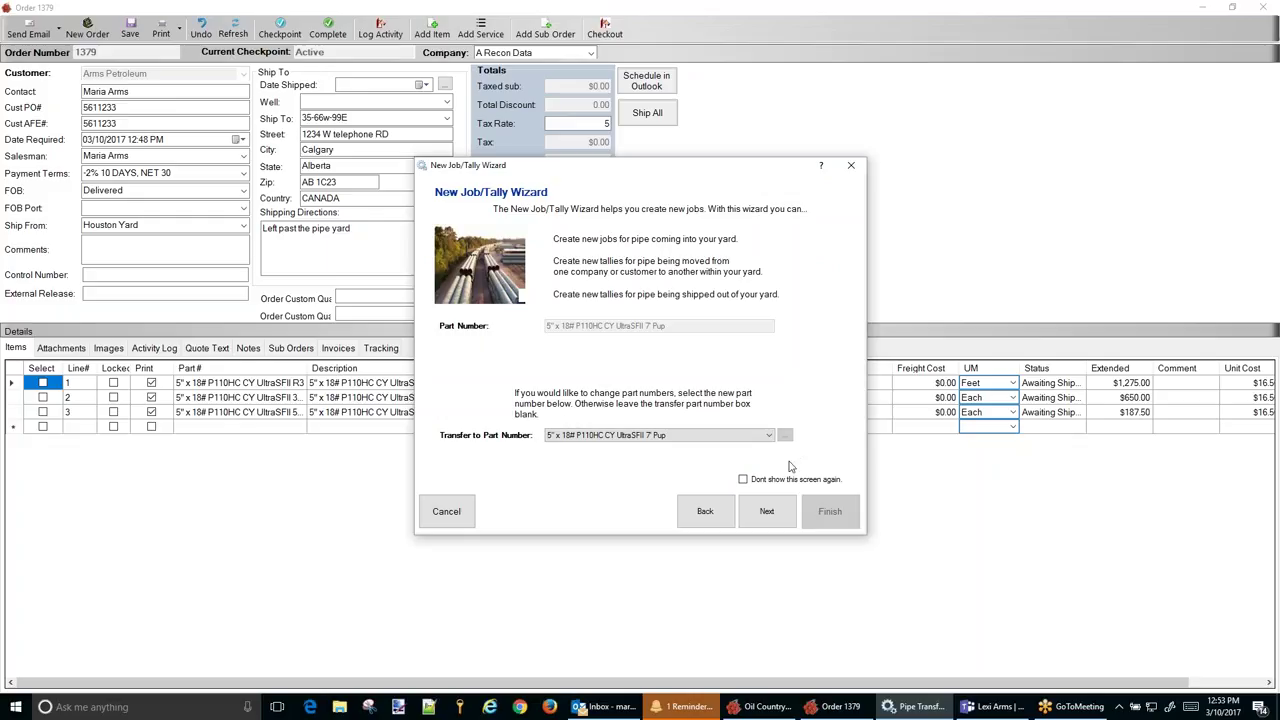
{"action": "left_click", "coordinate": [767, 511]}
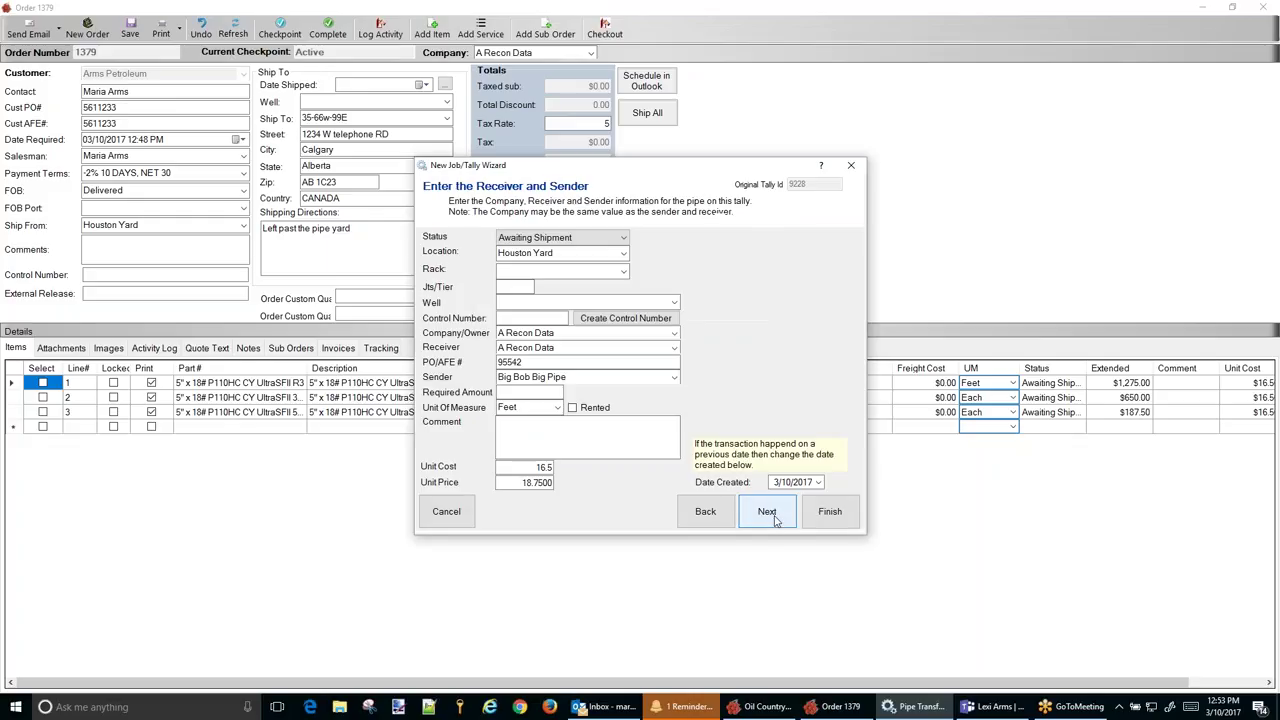
{"action": "left_click", "coordinate": [557, 408]}
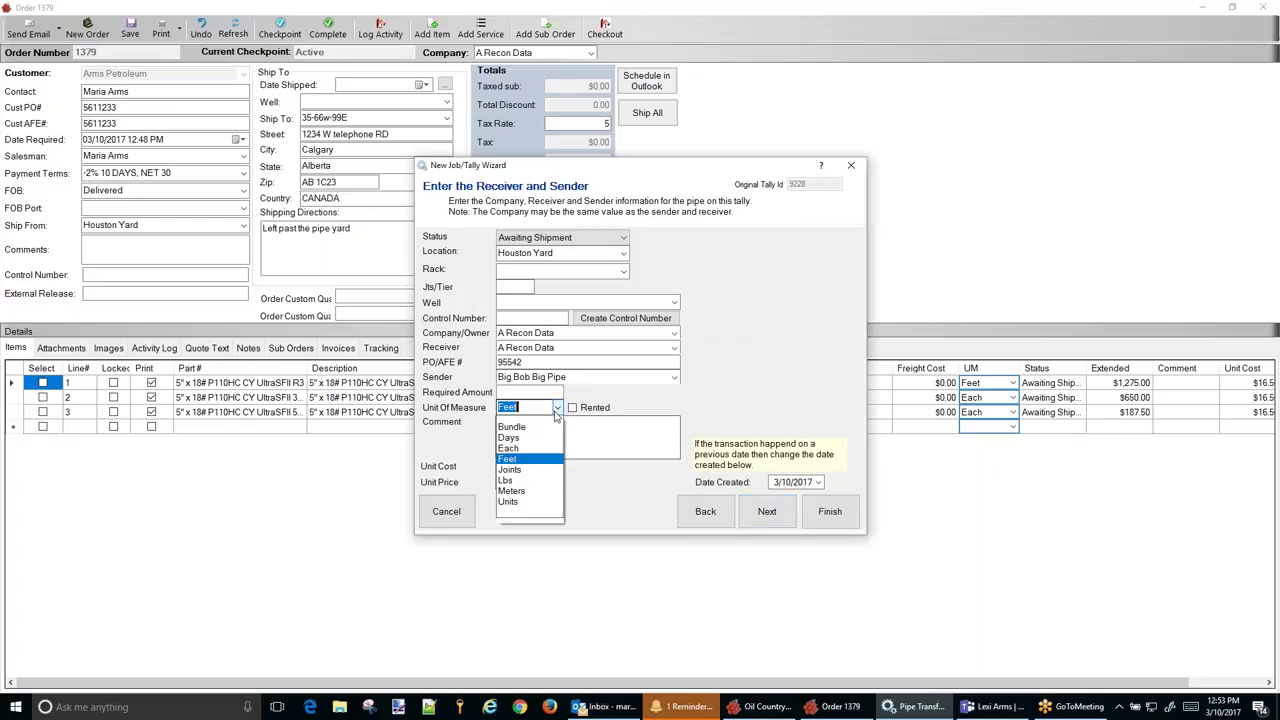
{"action": "left_click", "coordinate": [528, 448]}
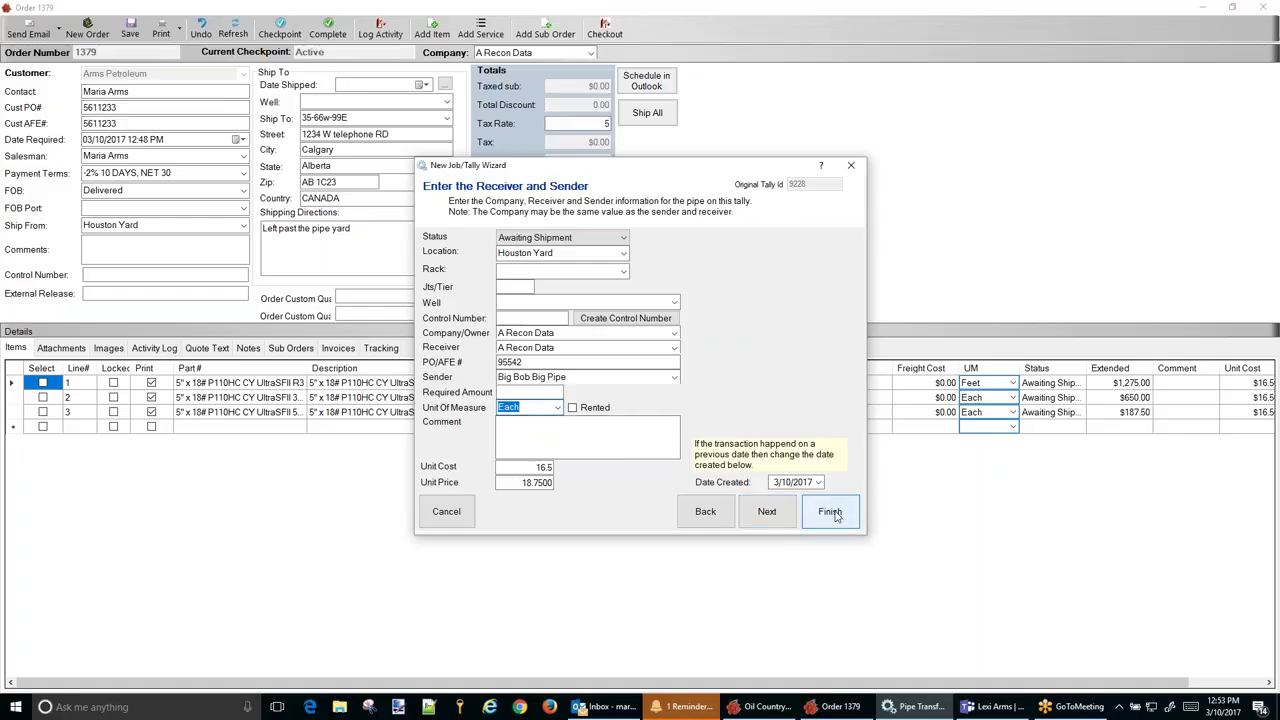
{"action": "left_click", "coordinate": [766, 511]}
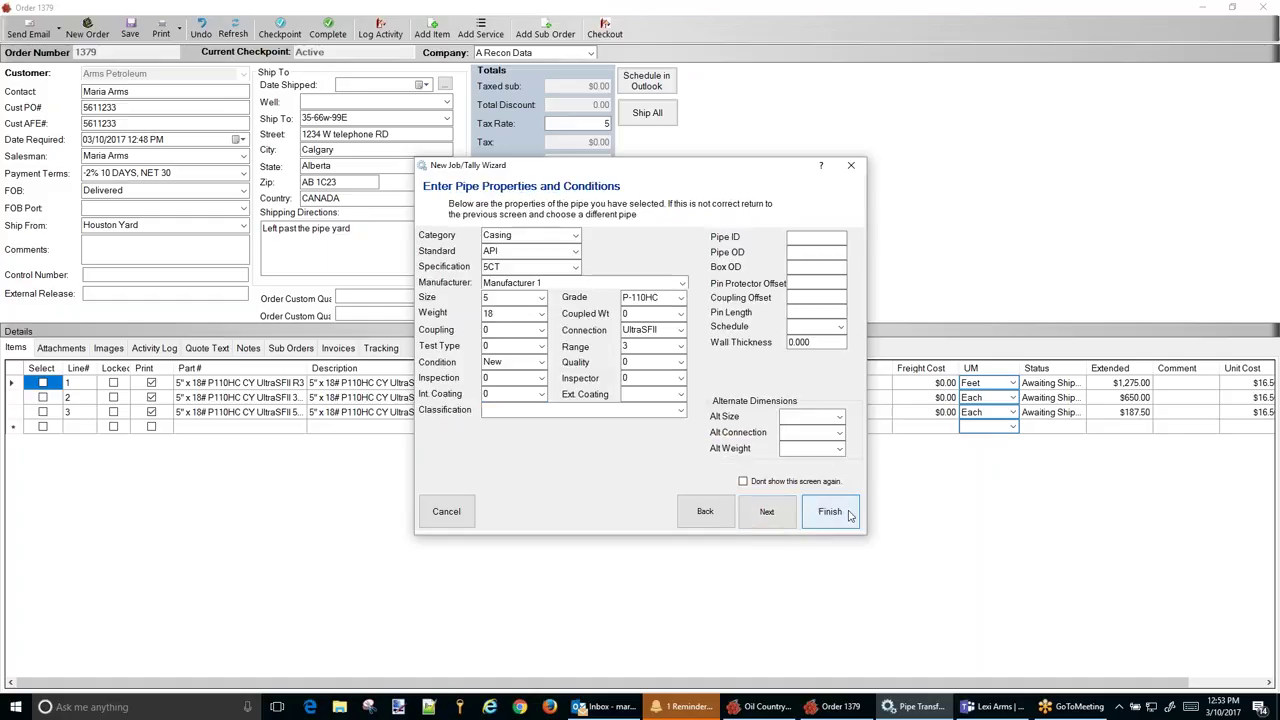
{"action": "left_click", "coordinate": [830, 512]}
{"action": "left_click", "coordinate": [826, 510]}
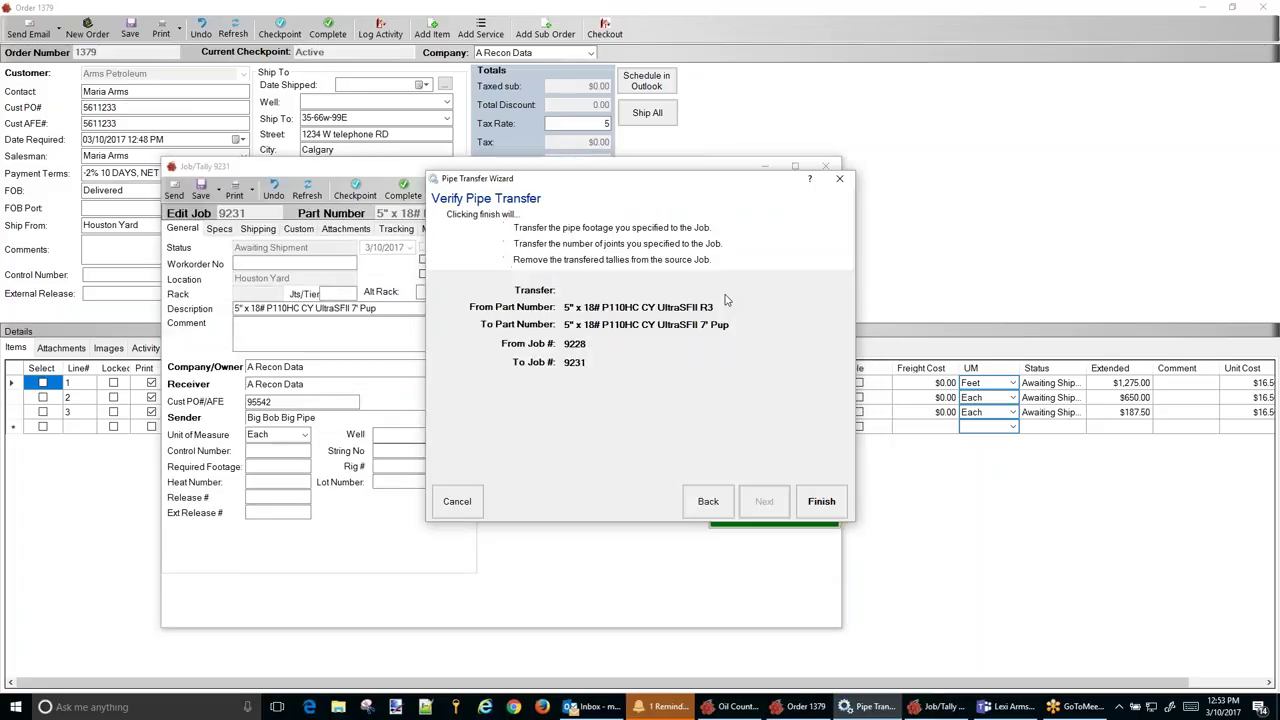
{"action": "left_click", "coordinate": [821, 501]}
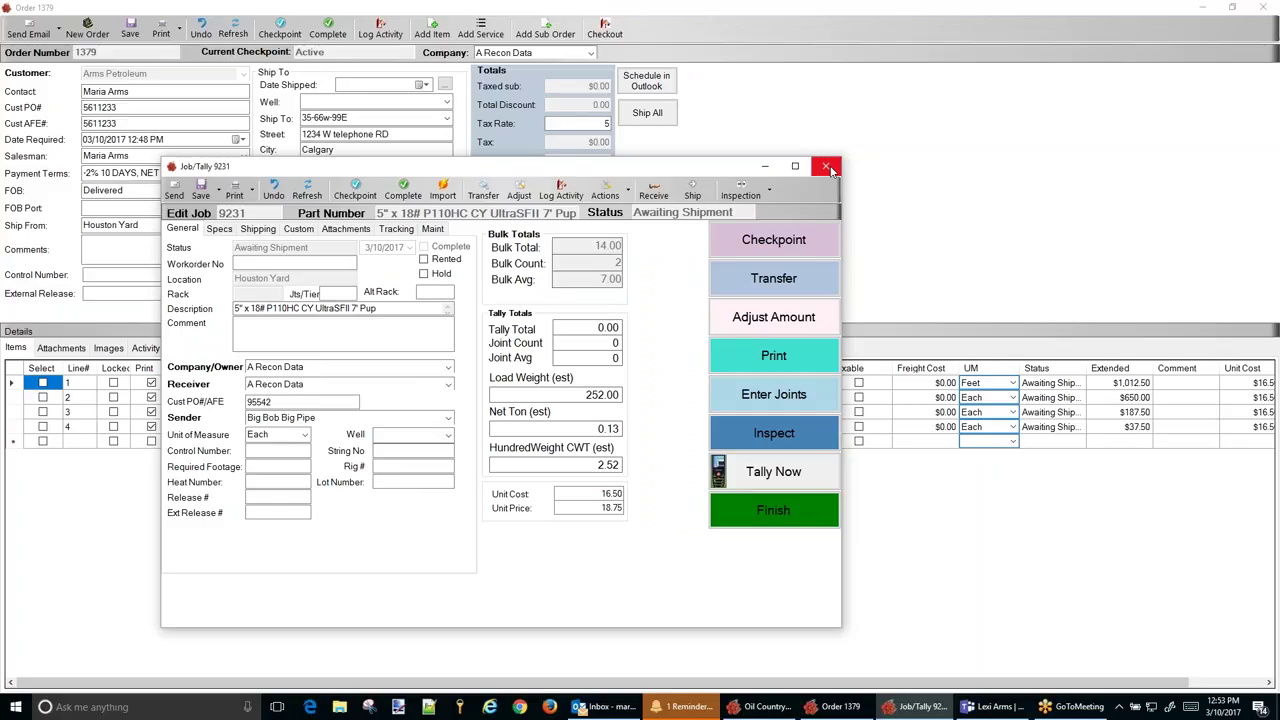
{"action": "left_click", "coordinate": [827, 167]}
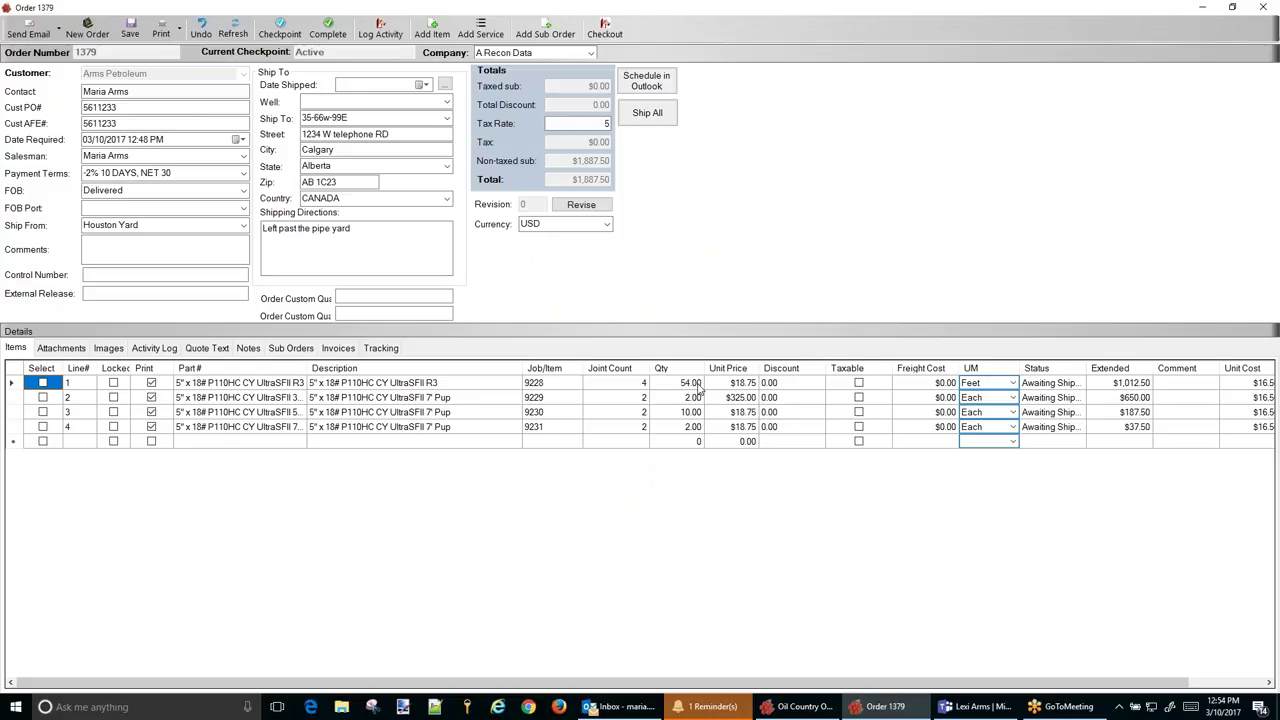
- Start an advanced transfer of 2 joints and 20 feet out of the R3 pipe line
{"action": "left_click", "coordinate": [17, 385]}
{"action": "right_click", "coordinate": [17, 385]}
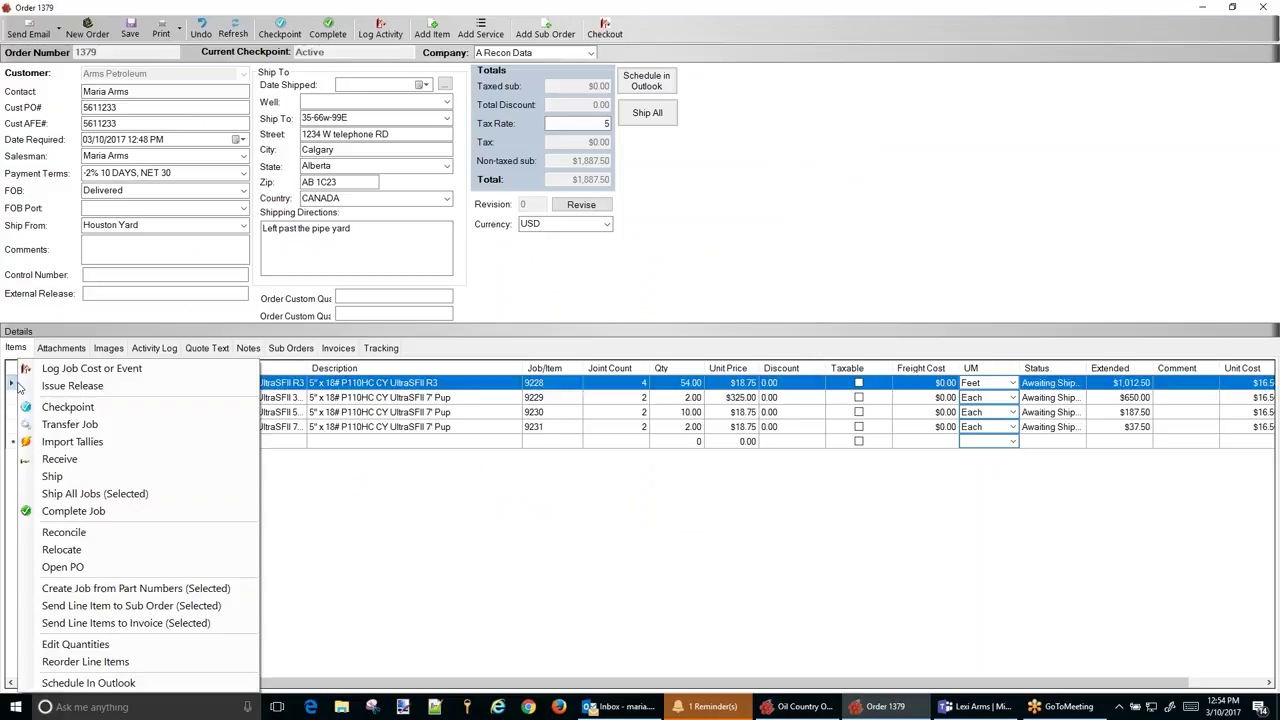
{"action": "left_click", "coordinate": [92, 428]}
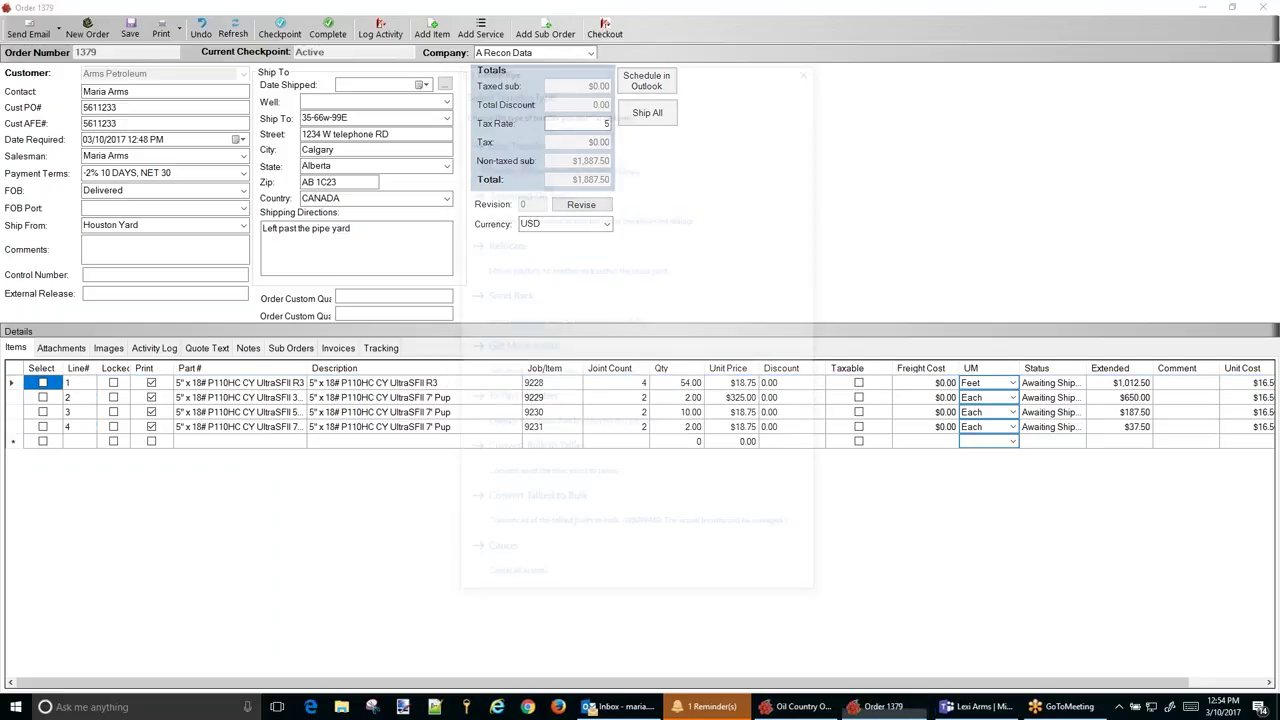
{"action": "left_click", "coordinate": [531, 200]}
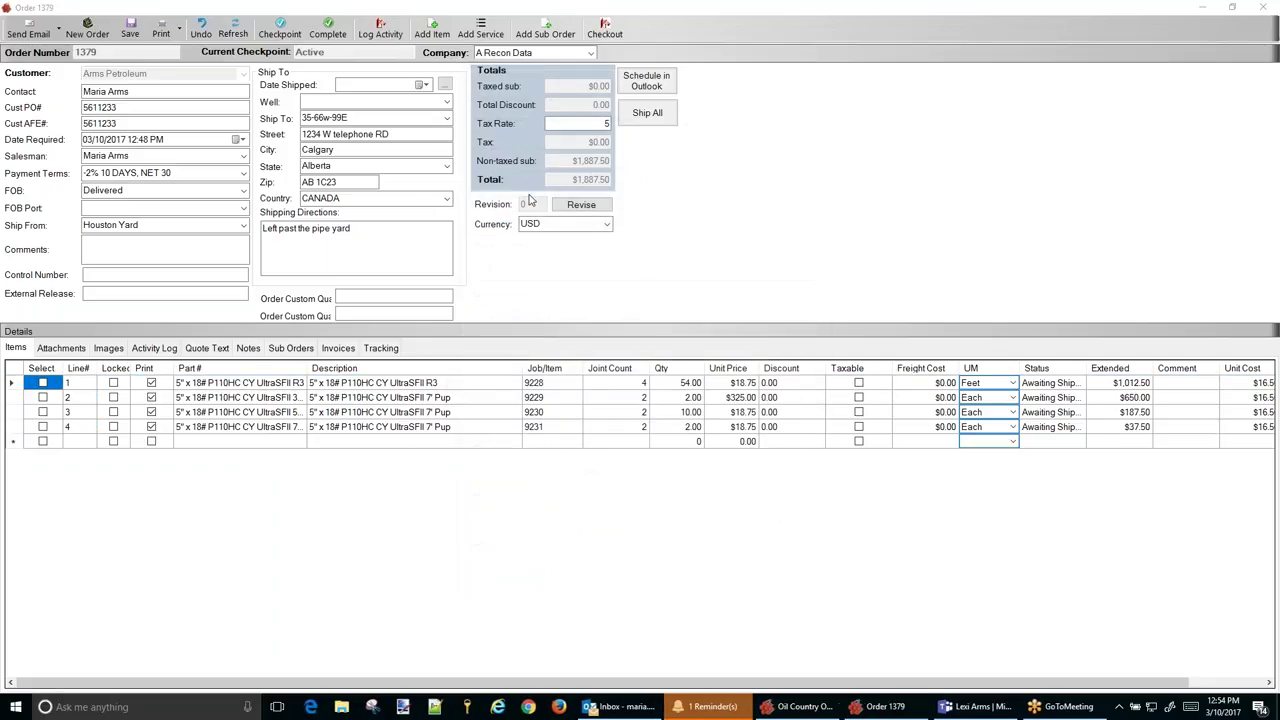
{"action": "left_click", "coordinate": [438, 249]}
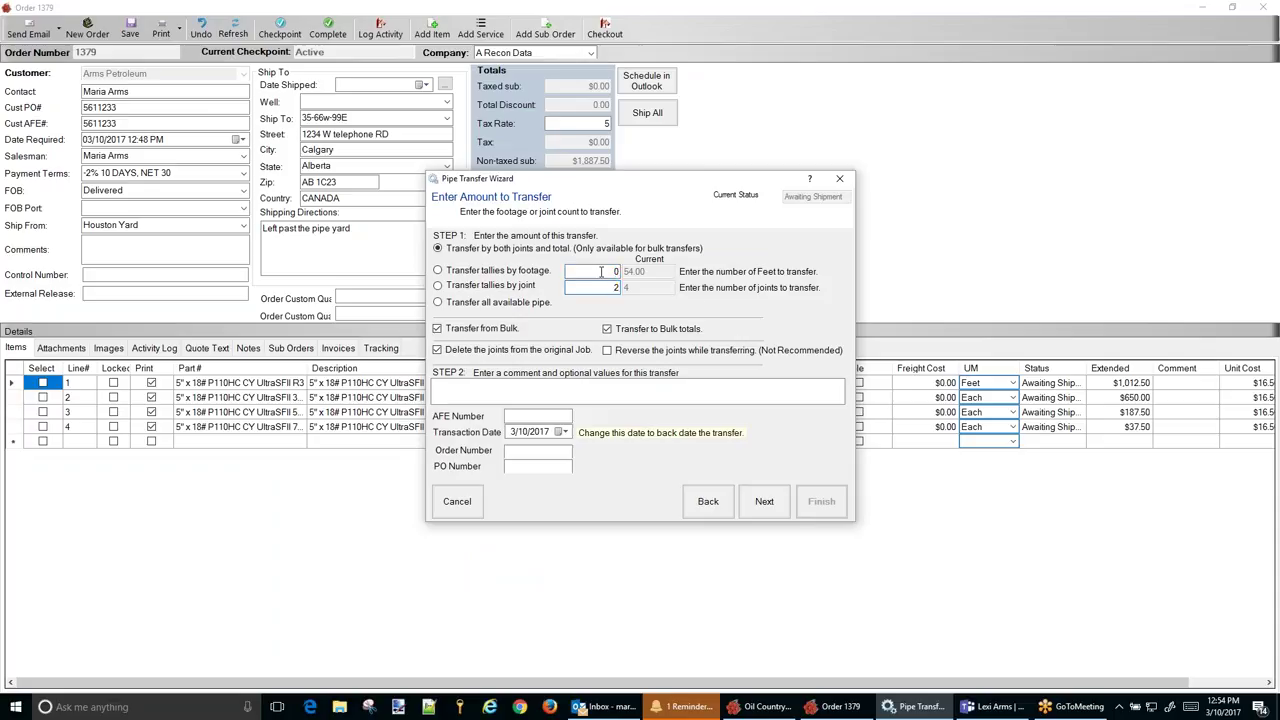
{"action": "left_click", "coordinate": [601, 271]}
{"action": "type", "text": "20"}
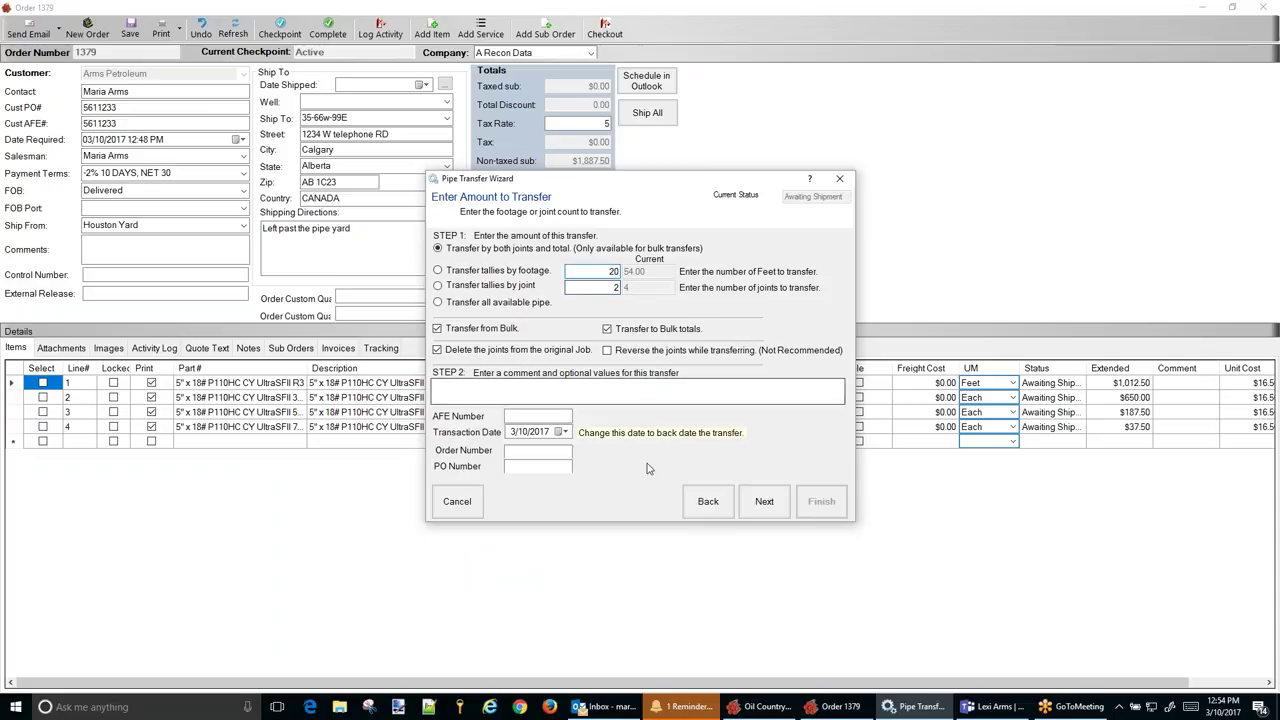
{"action": "left_click", "coordinate": [764, 502]}
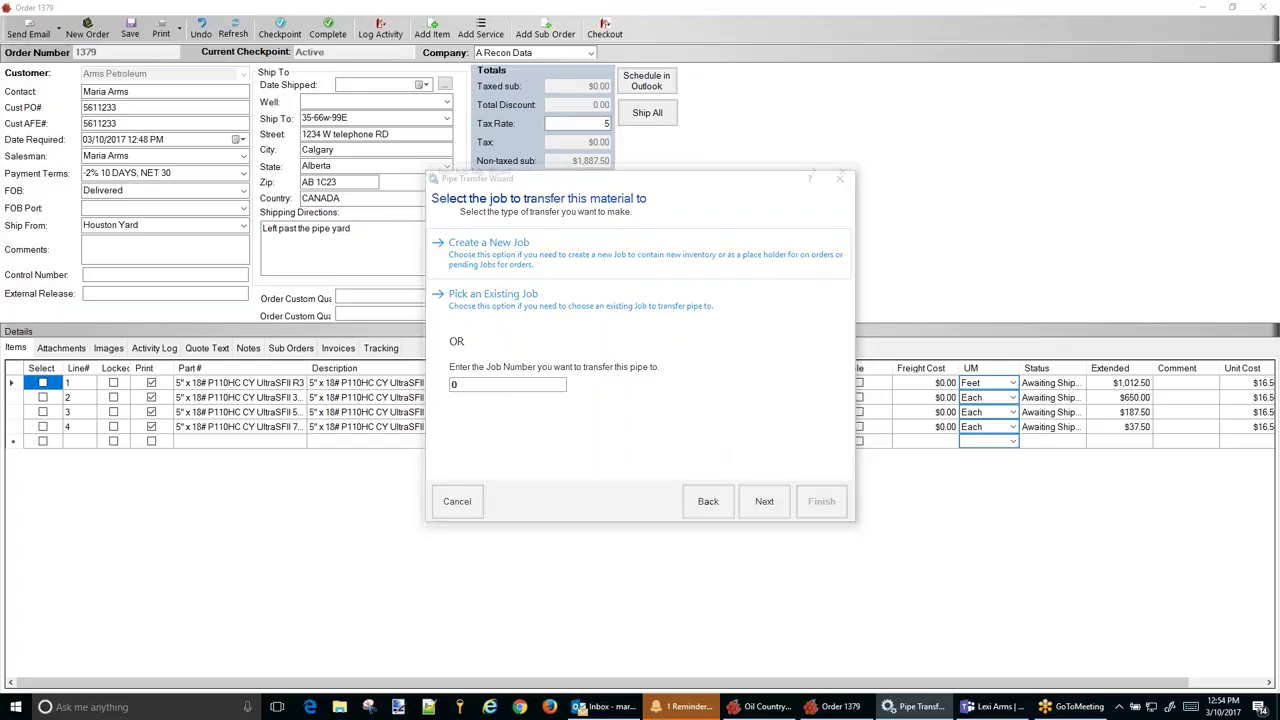
- Send the pipe to a new 10' Pup job 9232 with unit of measure Each
{"action": "left_click", "coordinate": [769, 435]}
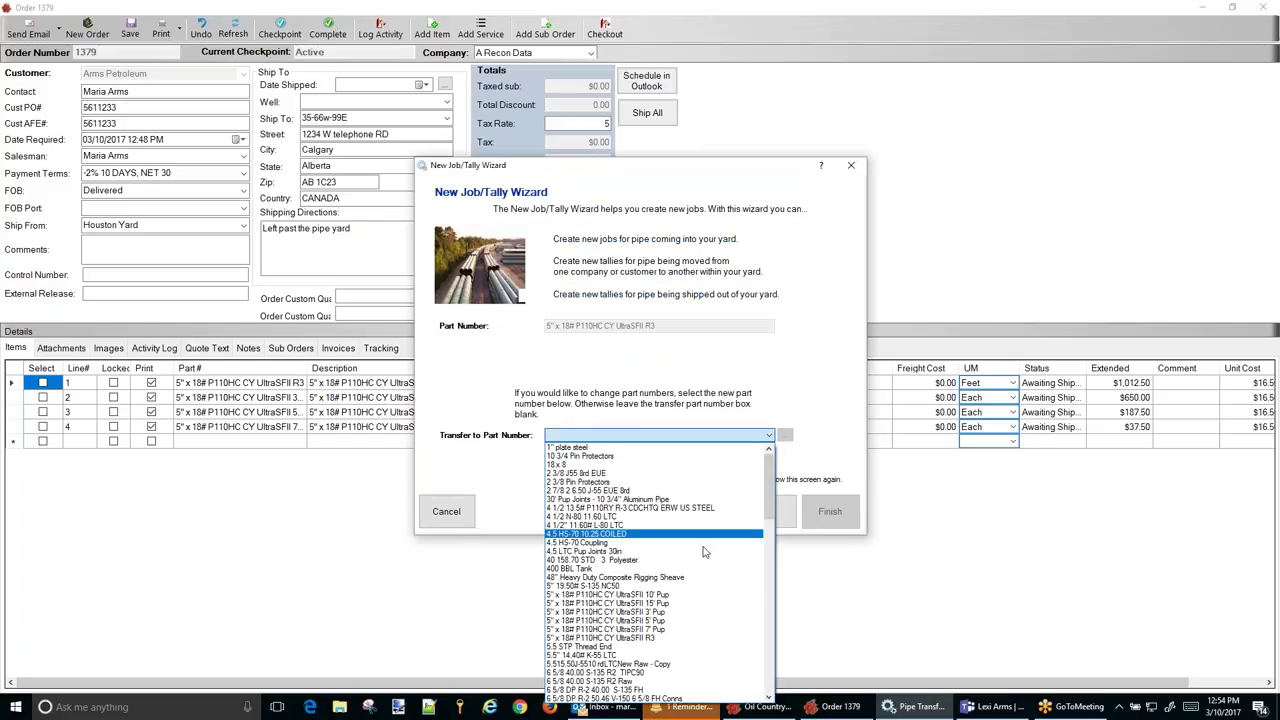
{"action": "left_click", "coordinate": [690, 595]}
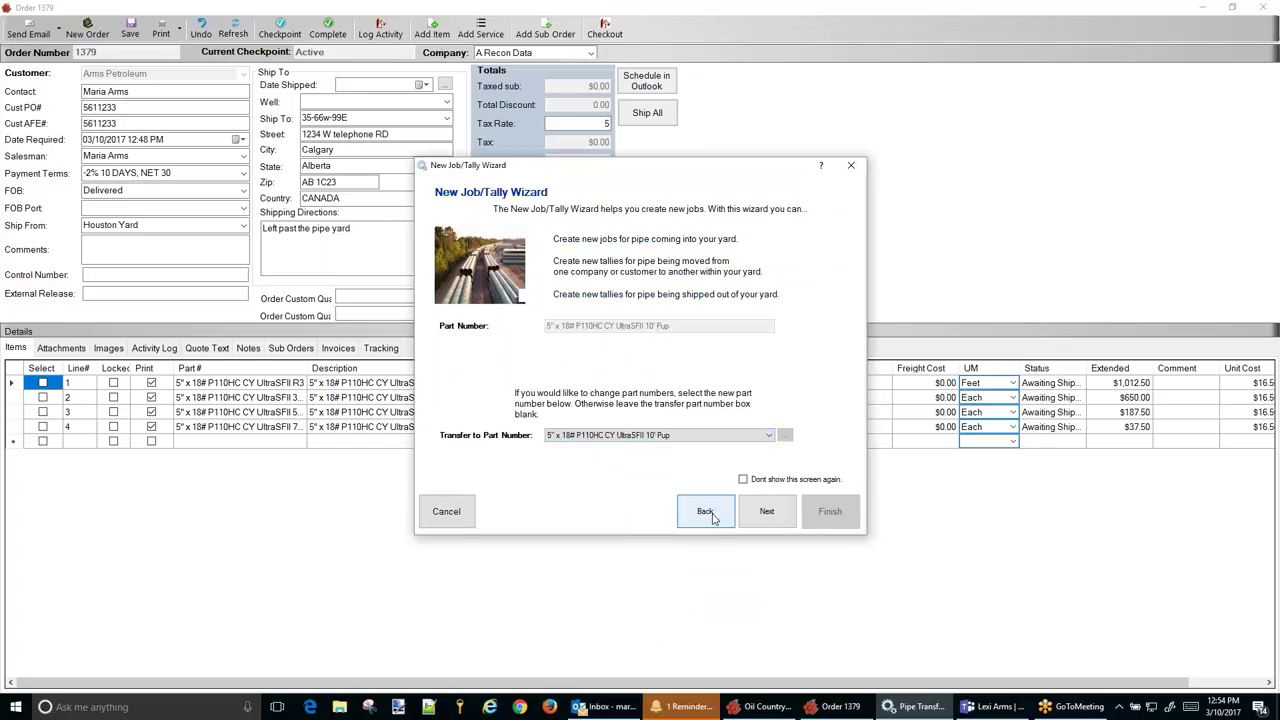
{"action": "left_click", "coordinate": [766, 511]}
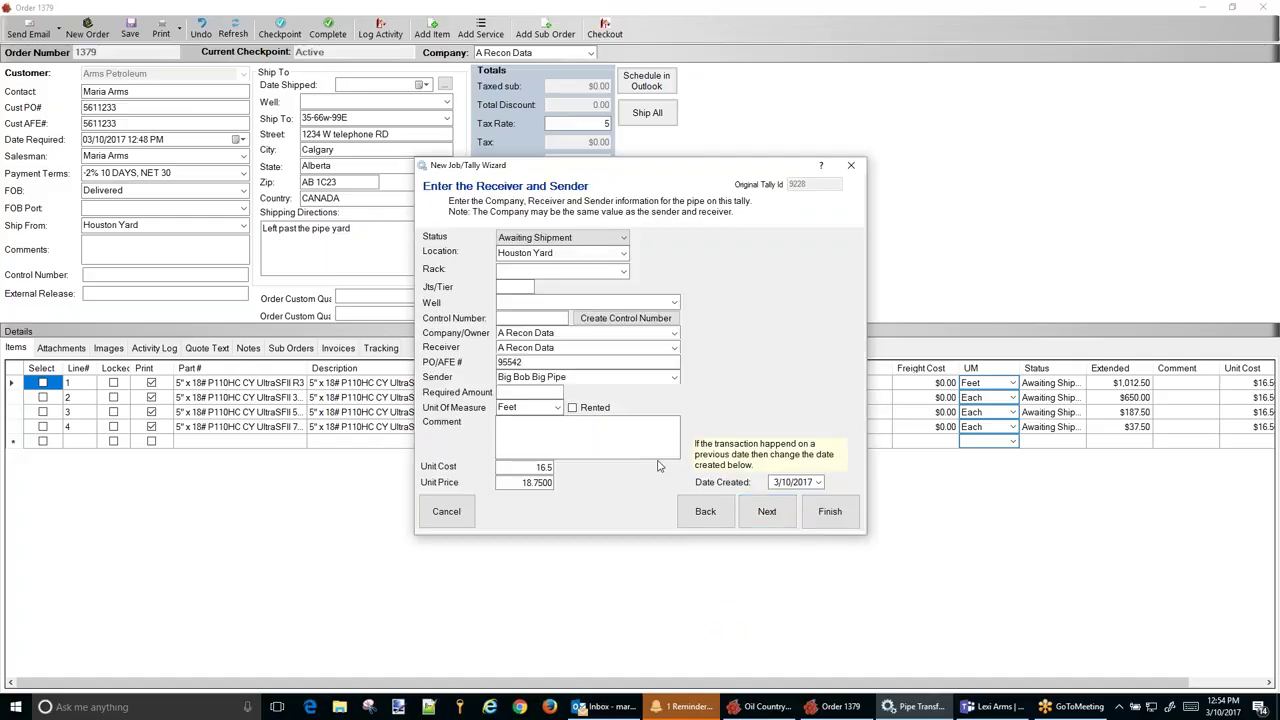
{"action": "left_click", "coordinate": [532, 407]}
{"action": "left_click", "coordinate": [532, 407]}
{"action": "type", "text": "each"}
{"action": "left_click", "coordinate": [767, 513]}
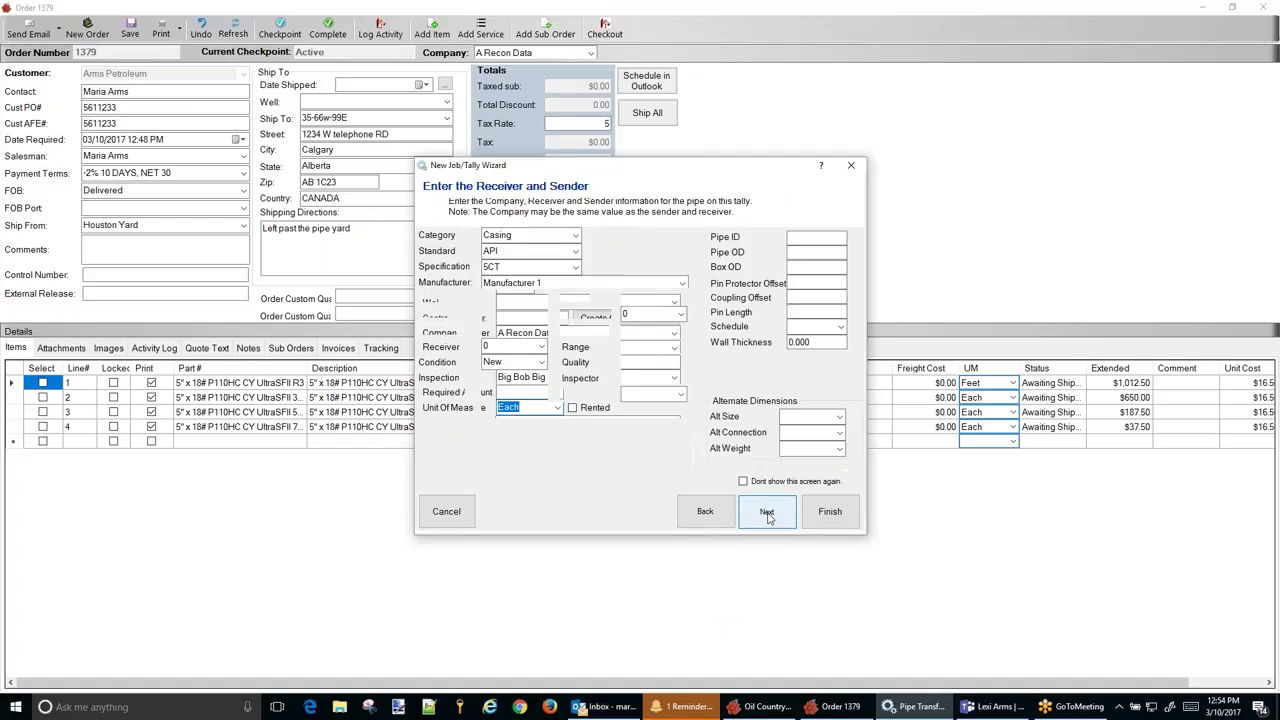
{"action": "left_click", "coordinate": [765, 515]}
{"action": "left_click", "coordinate": [831, 511]}
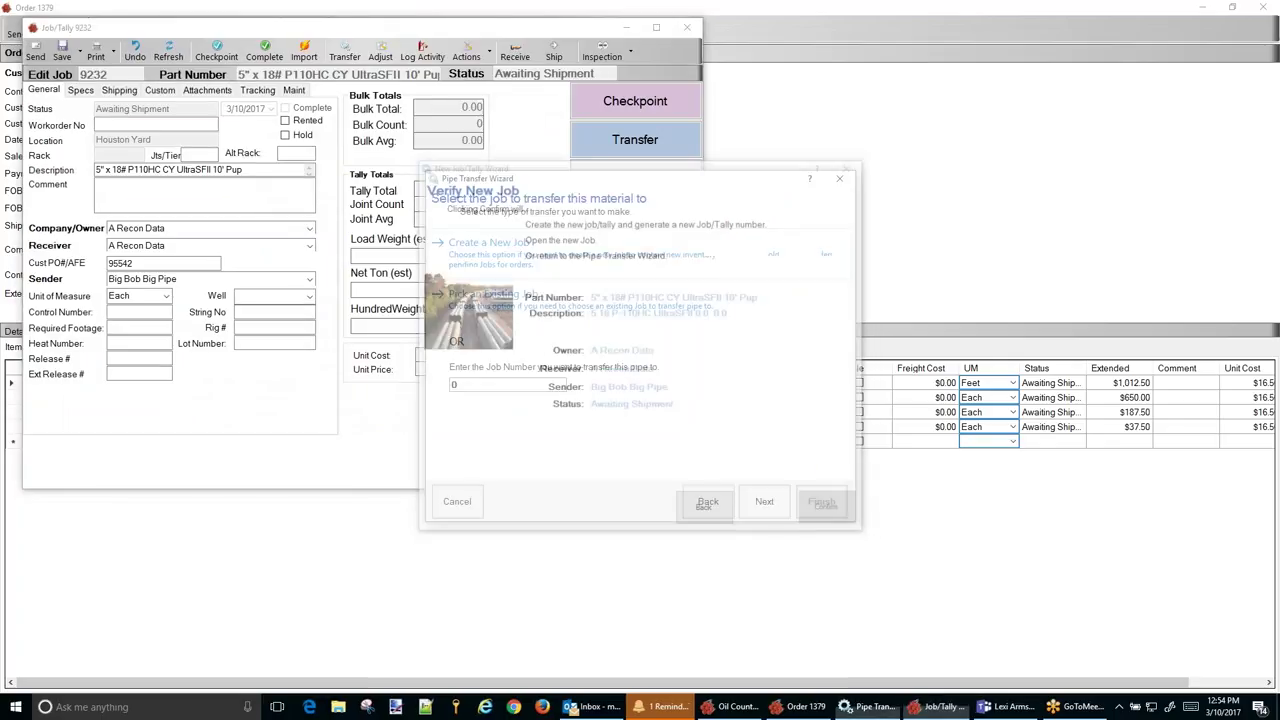
{"action": "left_click", "coordinate": [822, 502]}
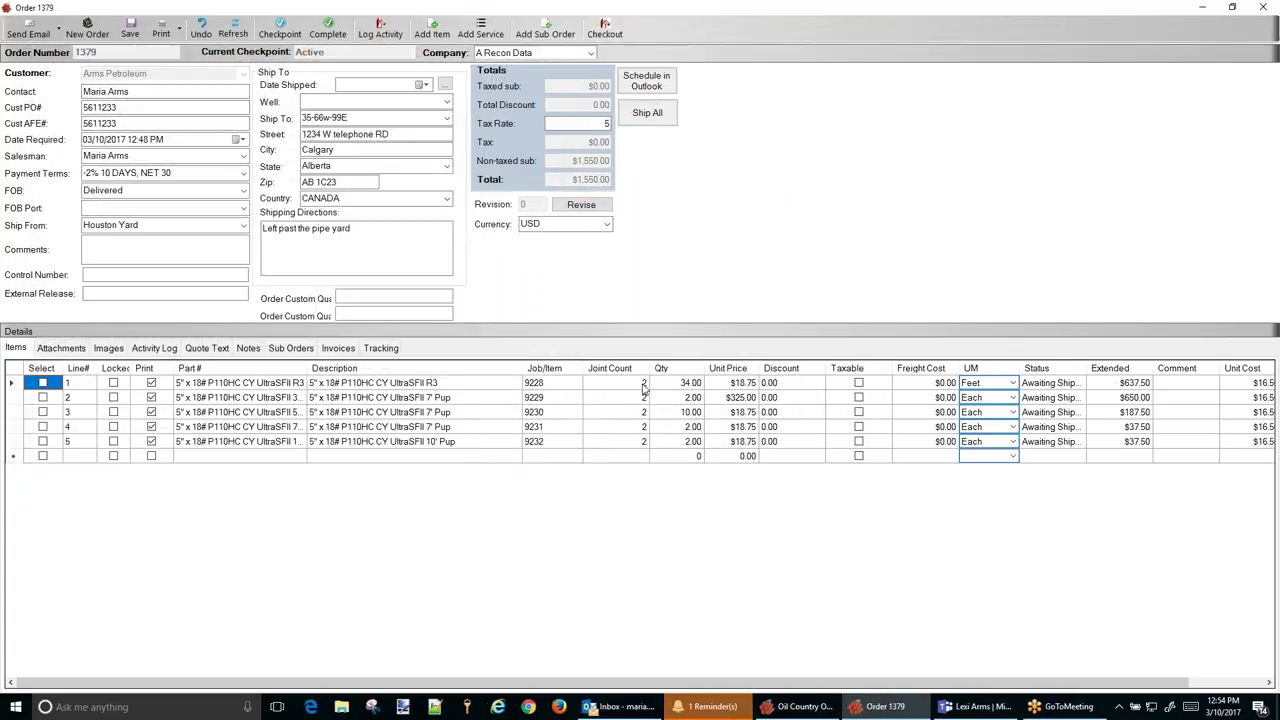
- Start an advanced joints-and-footage transfer of 2 joints from the R3 pipe line
{"action": "left_click", "coordinate": [12, 382]}
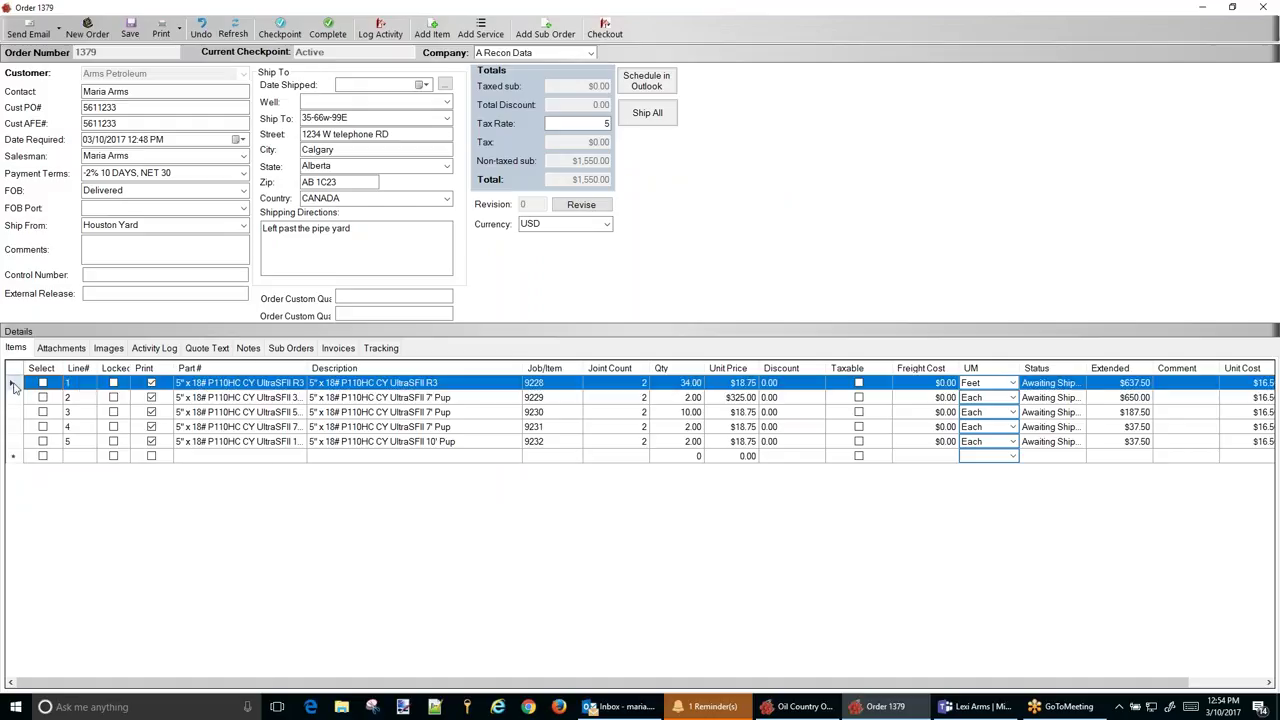
{"action": "right_click", "coordinate": [12, 382]}
{"action": "left_click", "coordinate": [453, 570]}
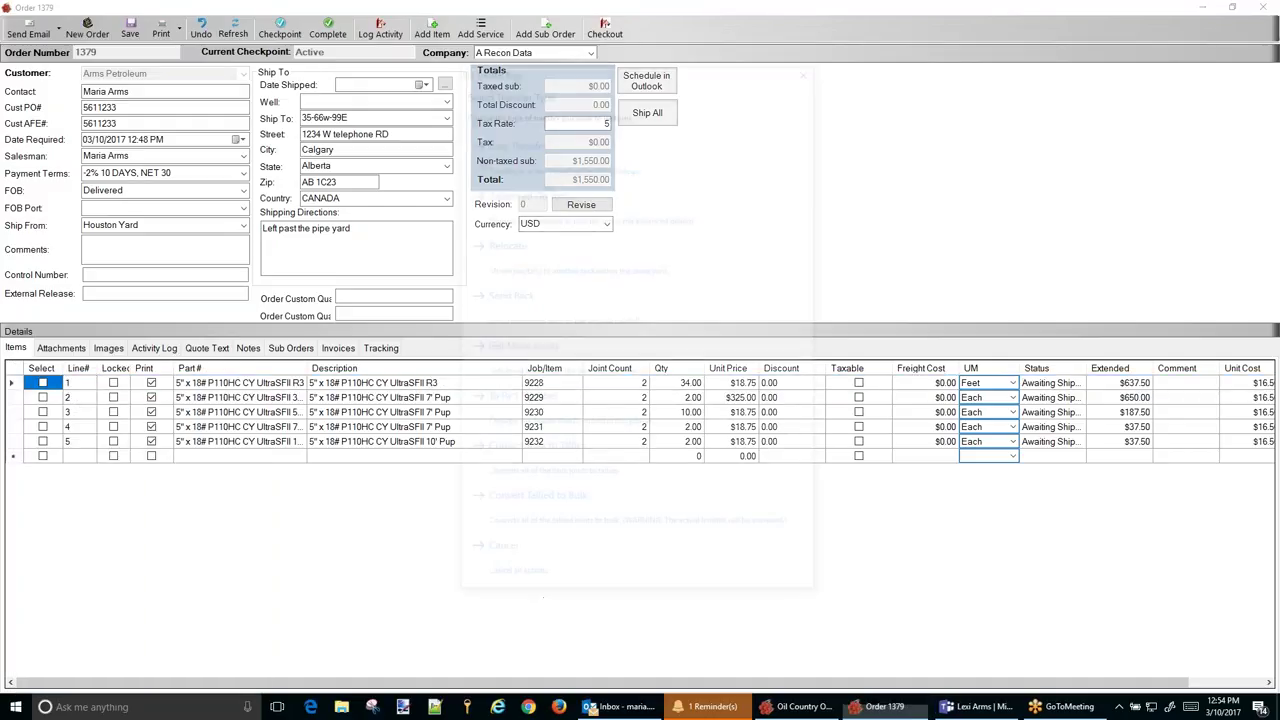
{"action": "left_click", "coordinate": [547, 202]}
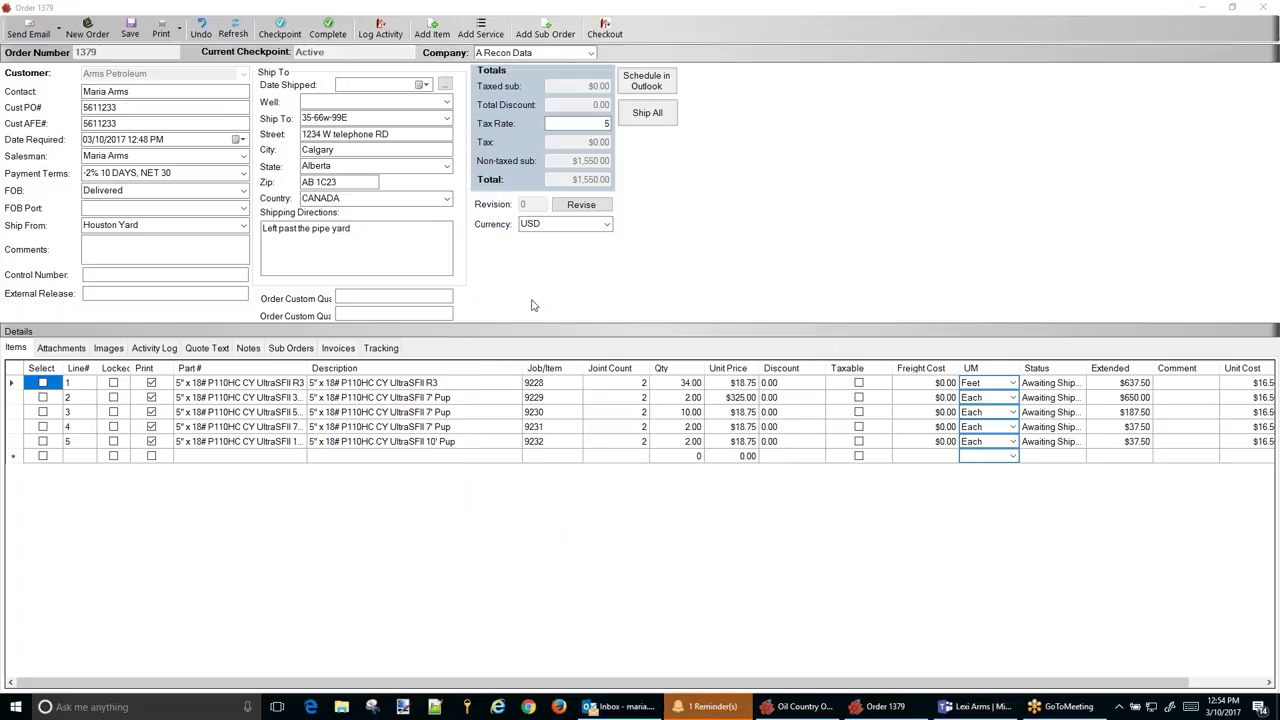
{"action": "left_click", "coordinate": [438, 249]}
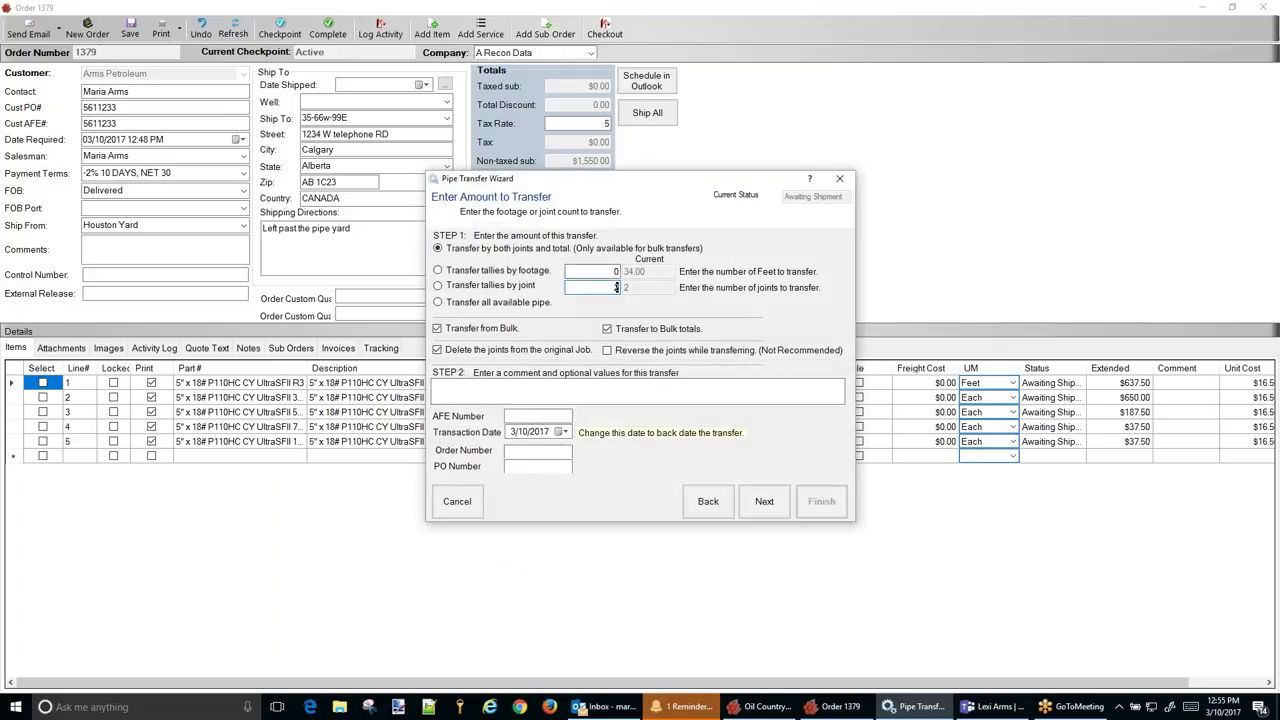
{"action": "left_click", "coordinate": [612, 271]}
{"action": "type", "text": "18"}
{"action": "key", "text": "shift+Home"}
{"action": "type", "text": "3"}
{"action": "left_click", "coordinate": [766, 503]}
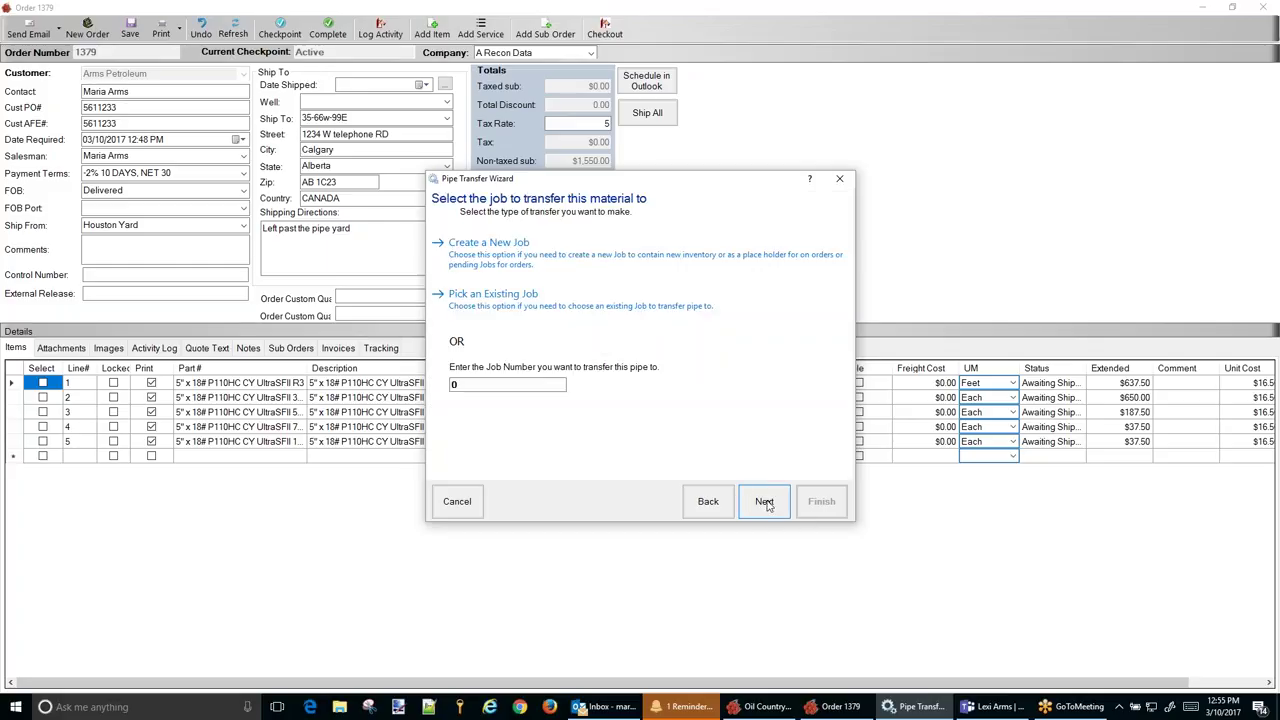
- Create new 15' Pup job 9233 with unit Each, then close it
{"action": "left_click", "coordinate": [519, 257]}
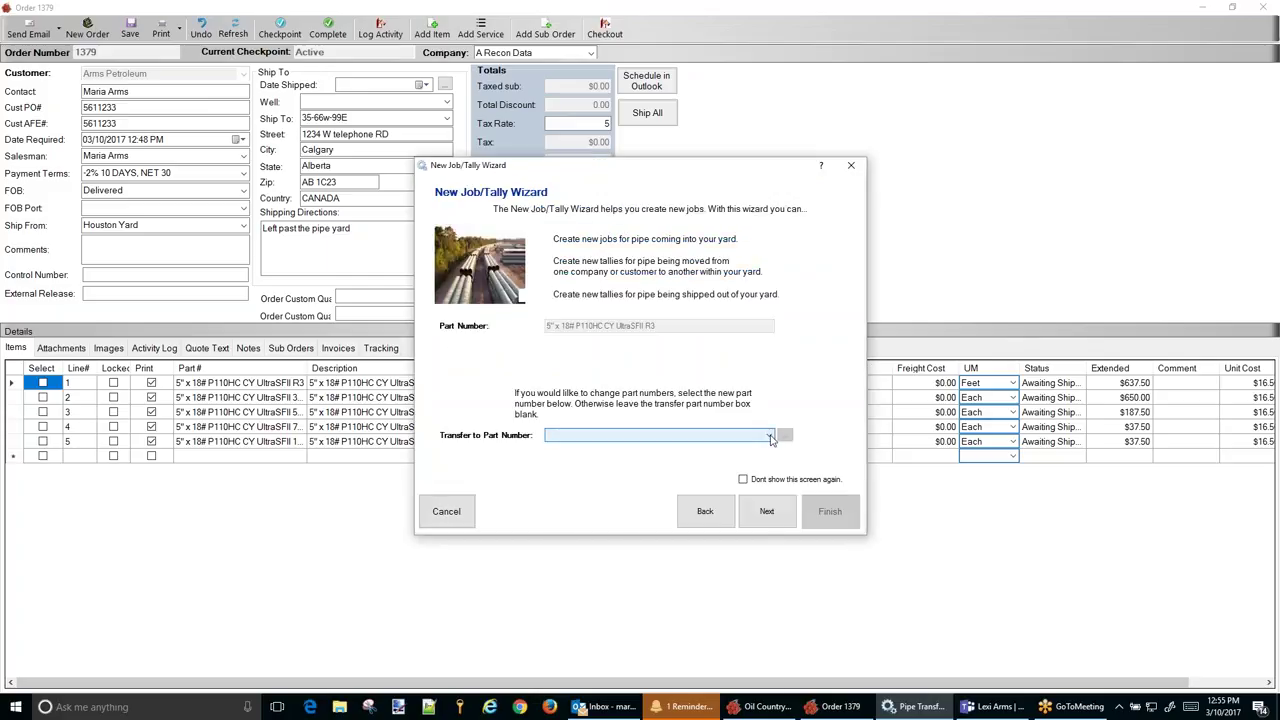
{"action": "left_click", "coordinate": [770, 437]}
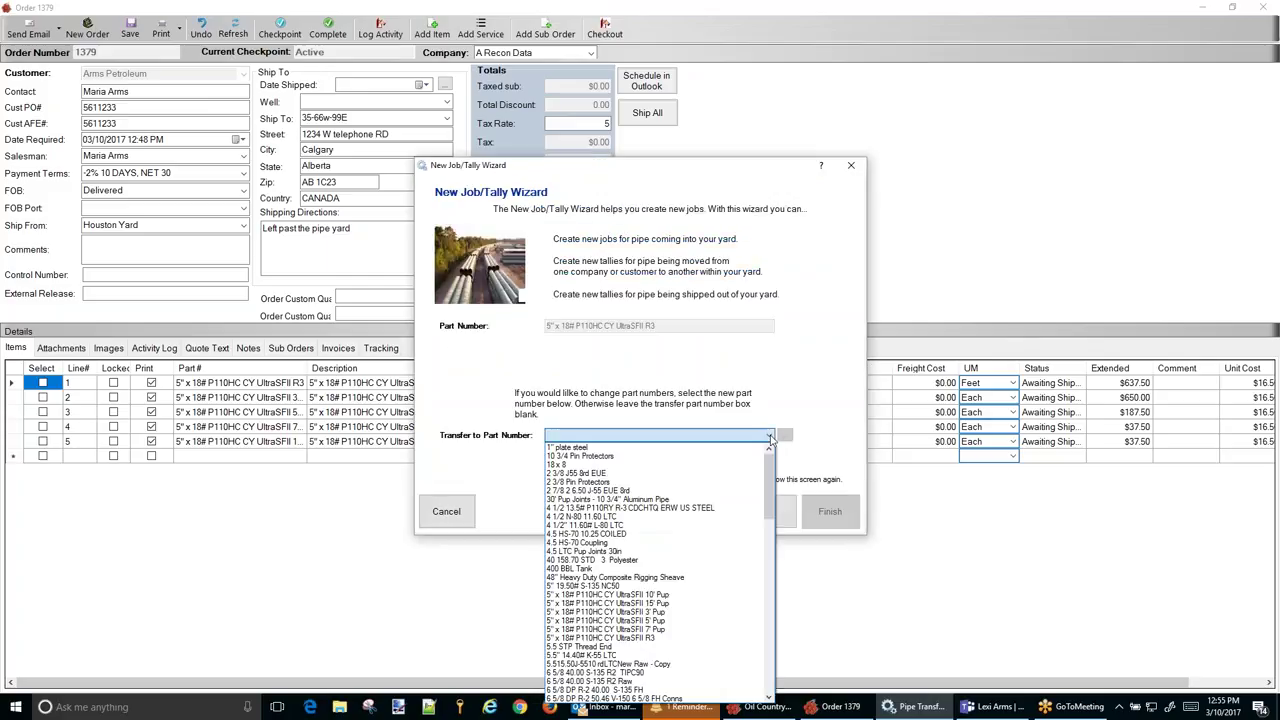
{"action": "left_click", "coordinate": [674, 604]}
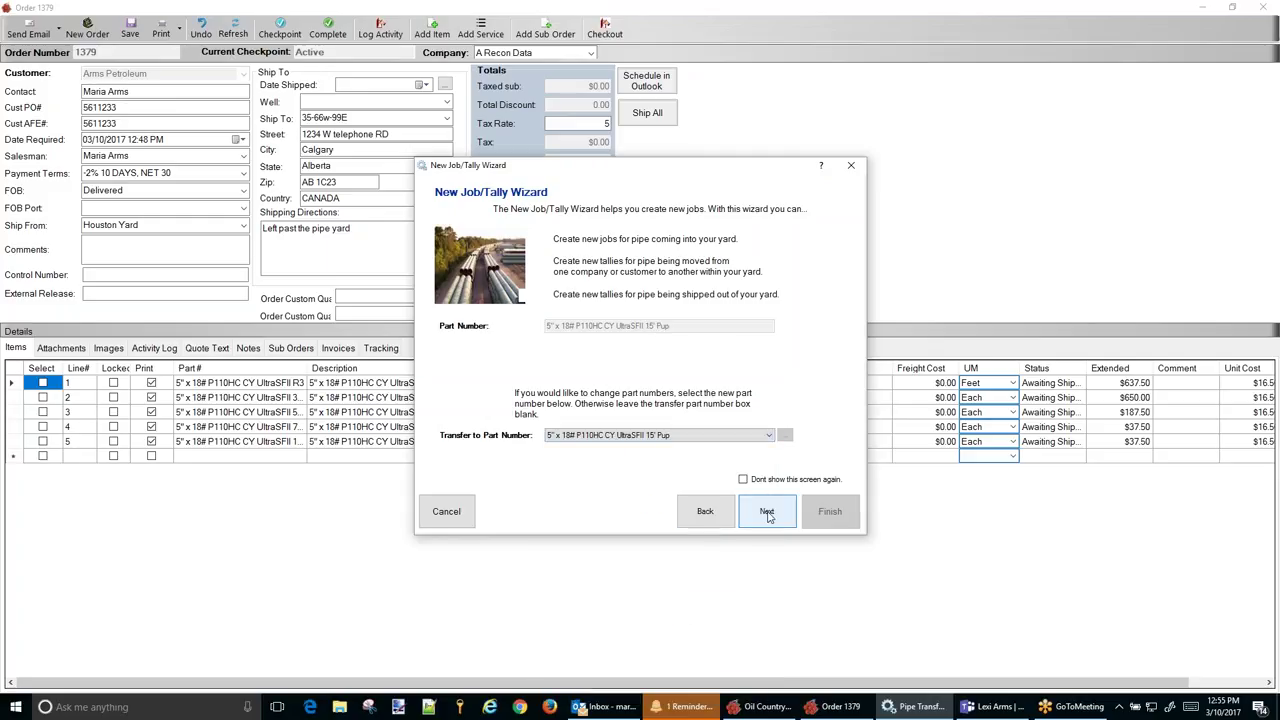
{"action": "left_click", "coordinate": [767, 511]}
{"action": "double_click", "coordinate": [522, 407]}
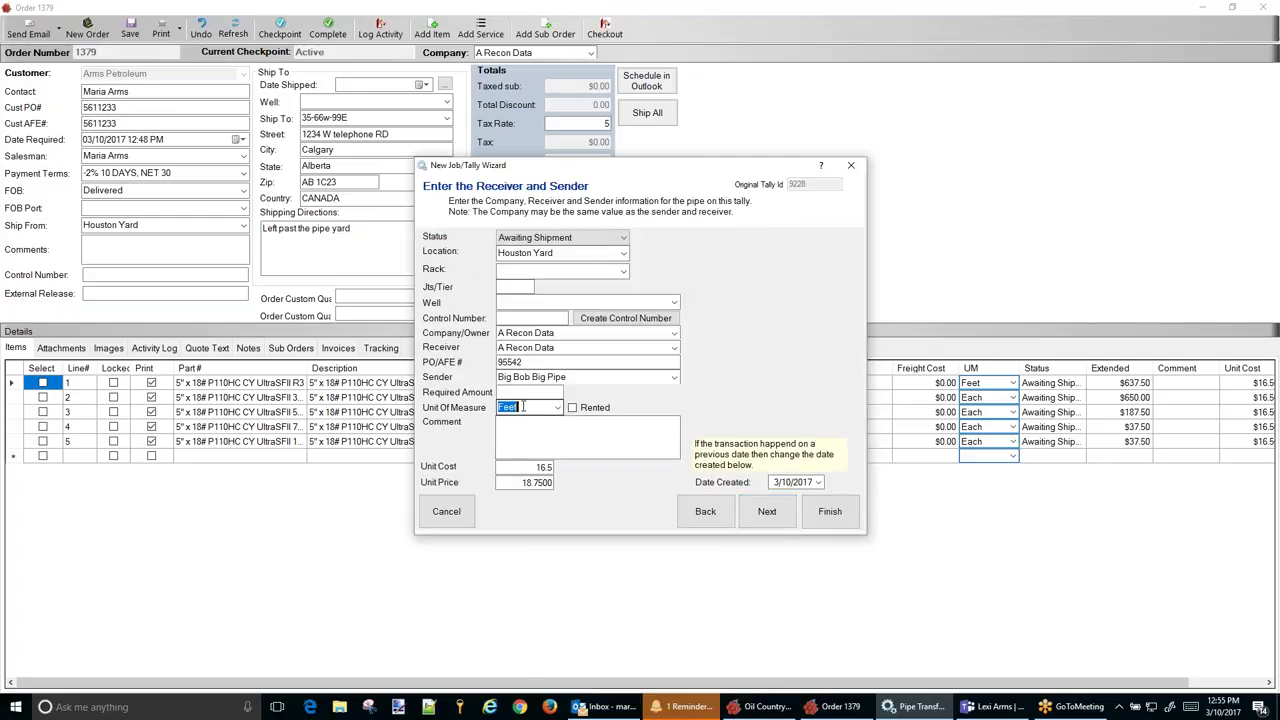
{"action": "type", "text": "each"}
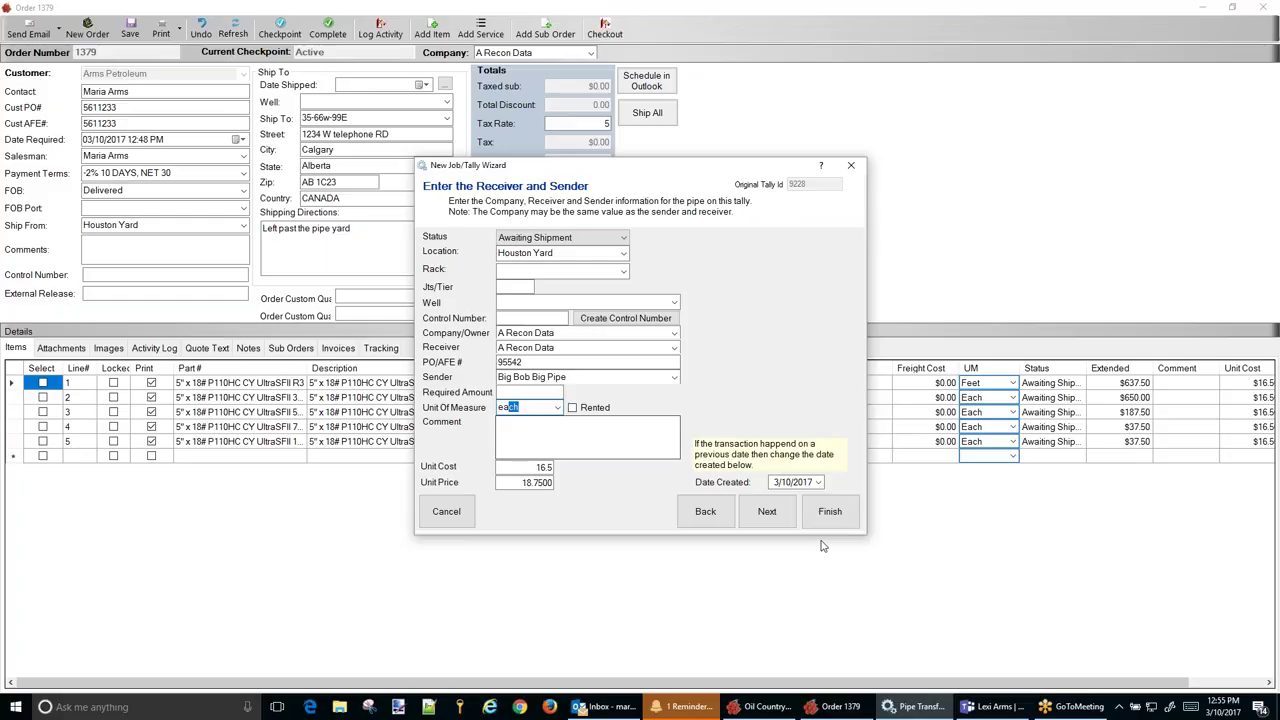
{"action": "left_click", "coordinate": [830, 515]}
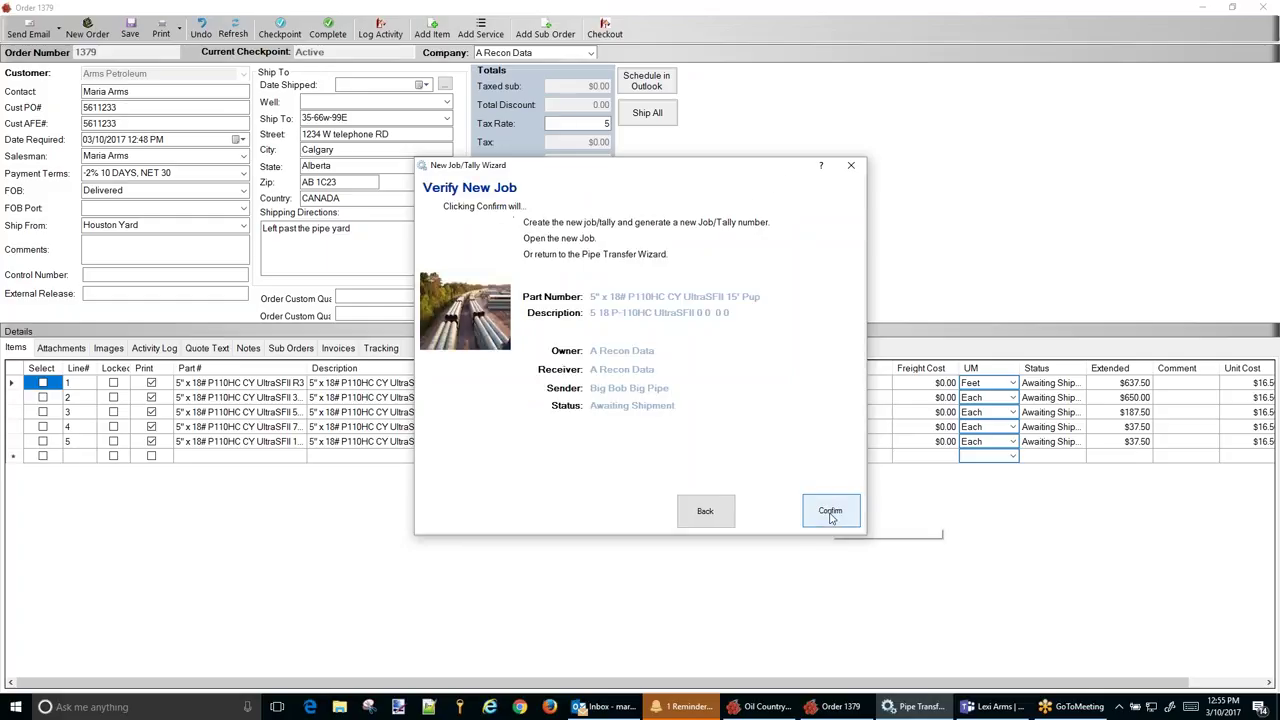
{"action": "left_click", "coordinate": [830, 512]}
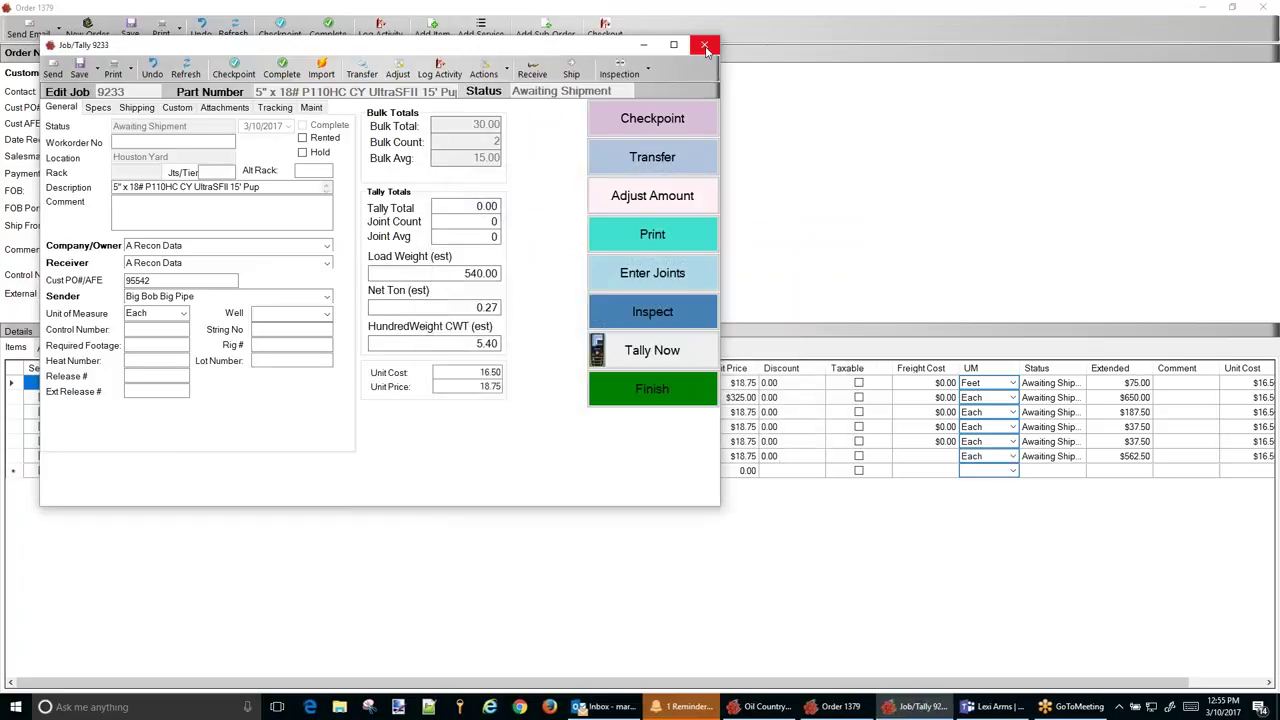
{"action": "left_click", "coordinate": [704, 46]}
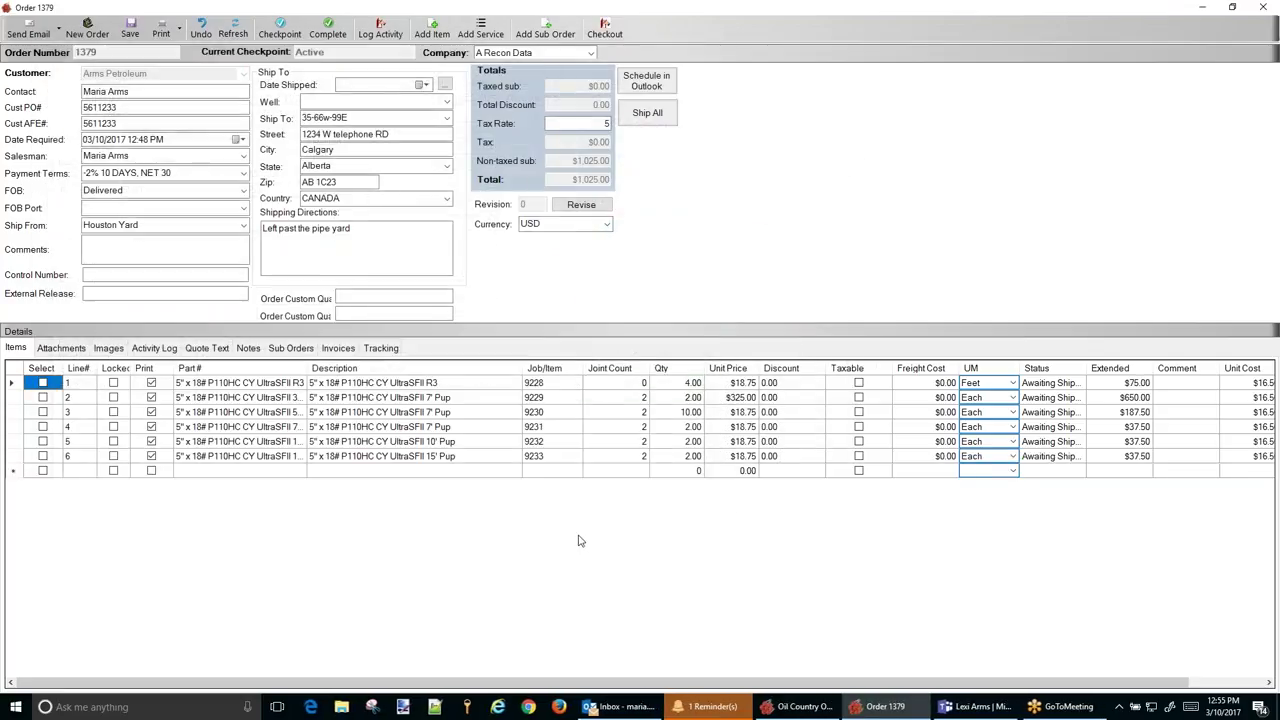
- Set leftover R3 job 9228, with 4.00 remaining, to checkpoint status DROPS
{"action": "left_click", "coordinate": [691, 386]}
{"action": "left_click", "coordinate": [14, 387]}
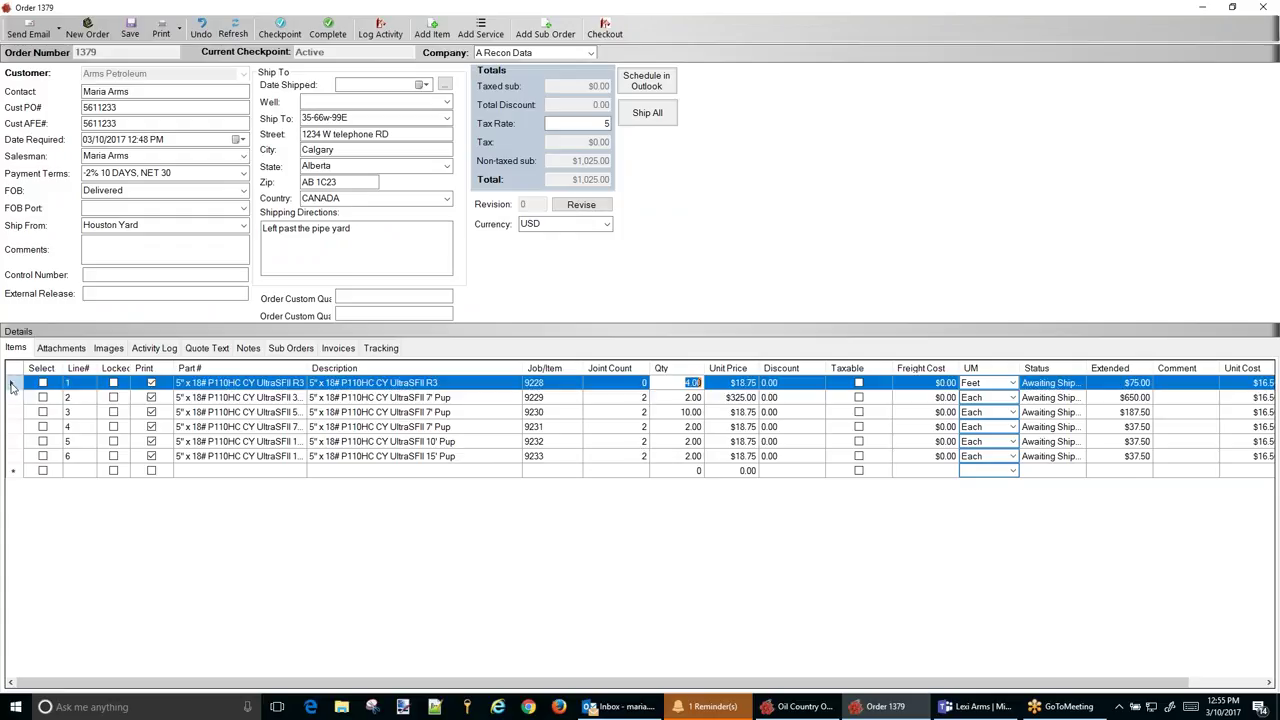
{"action": "right_click", "coordinate": [14, 388]}
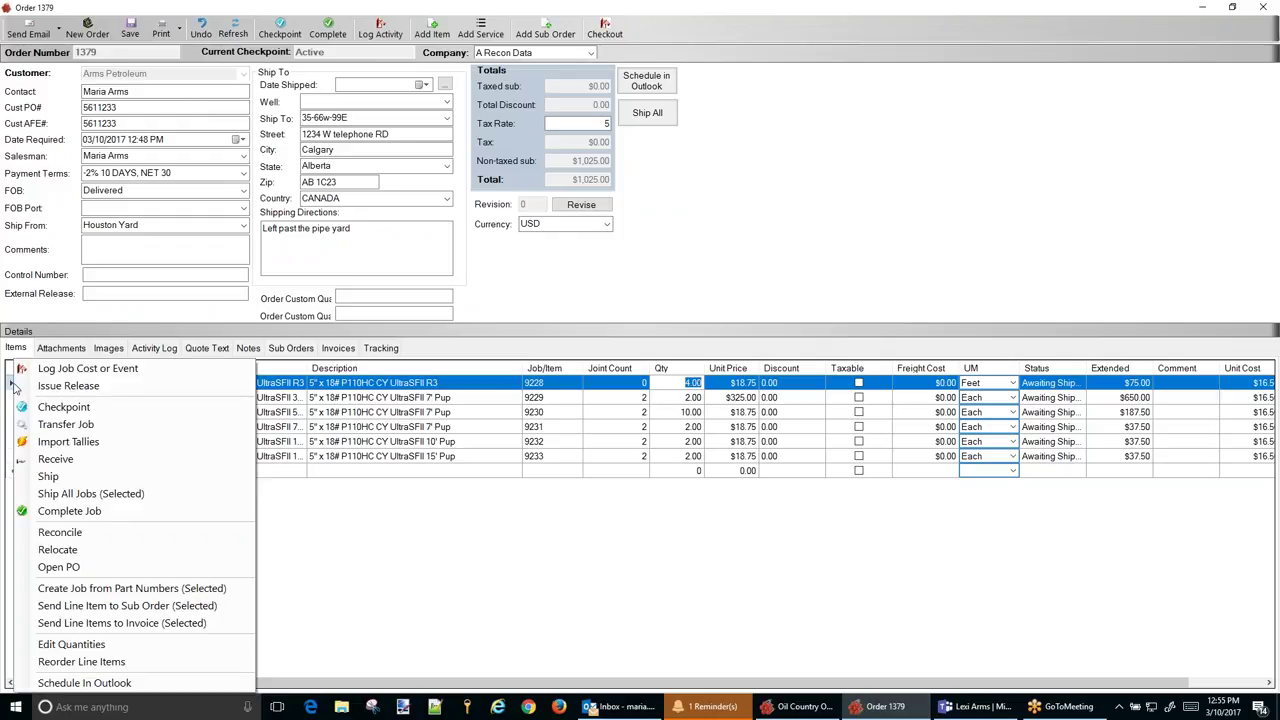
{"action": "left_click", "coordinate": [63, 407]}
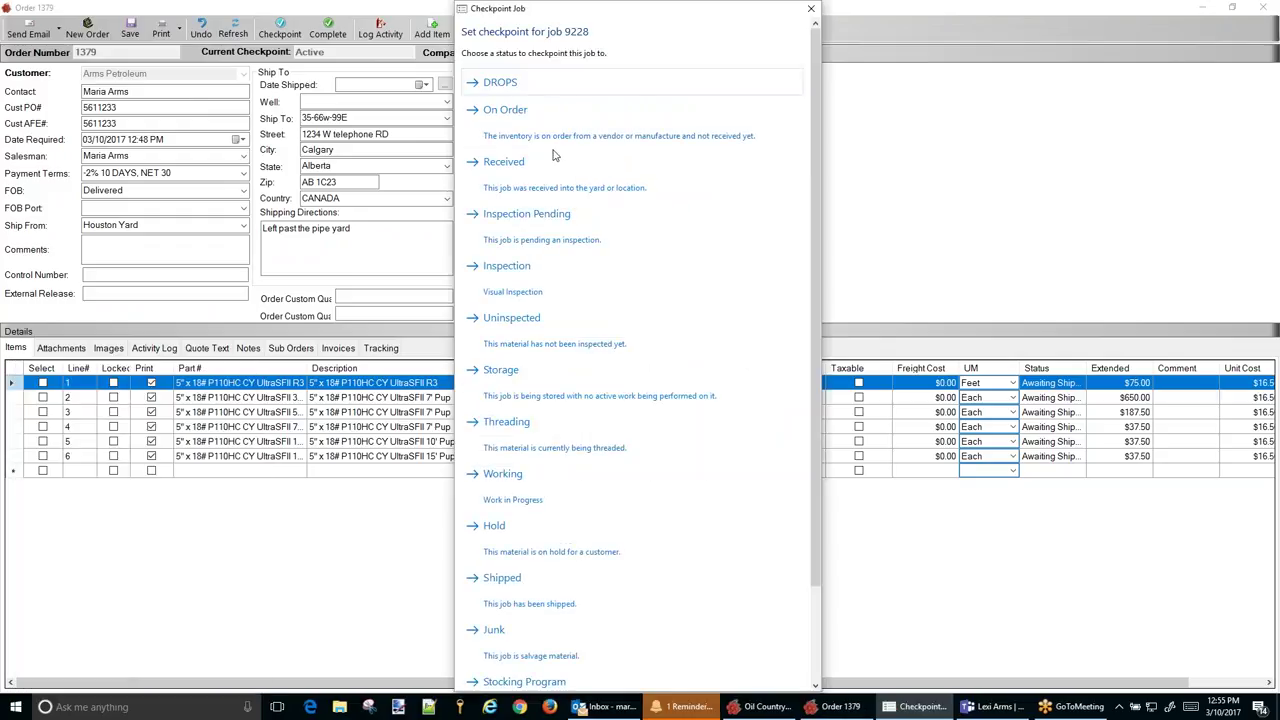
{"action": "left_click", "coordinate": [555, 85]}
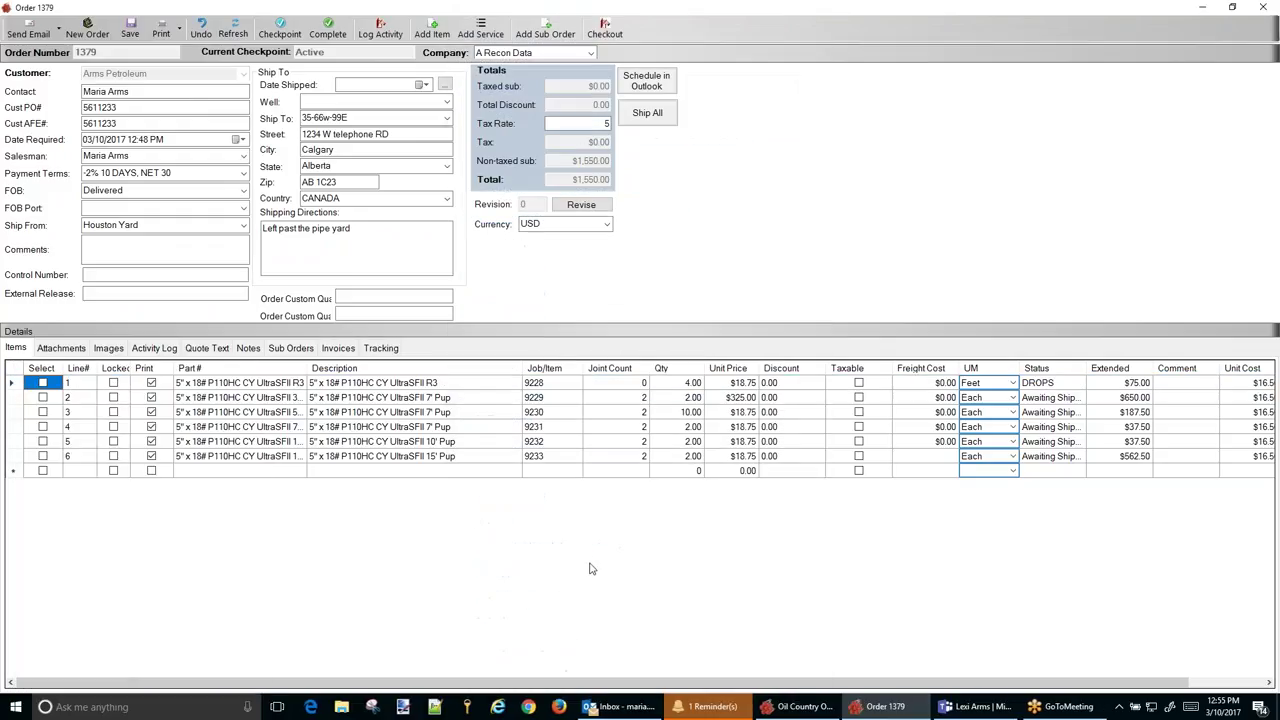
- Delete the leftover R3 line from order 1379 and confirm the removal
{"action": "left_click", "coordinate": [16, 386]}
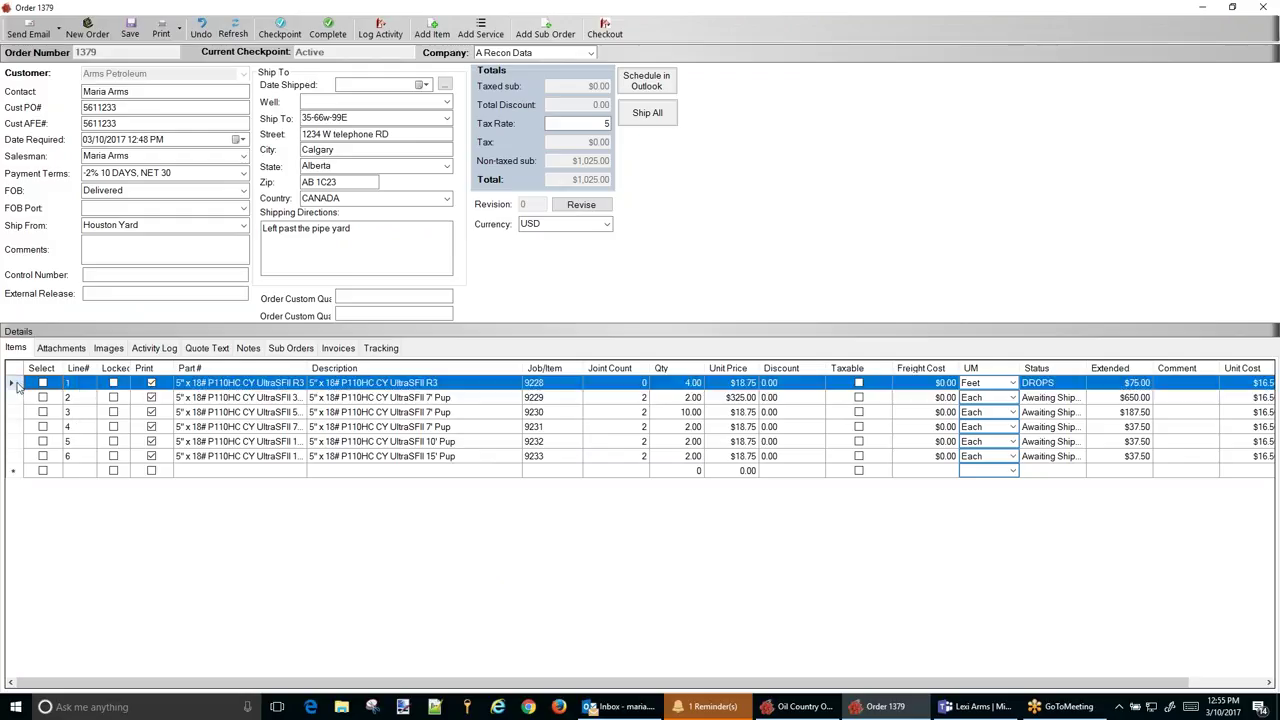
{"action": "key", "text": "Delete"}
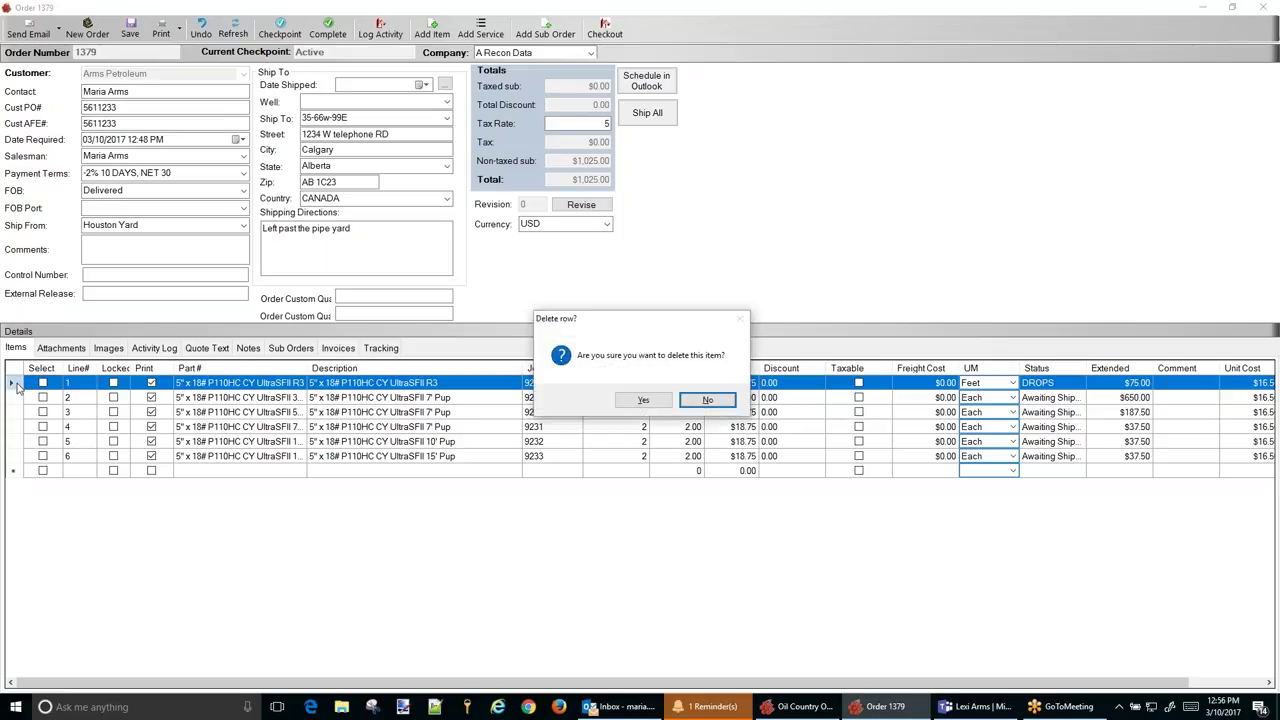
{"action": "left_click", "coordinate": [645, 400]}
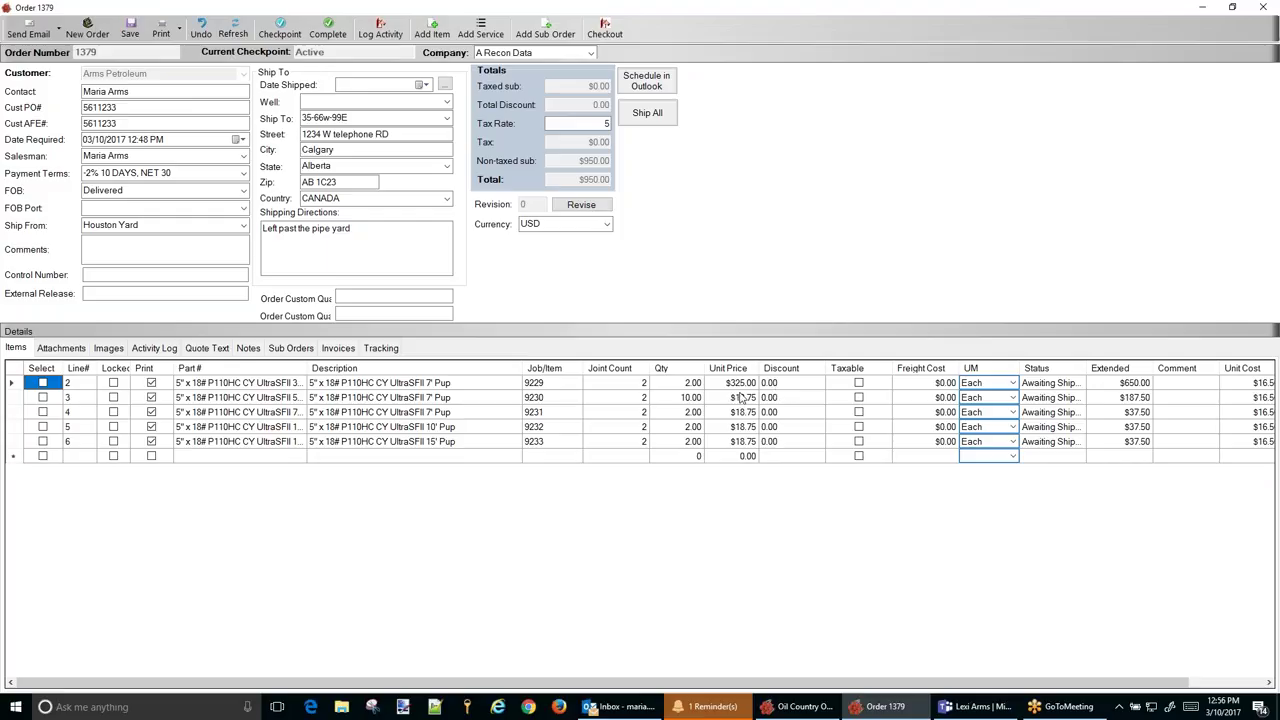
- Enter a $325.00 unit price on lines 3 through 6 and save the order
{"action": "left_click", "coordinate": [741, 398]}
{"action": "type", "text": "8"}
{"action": "type", "text": "25.00"}
{"action": "key", "text": "Up"}
{"action": "key", "text": "ctrl+c"}
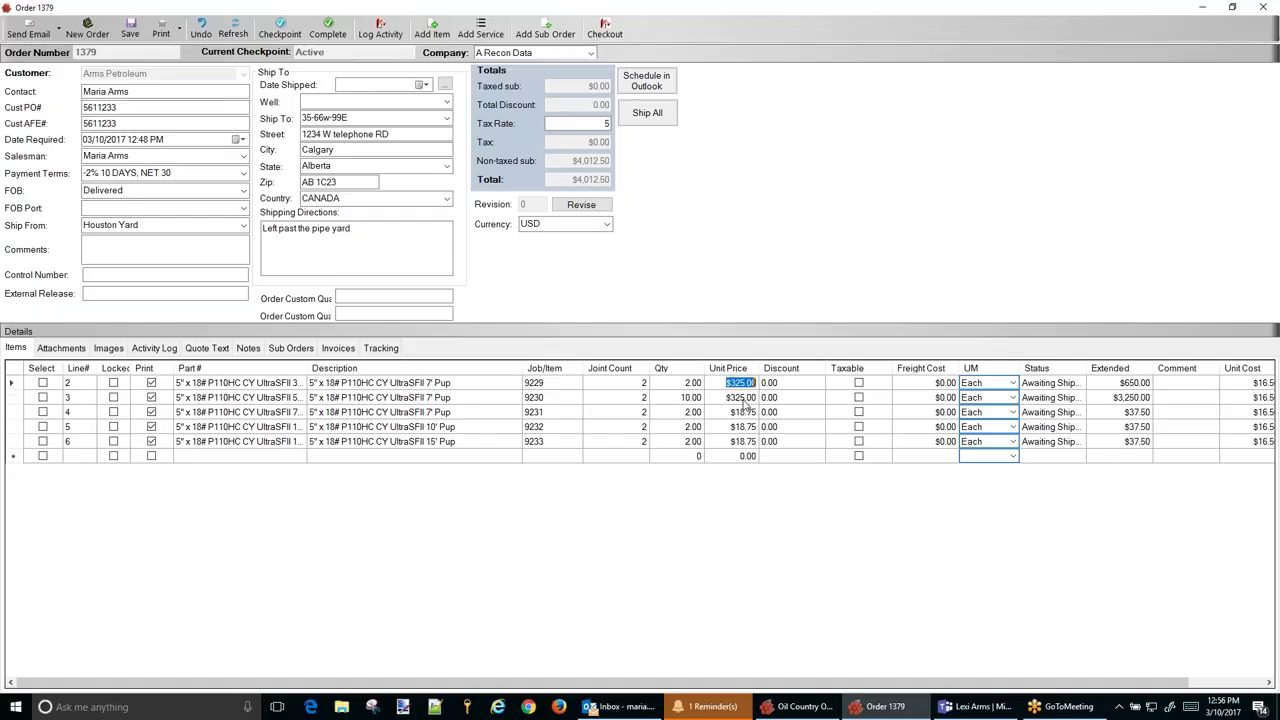
{"action": "left_click", "coordinate": [750, 414]}
{"action": "key", "text": "ctrl+v"}
{"action": "key", "text": "Down"}
{"action": "key", "text": "ctrl+v"}
{"action": "key", "text": "Down"}
{"action": "key", "text": "ctrl+v"}
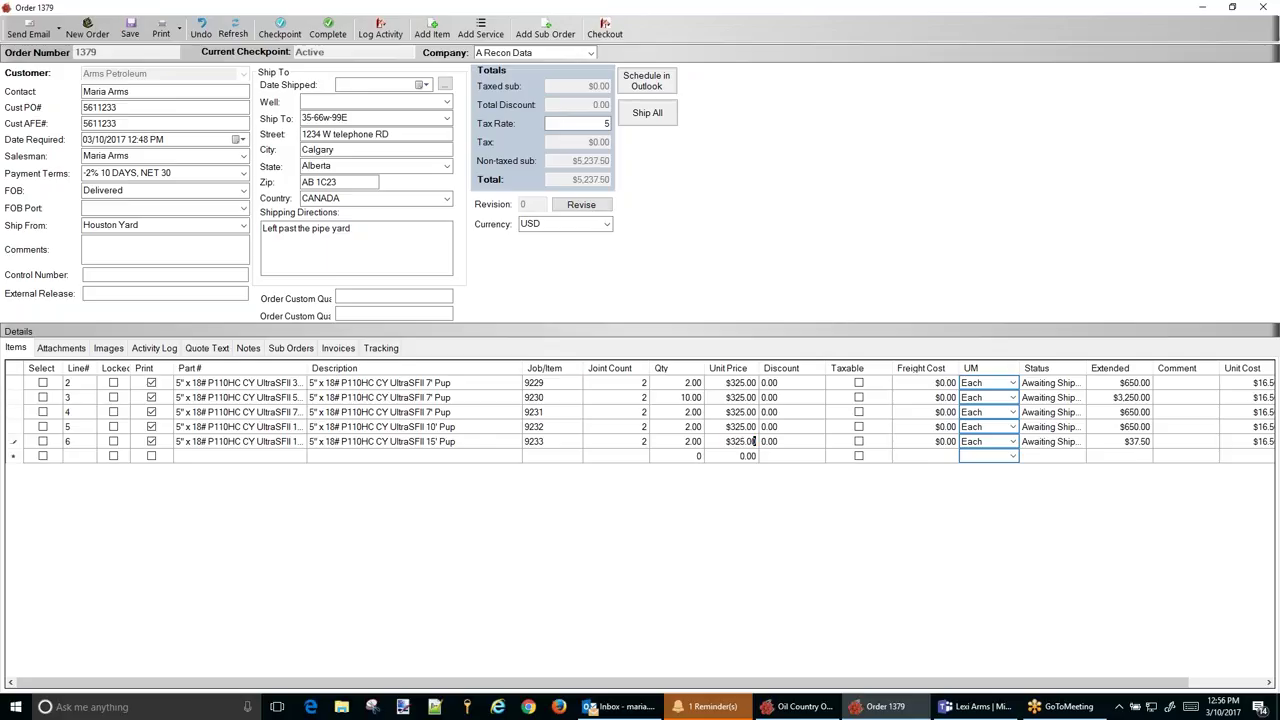
{"action": "left_click", "coordinate": [128, 34]}
- Select all five pup lines, ship them on an outbound truck, and complete it
{"action": "right_click", "coordinate": [45, 371]}
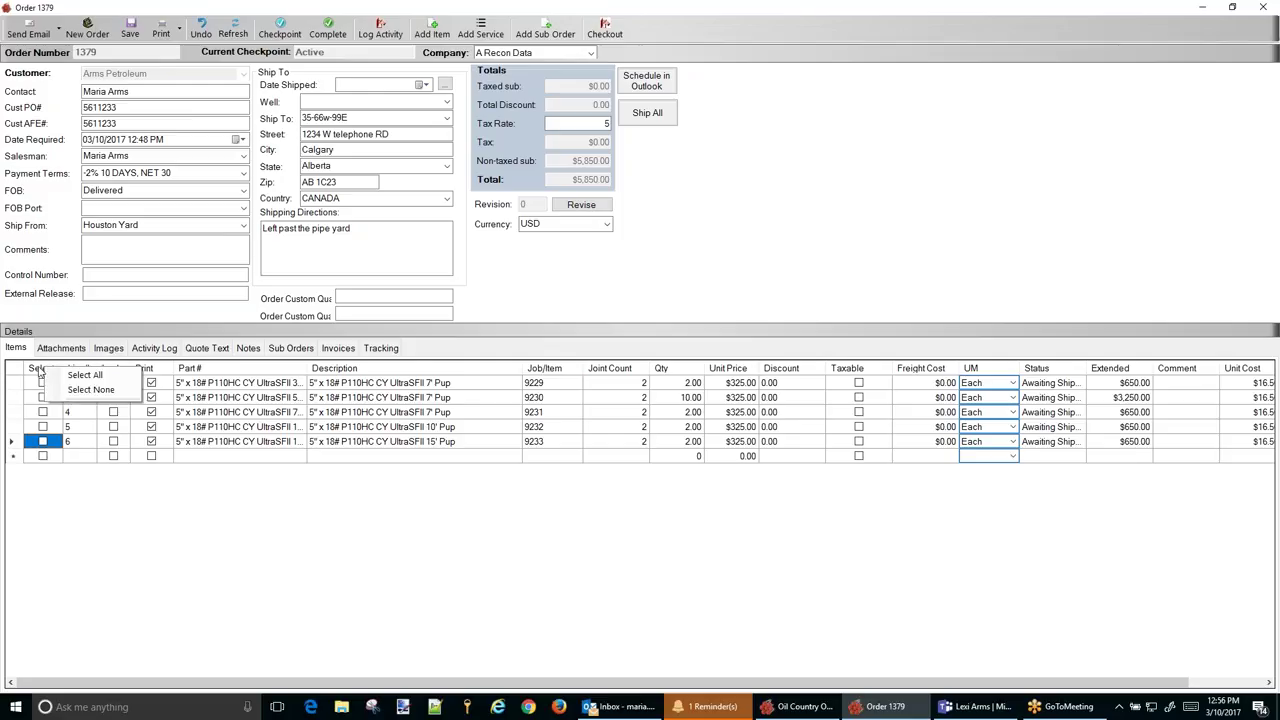
{"action": "left_click", "coordinate": [85, 374]}
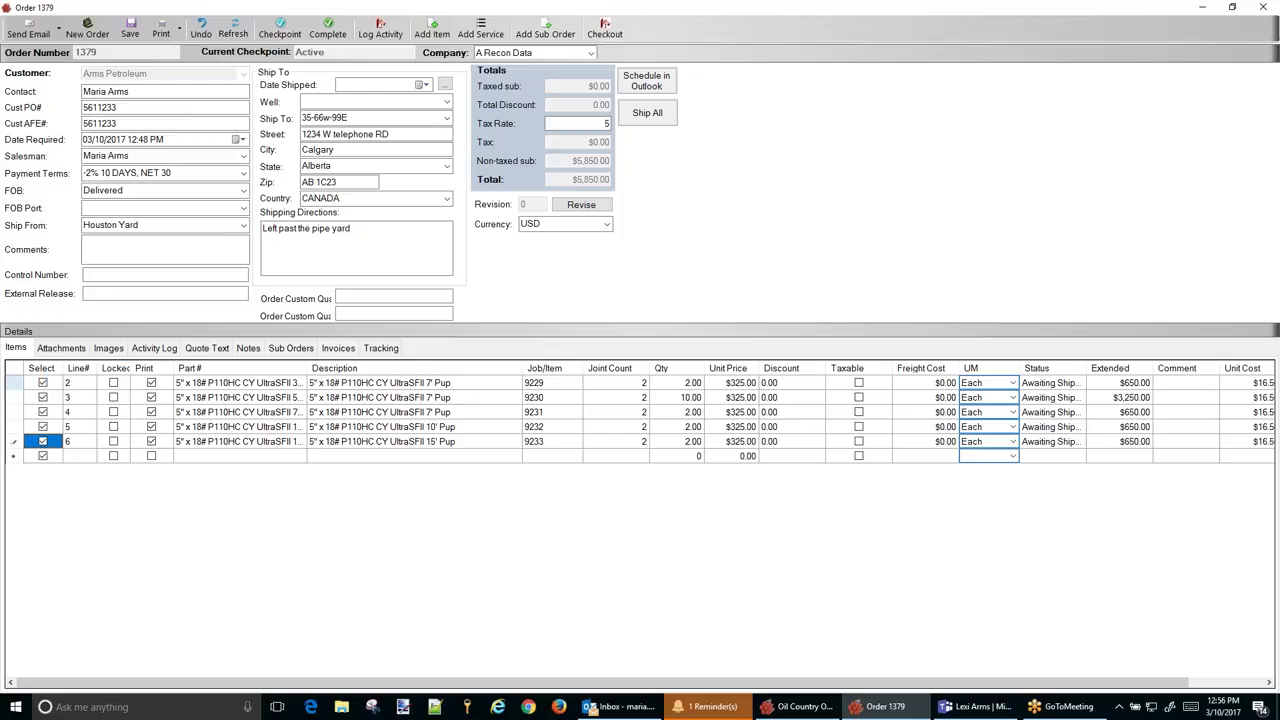
{"action": "right_click", "coordinate": [22, 390]}
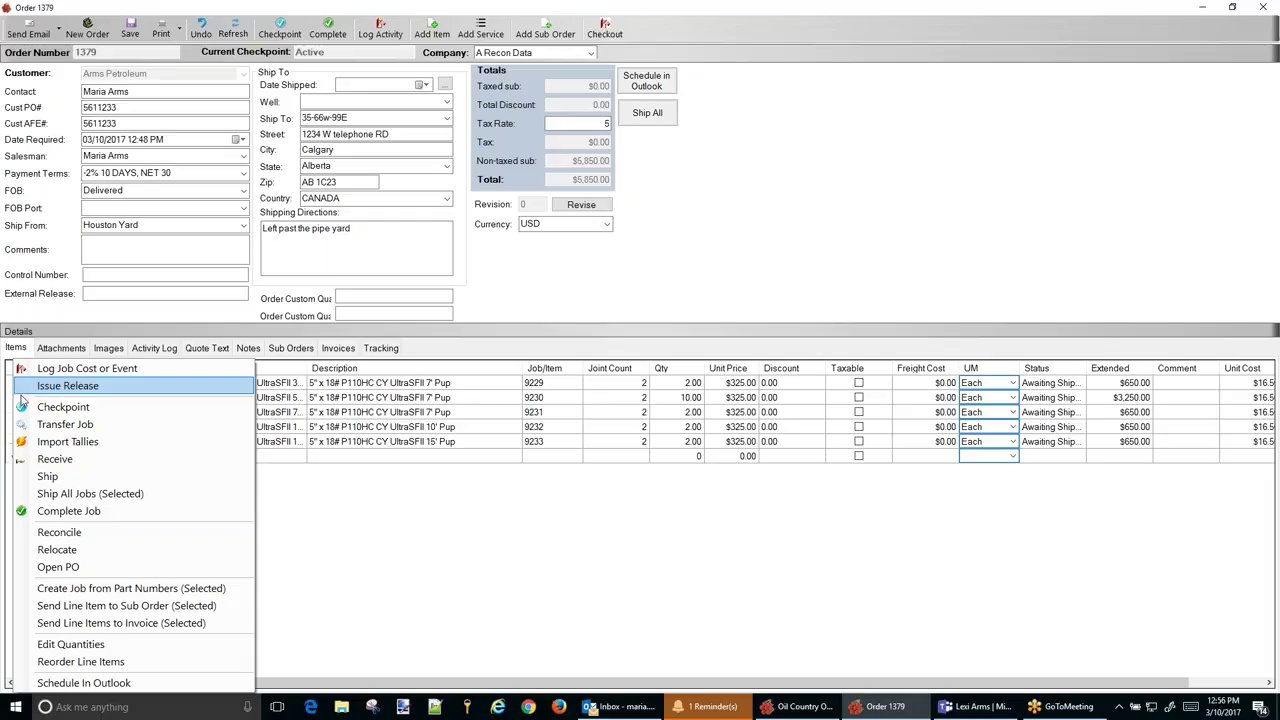
{"action": "left_click", "coordinate": [85, 494]}
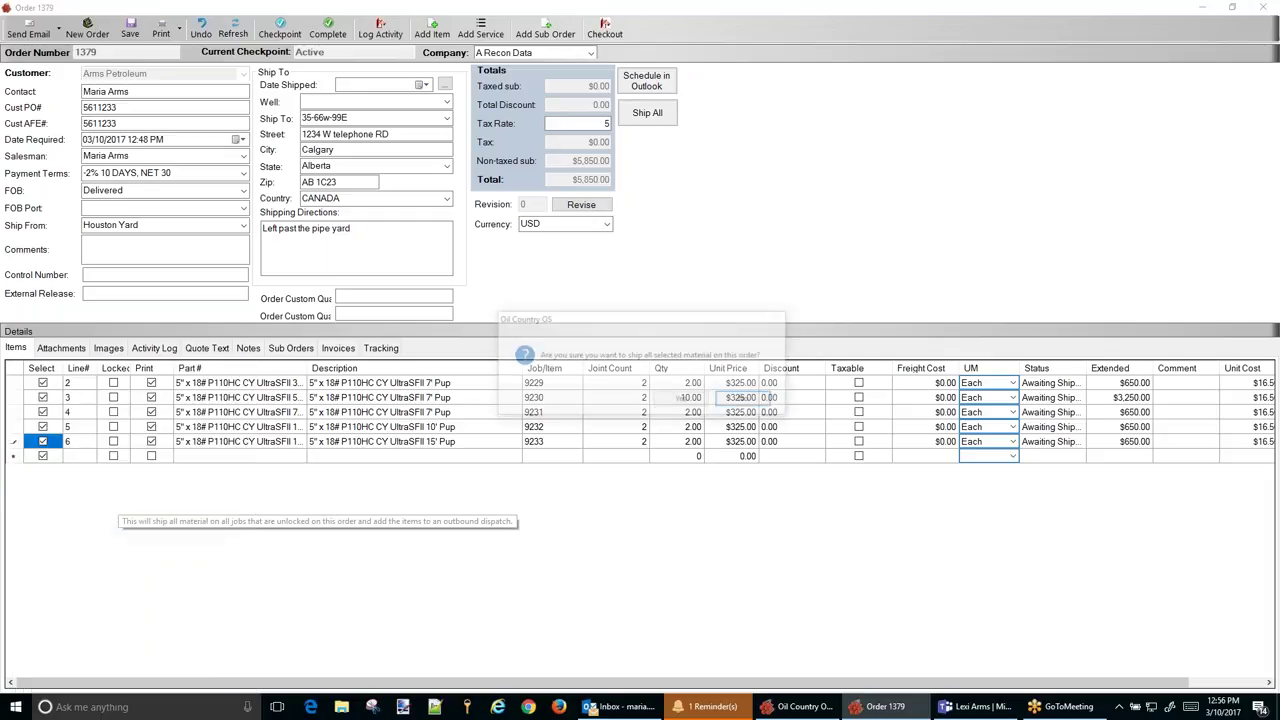
{"action": "left_click", "coordinate": [700, 401]}
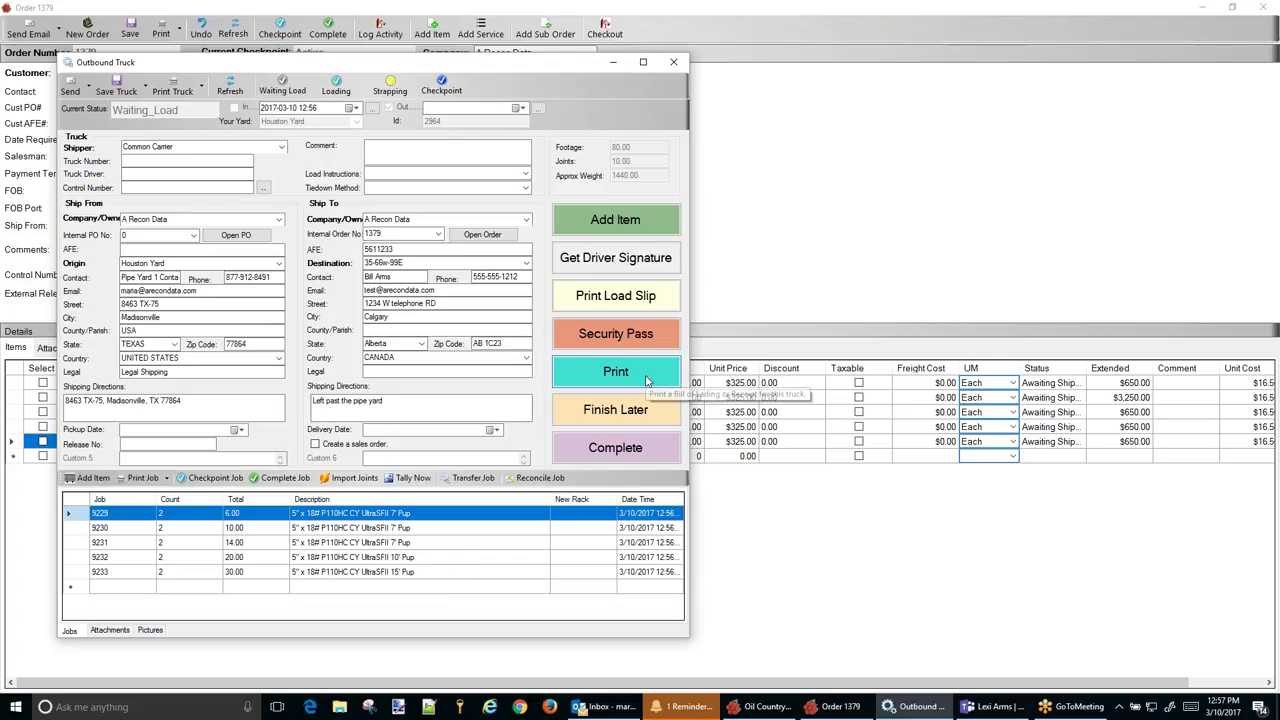
{"action": "left_click", "coordinate": [627, 457]}
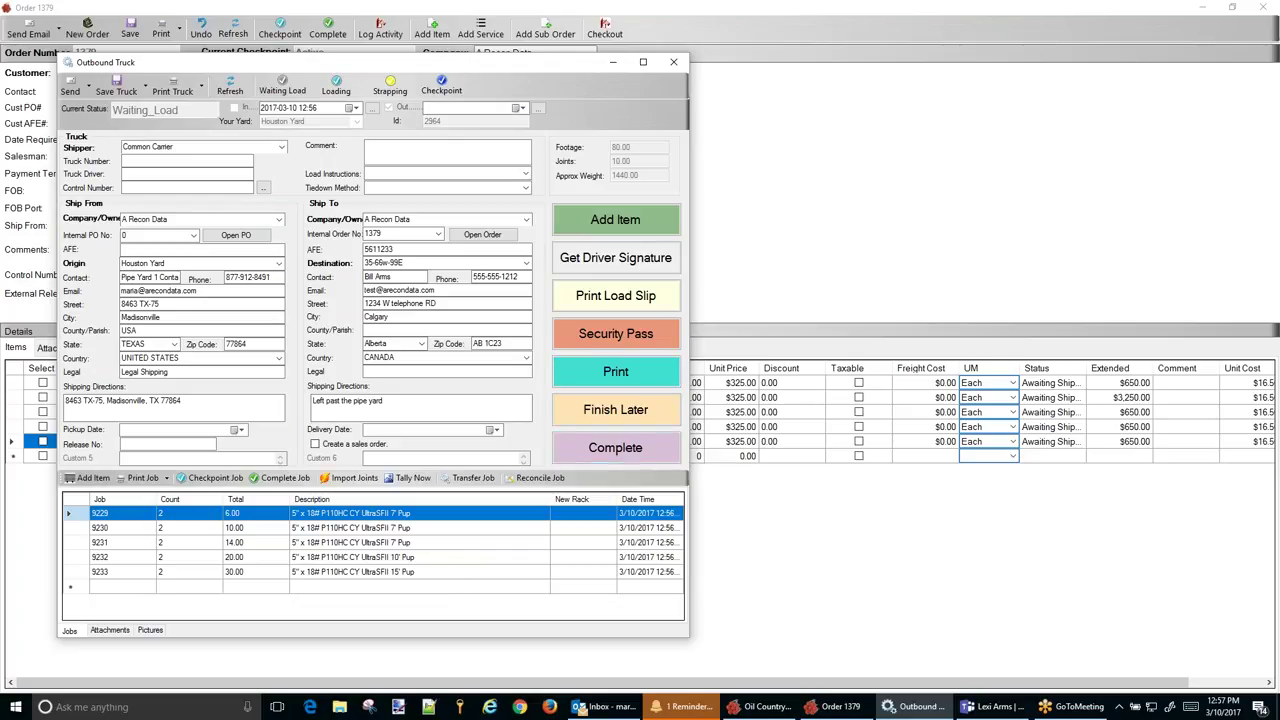